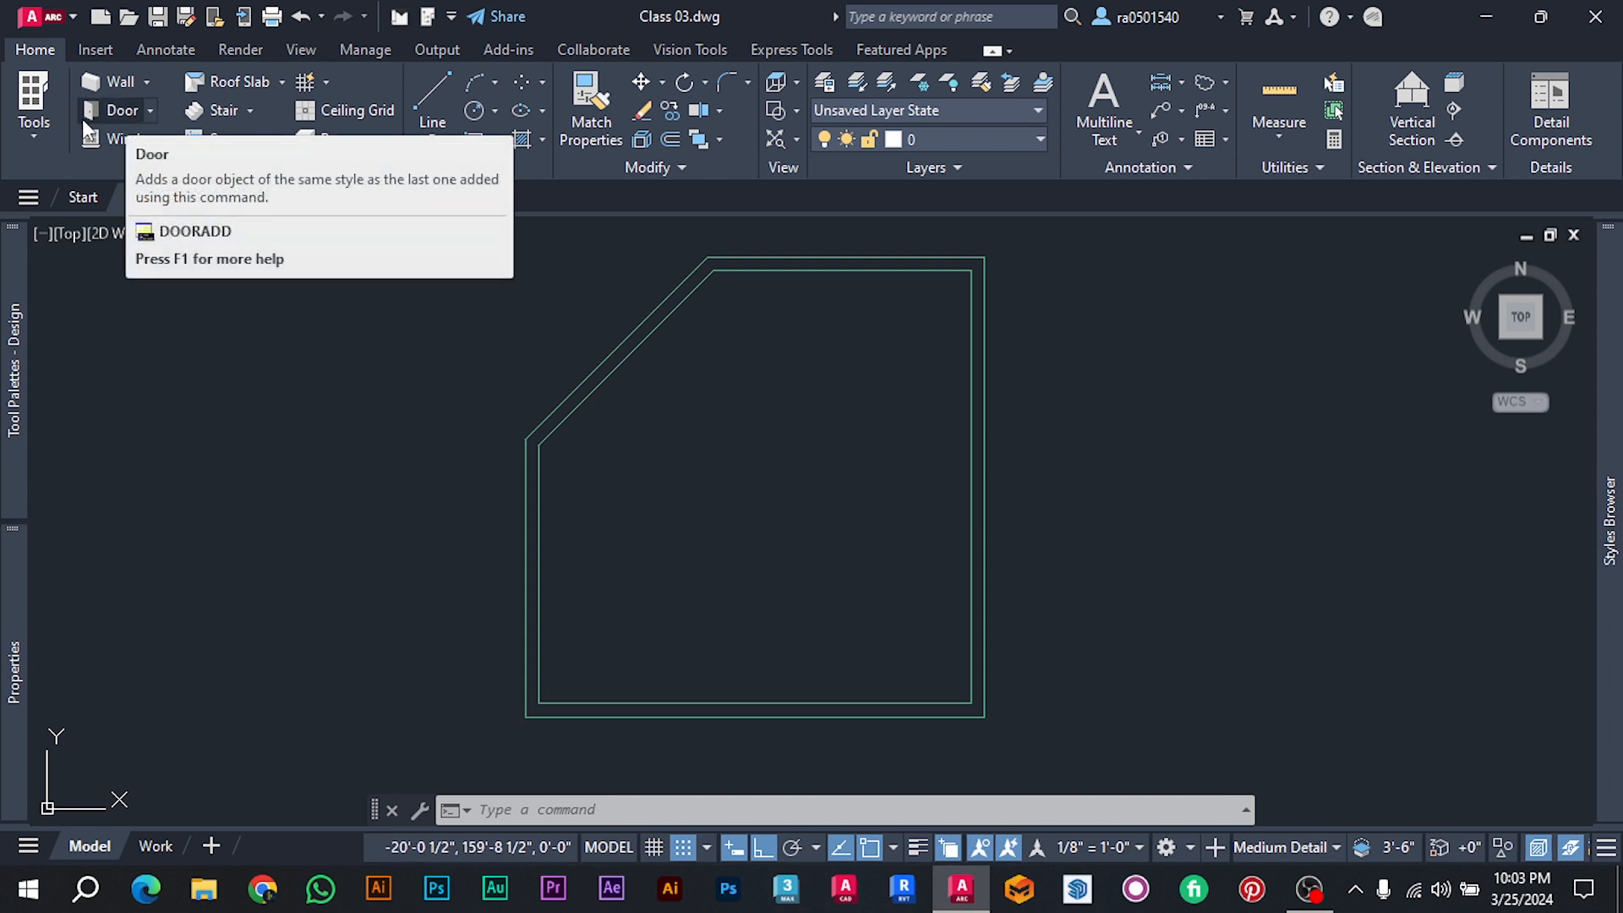
Start adding a door and browse the door styles available in the content library drawings.
click(150, 112)
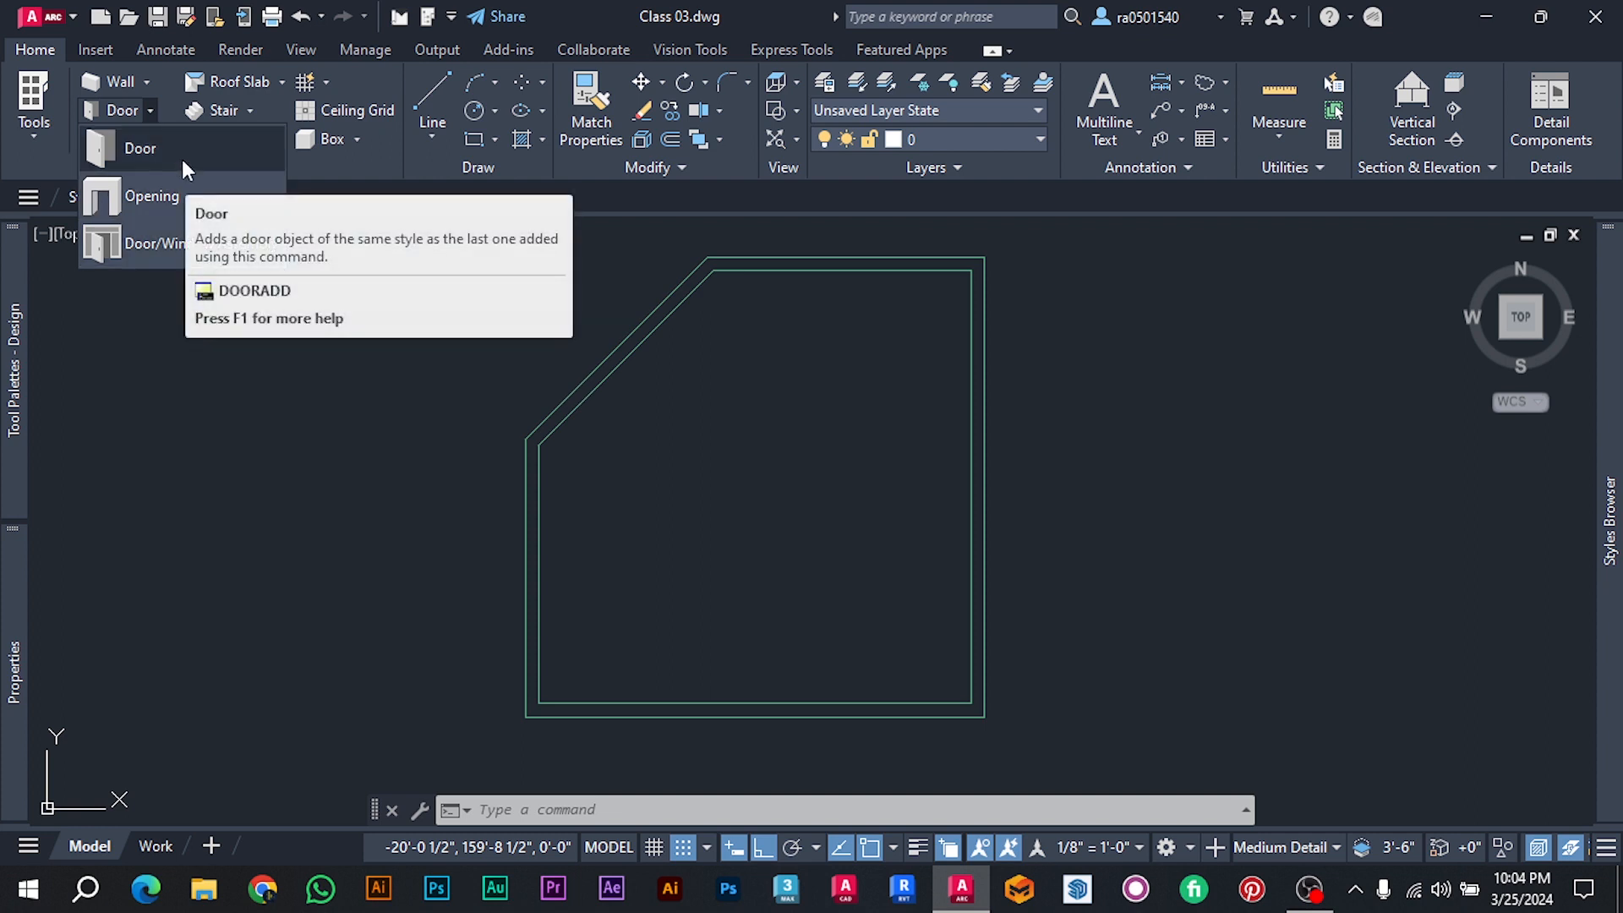
click(138, 155)
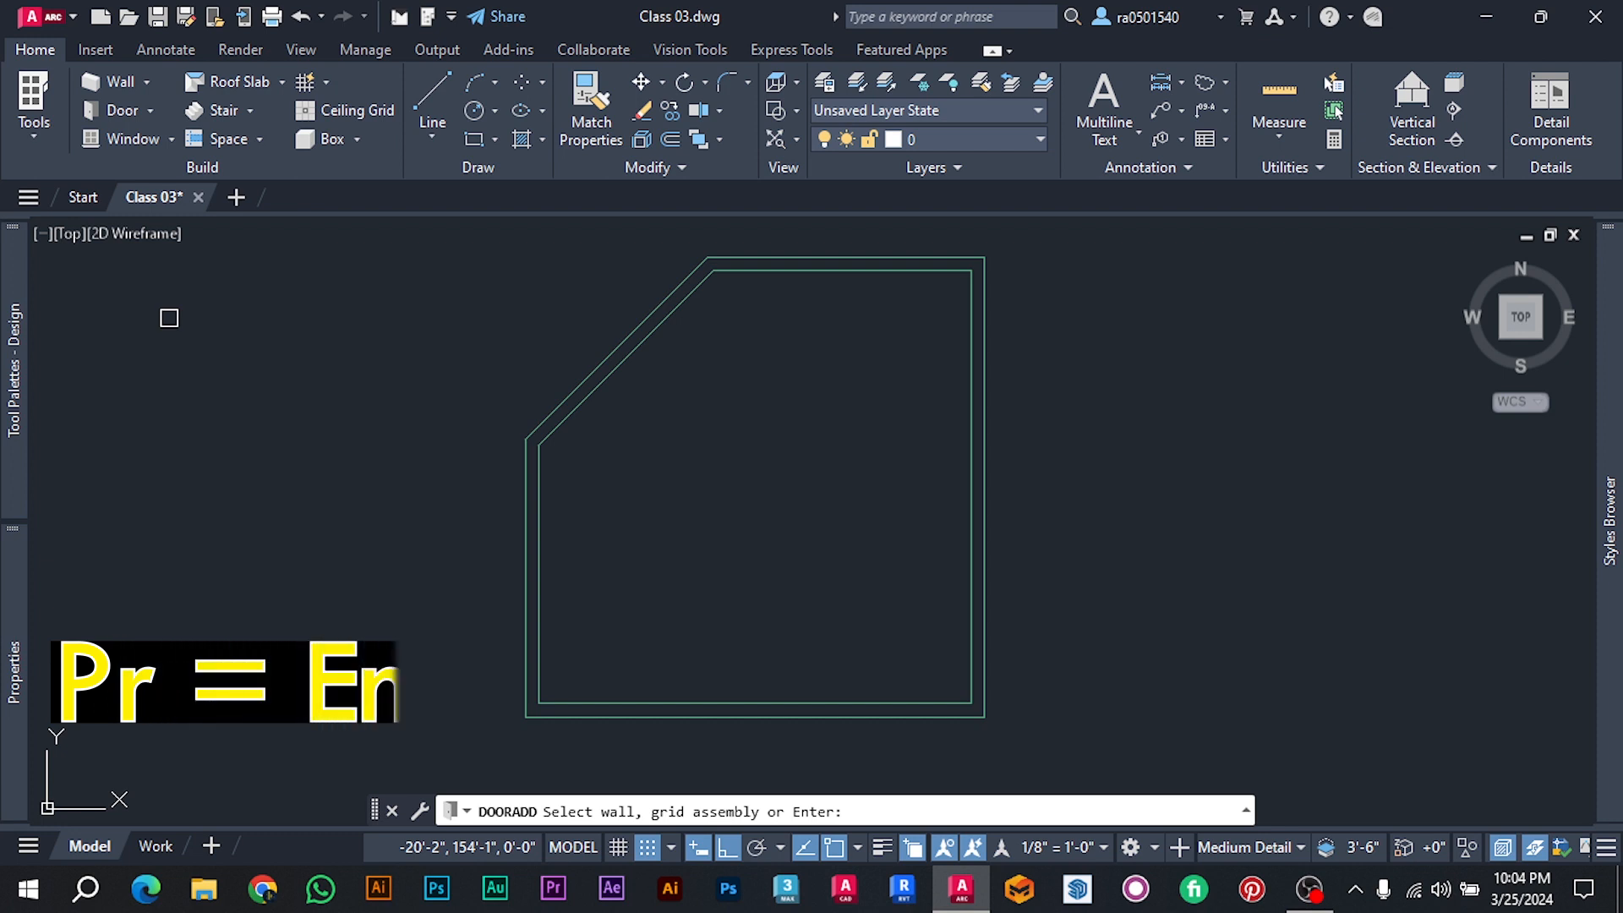
mouse_move(18, 629)
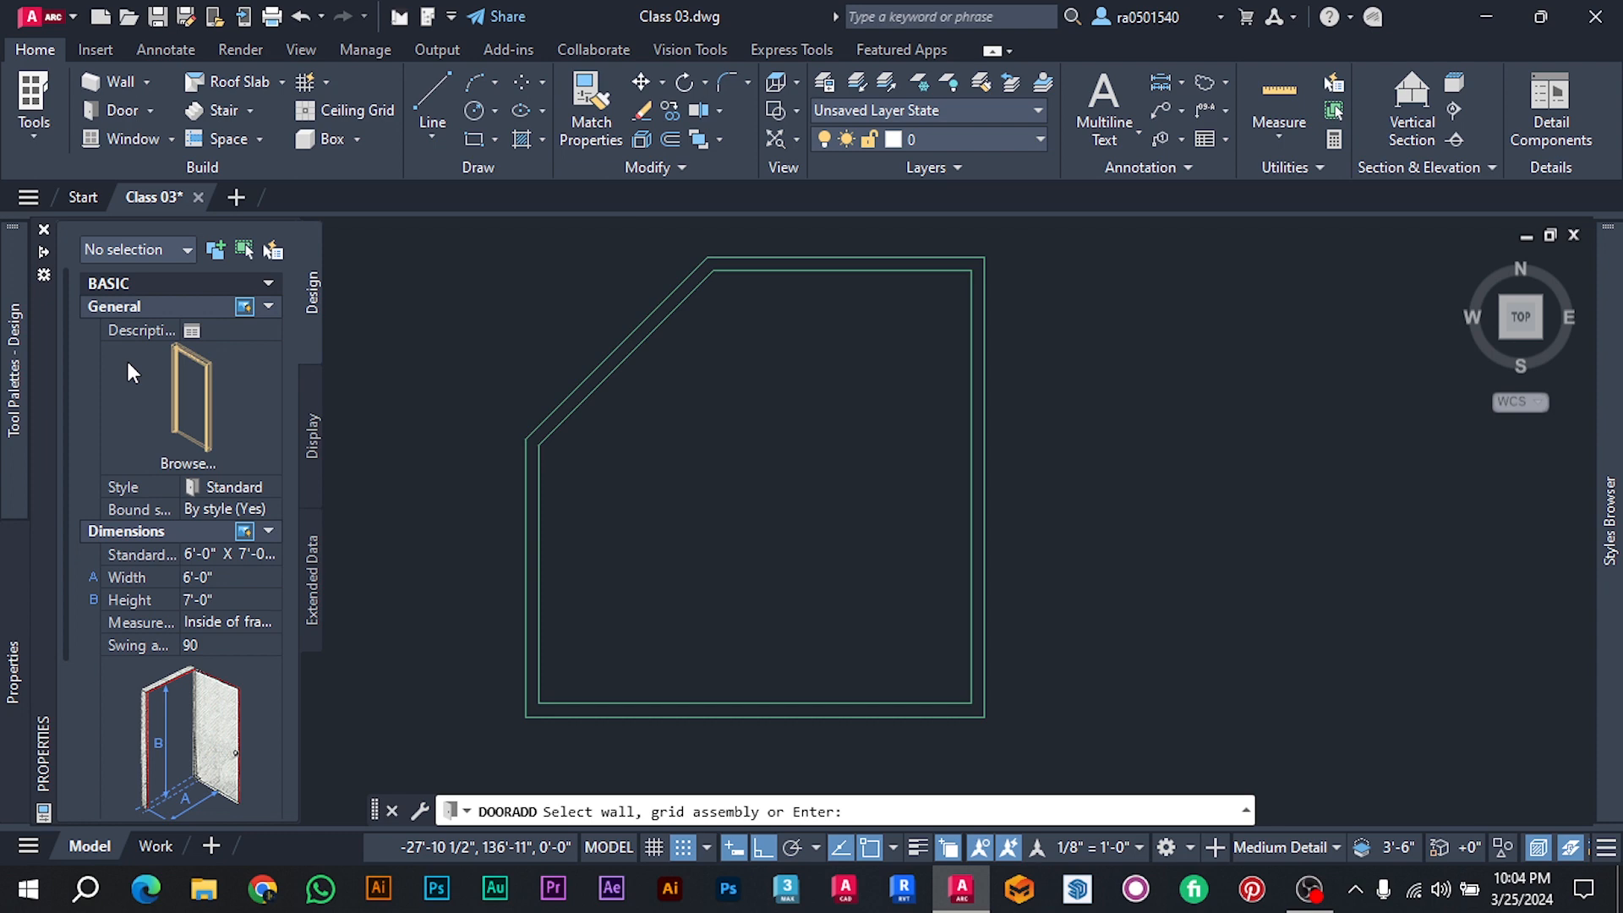
click(215, 430)
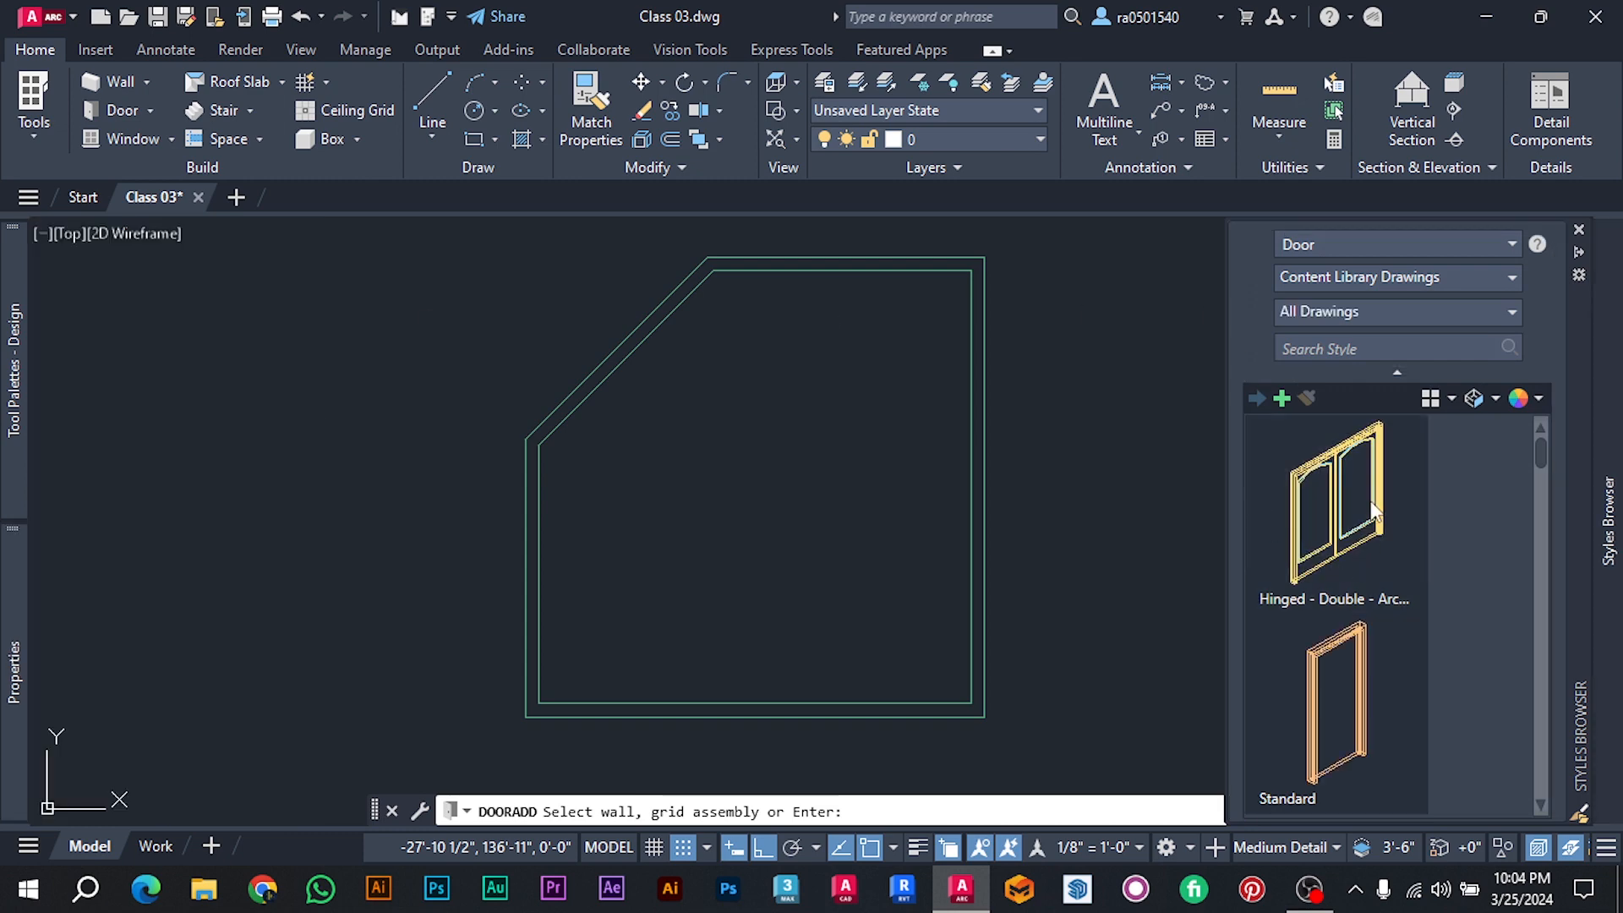
scroll(1332, 571, down, 8)
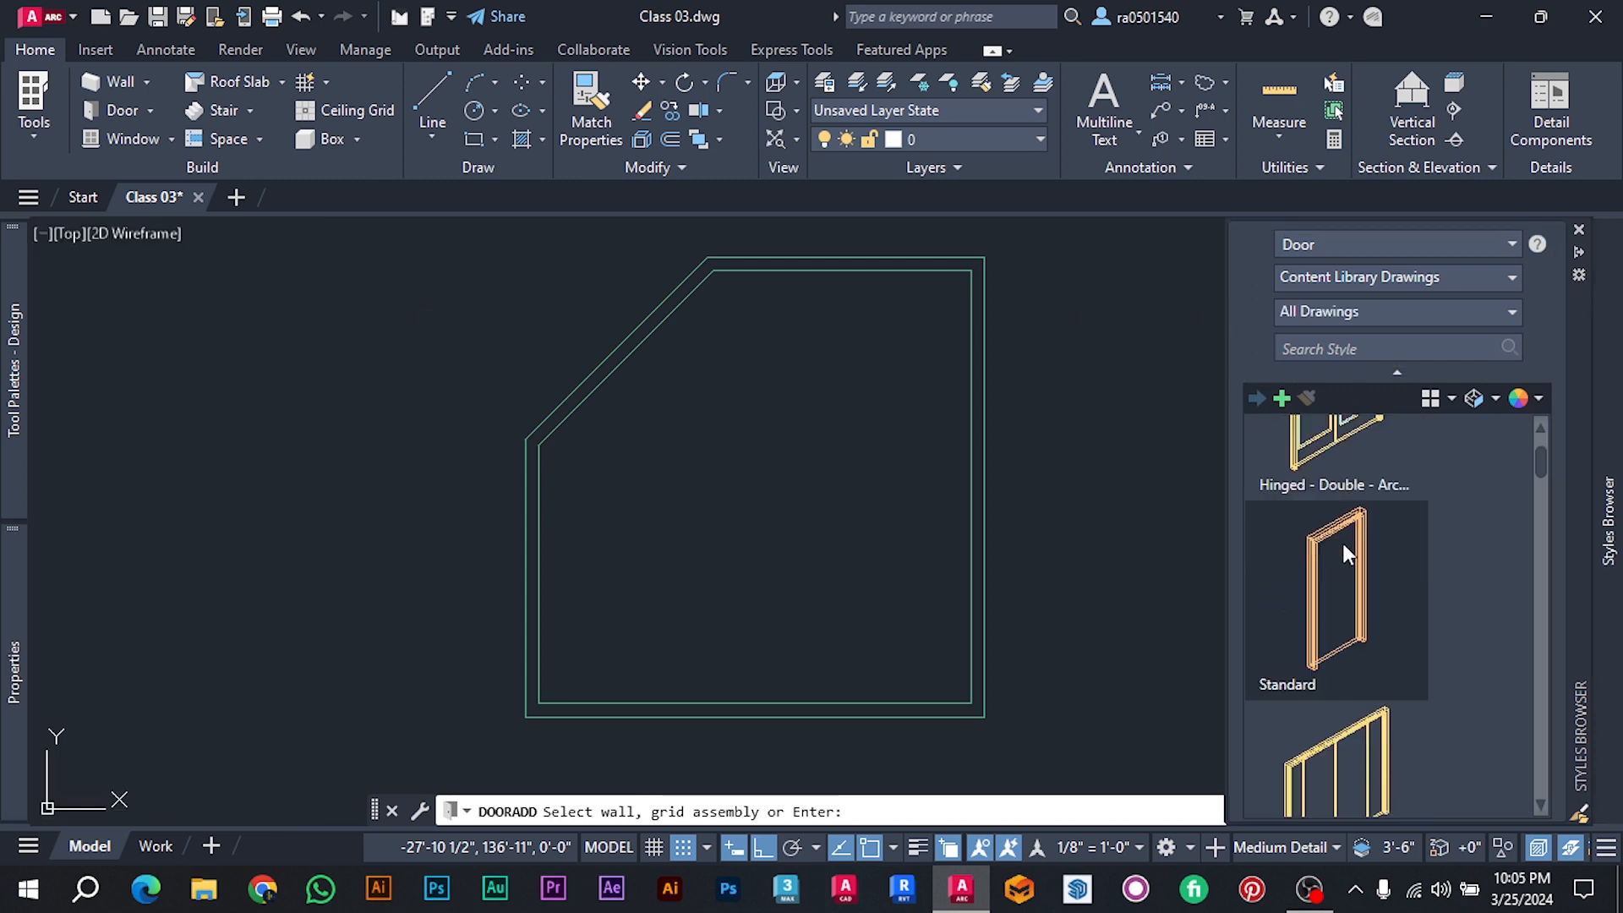
scroll(1351, 574, down, 6)
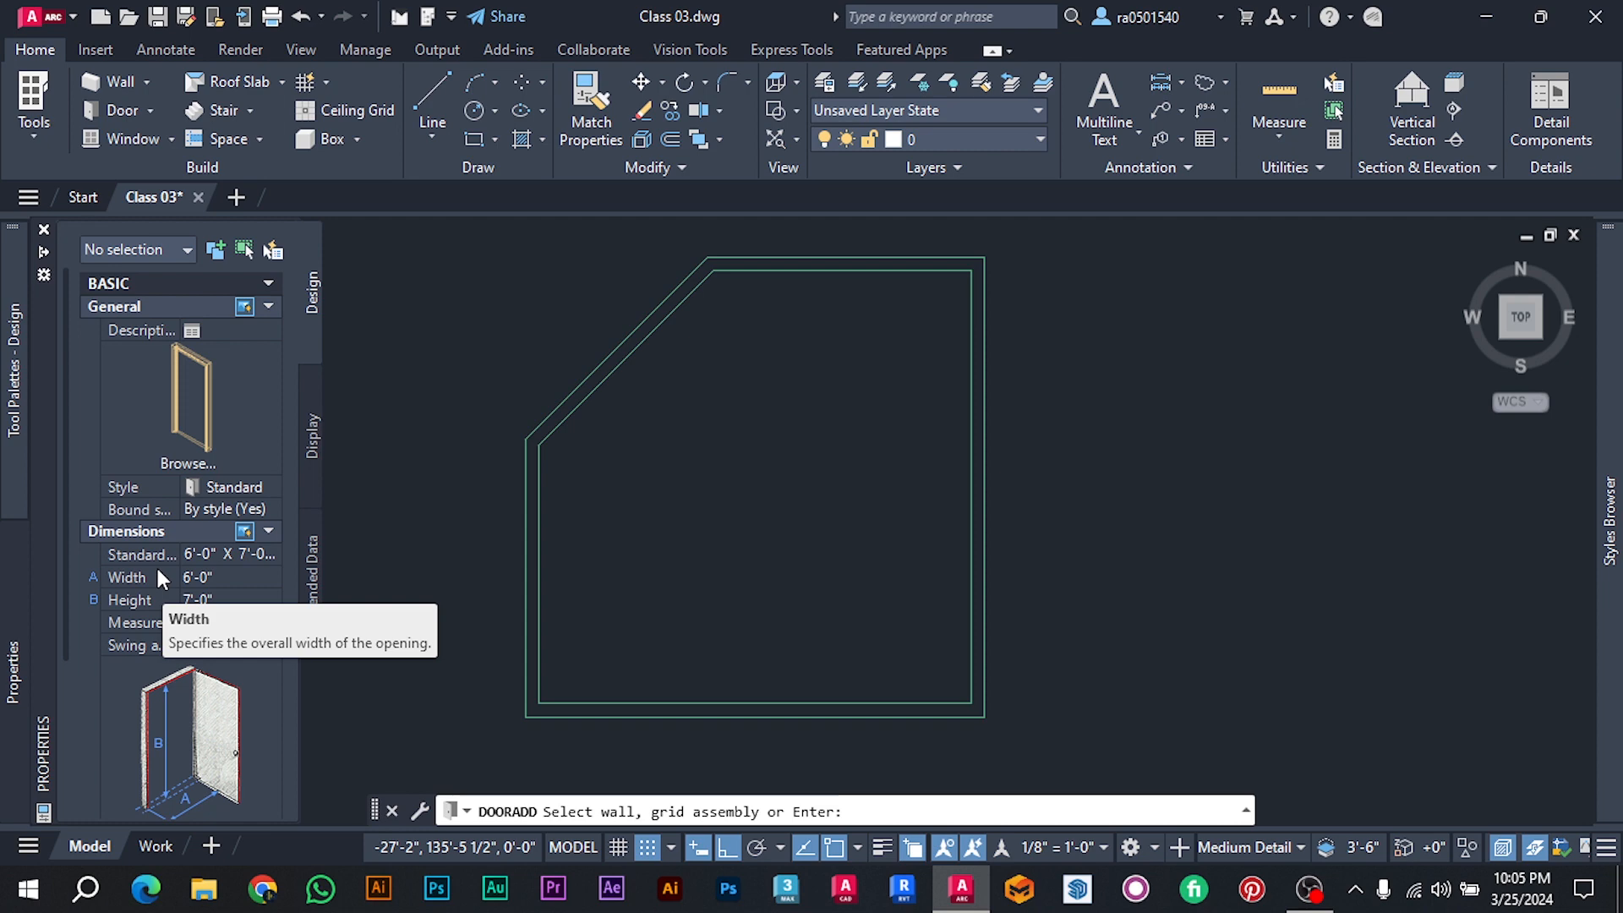
Set the new door's width to 4' and review its height, swing angle and location settings.
click(217, 579)
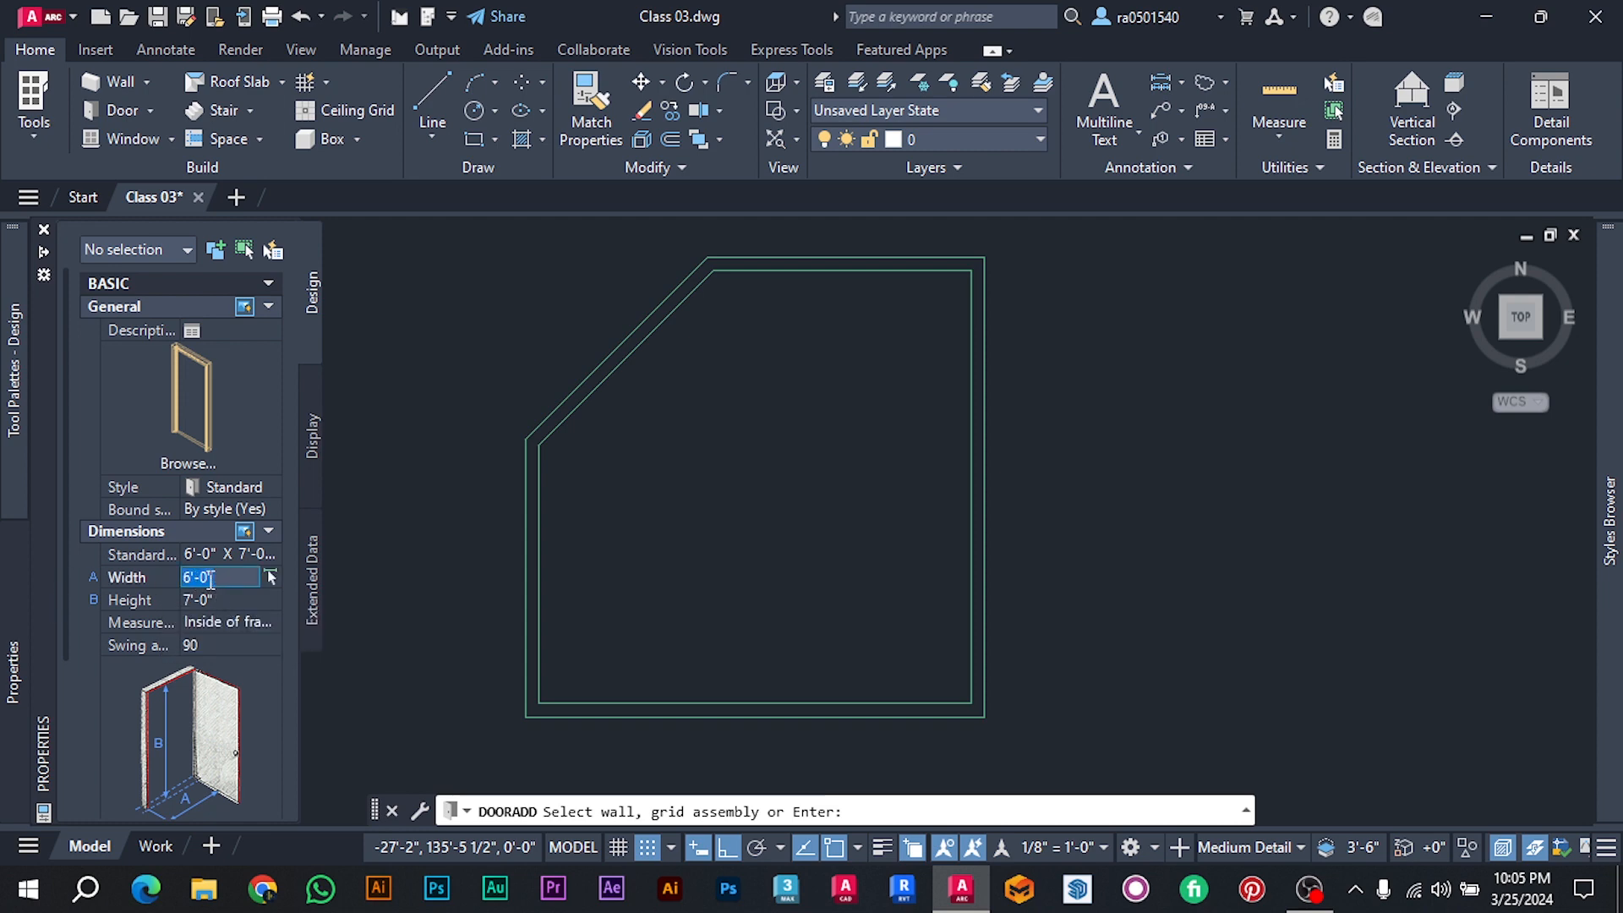
text(4')
key(Tab)
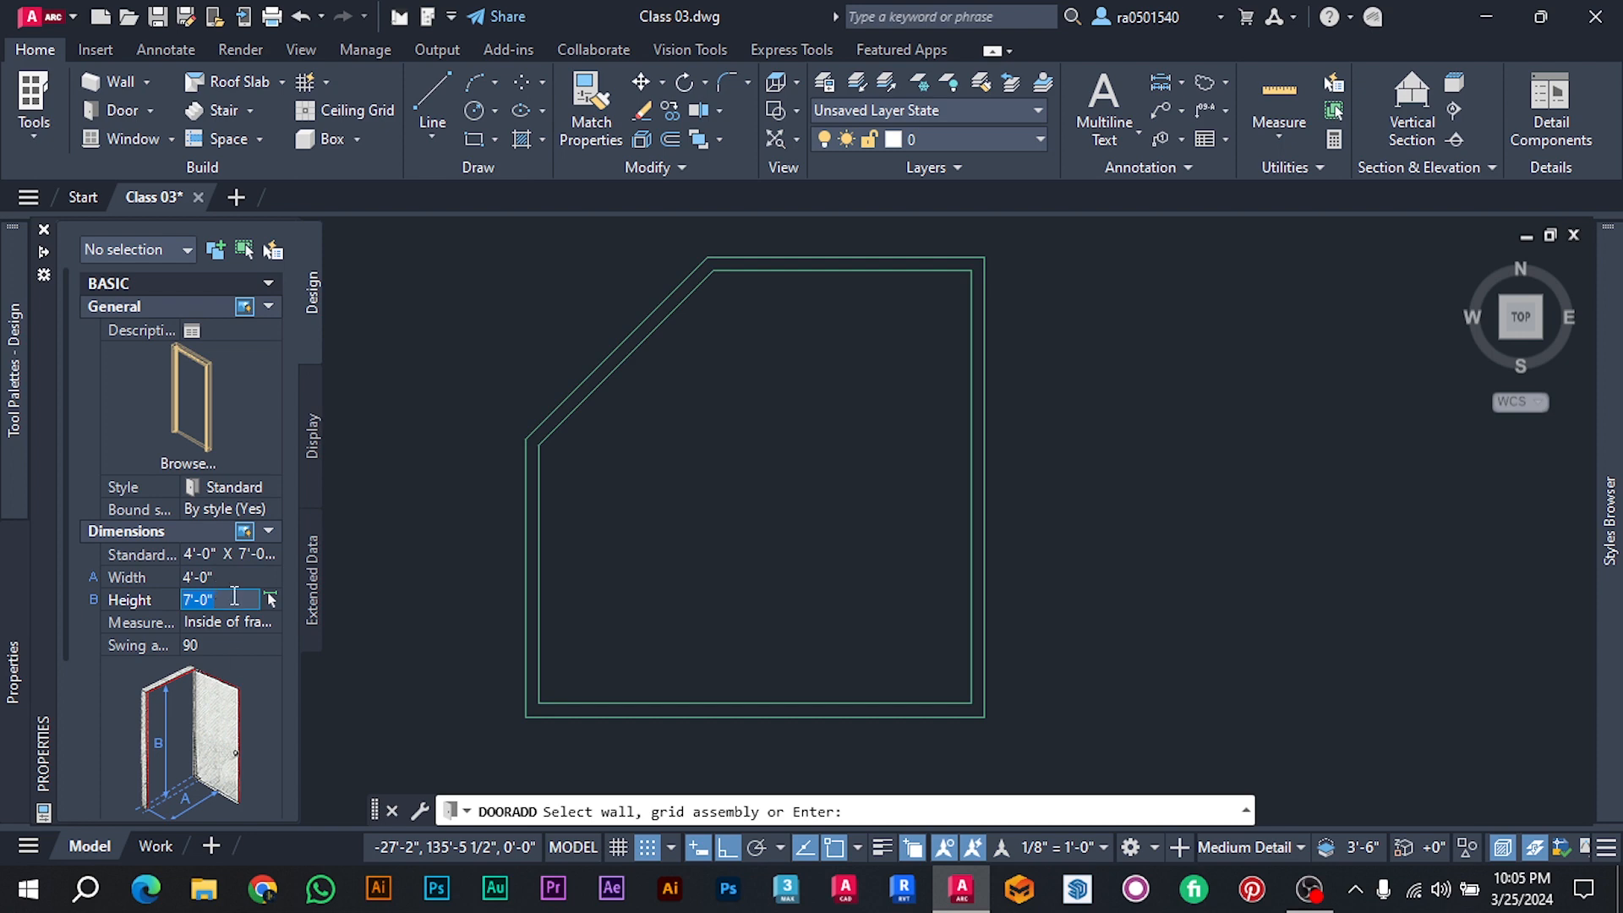
scroll(163, 639, down, 1)
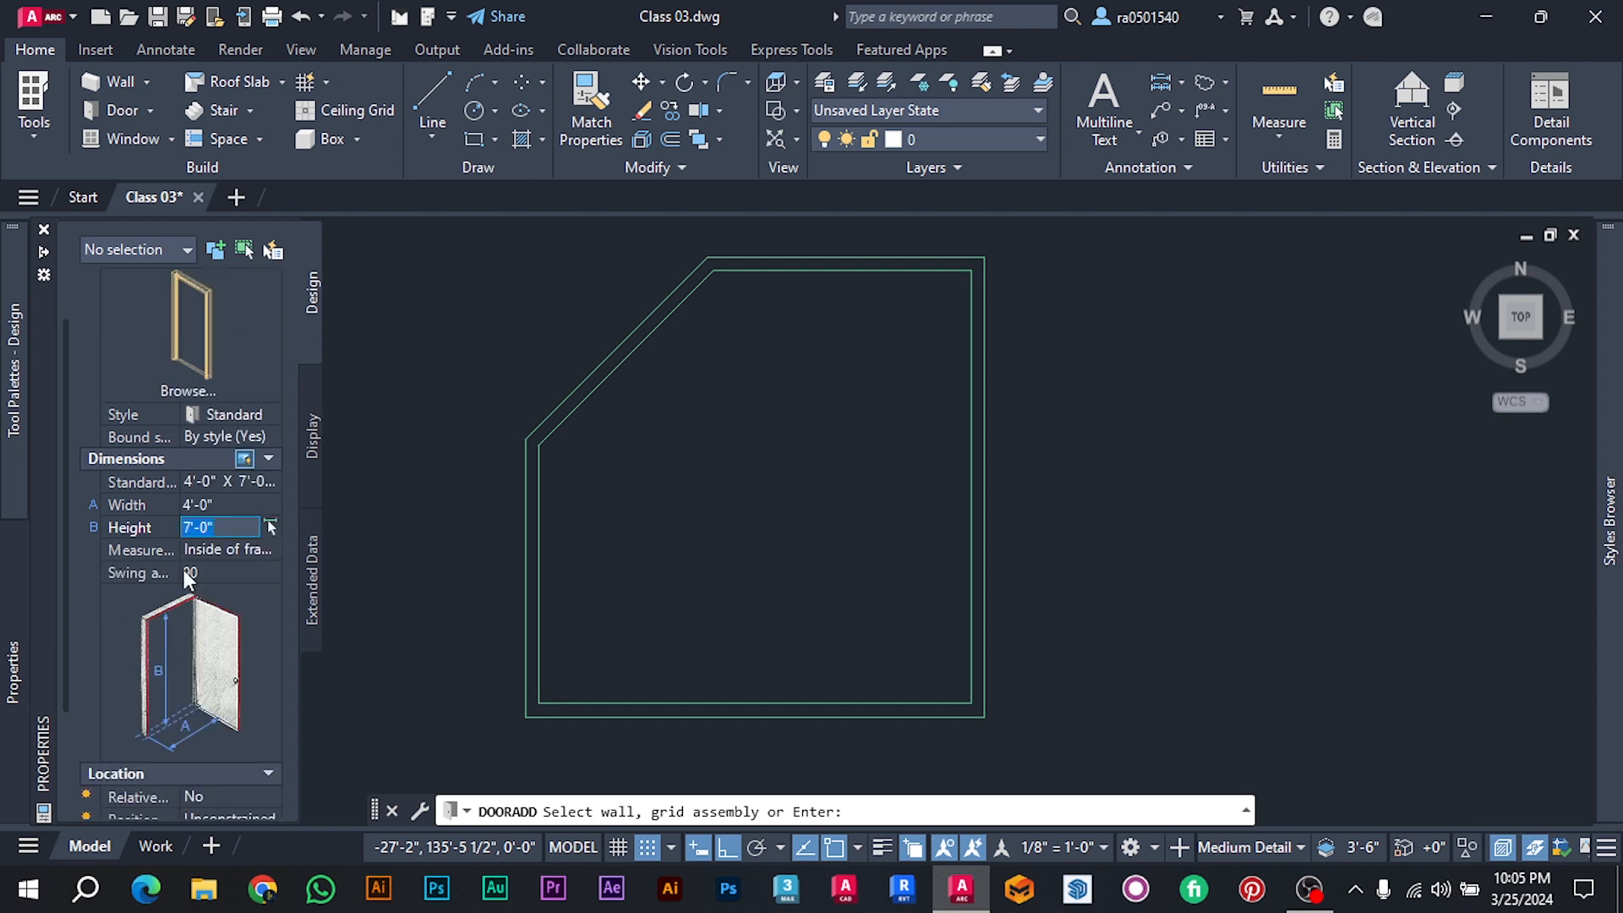
click(194, 575)
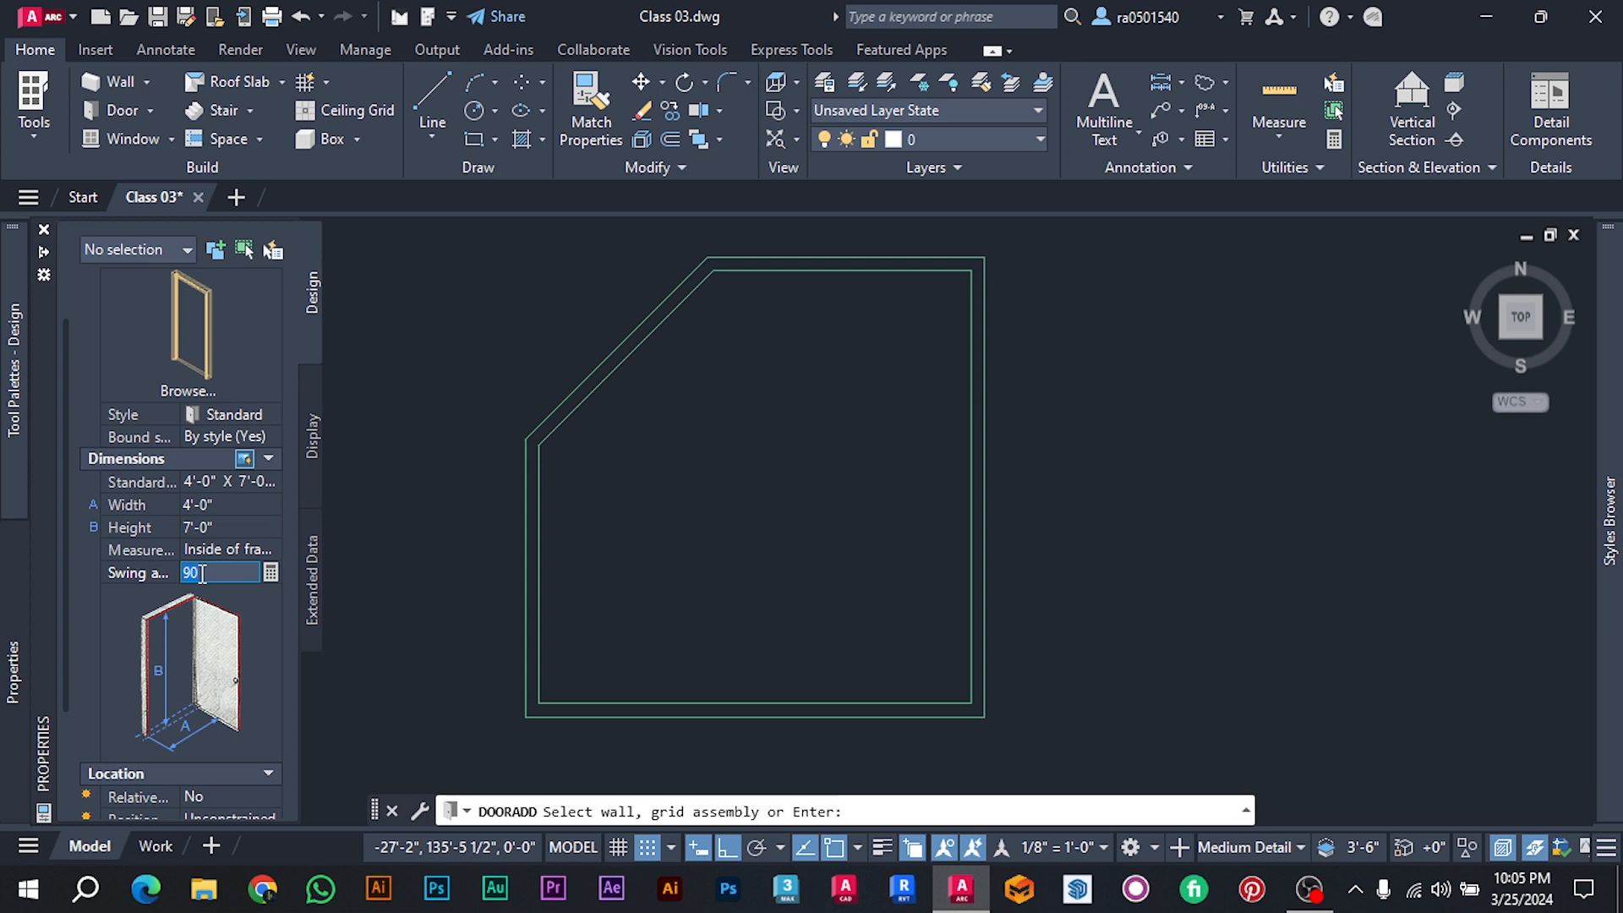
scroll(125, 575, down, 2)
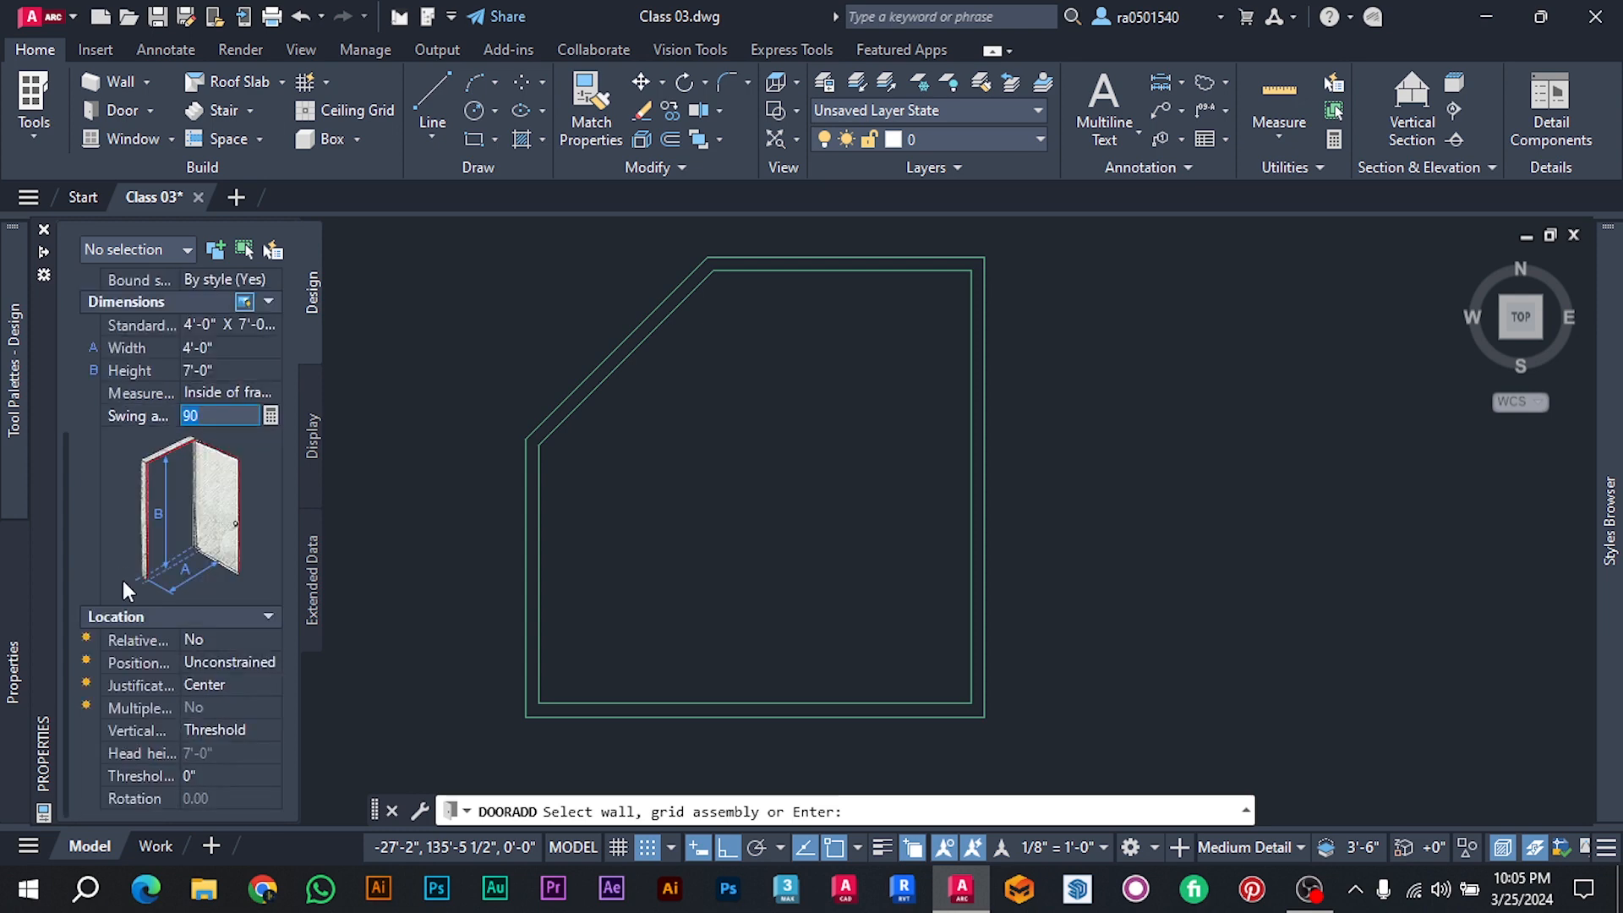
scroll(245, 710, up, 3)
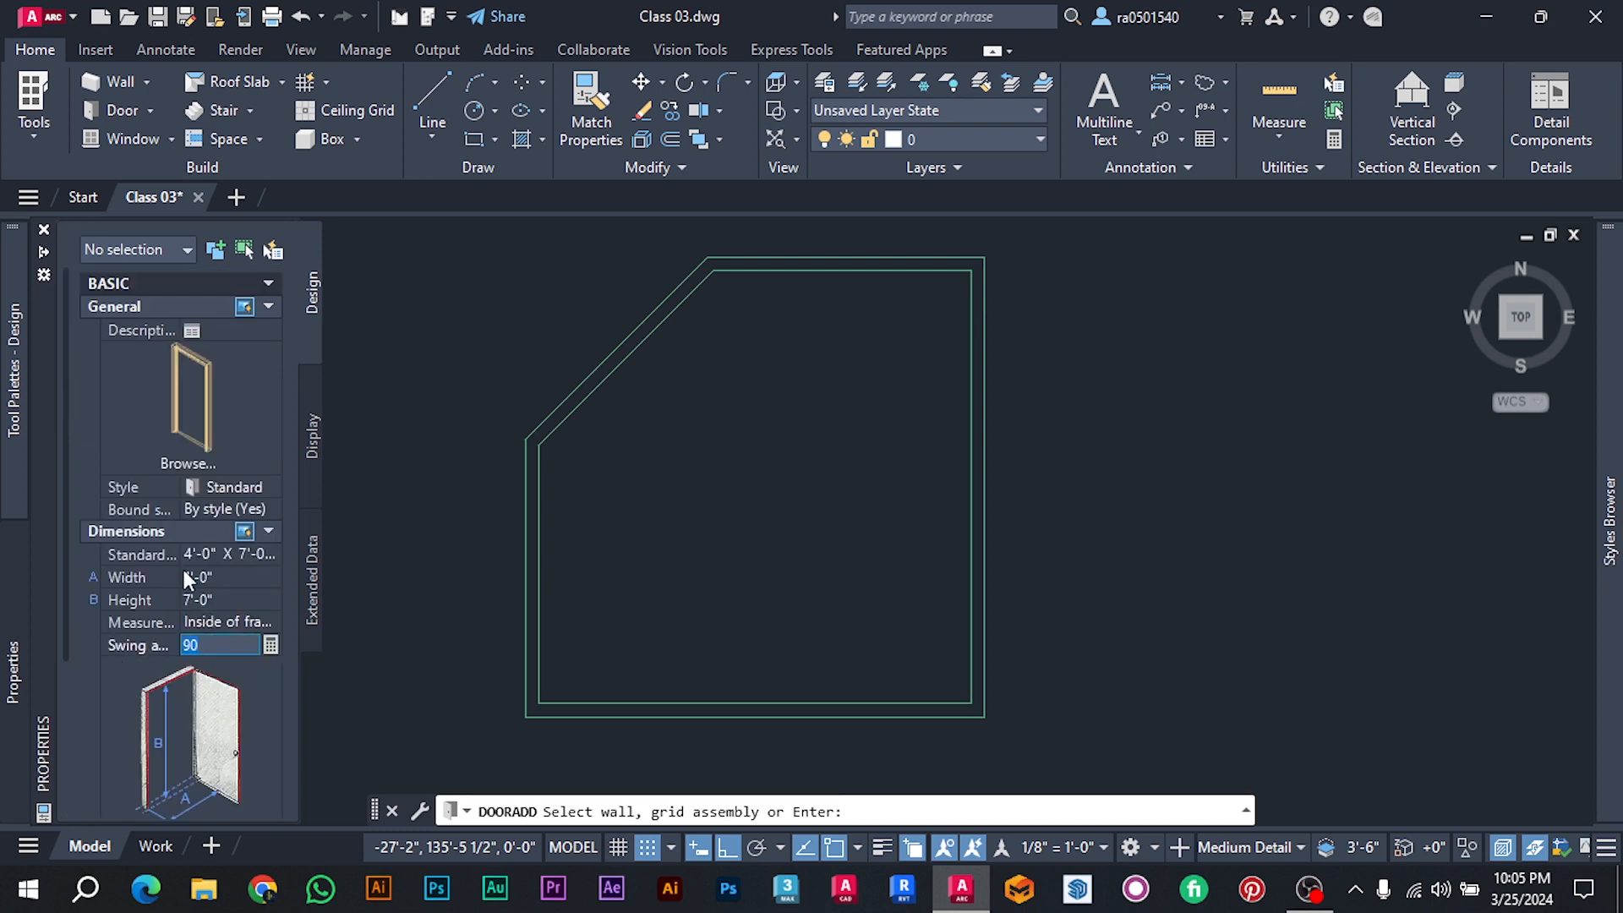
scroll(624, 406, up, 2)
Place the Standard single door in the diagonal wall, then shift it down along the wall toward the middle.
click(624, 405)
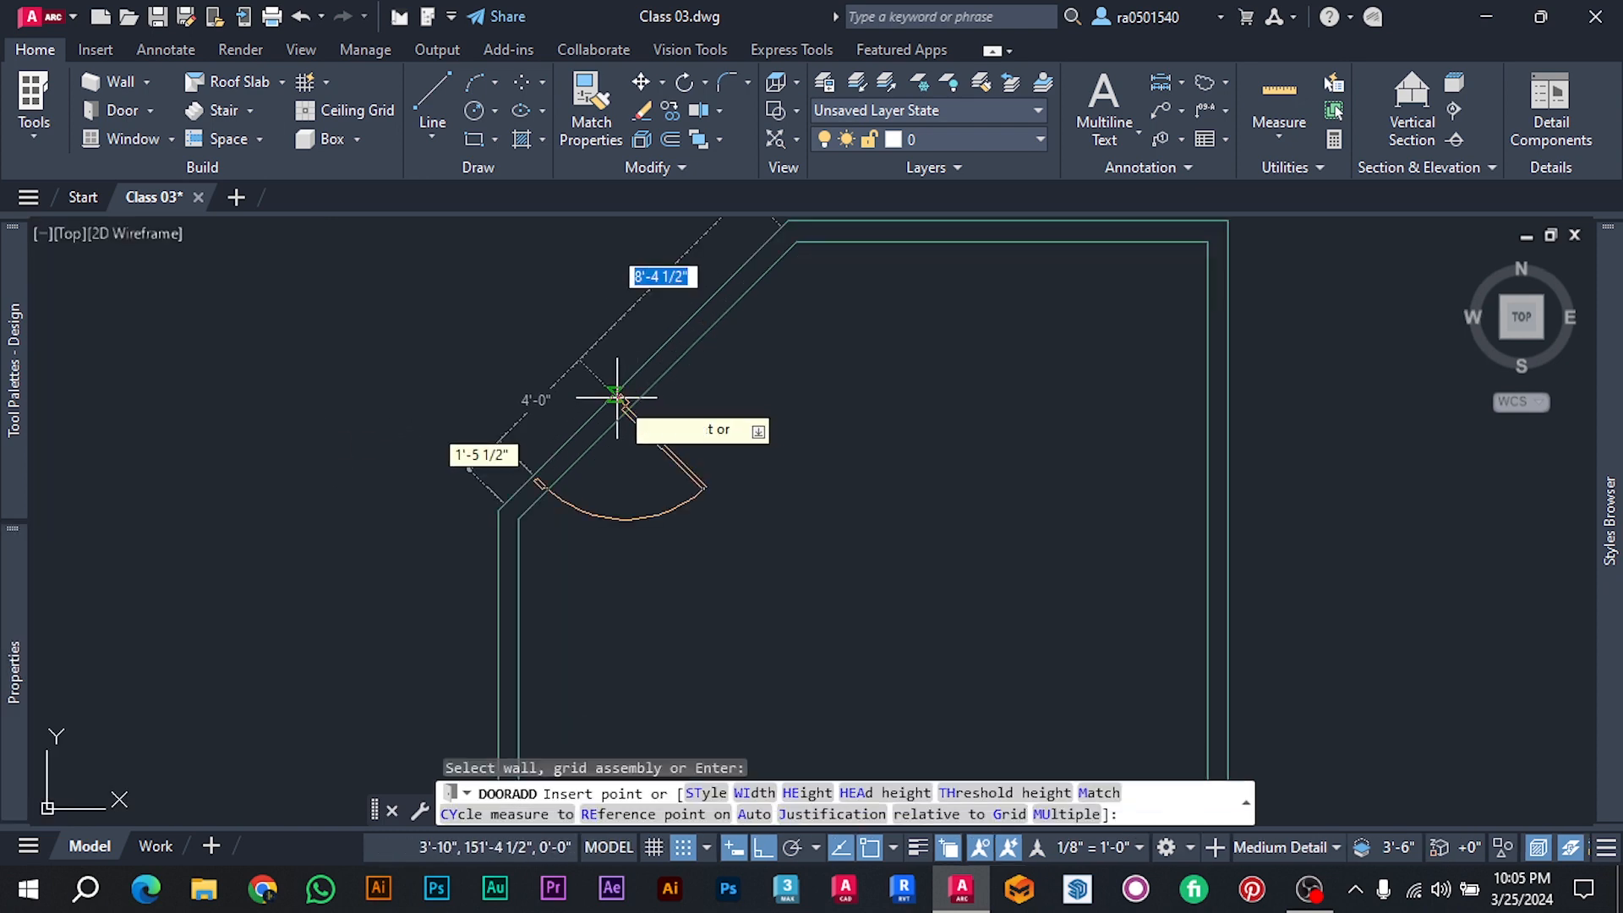
click(710, 317)
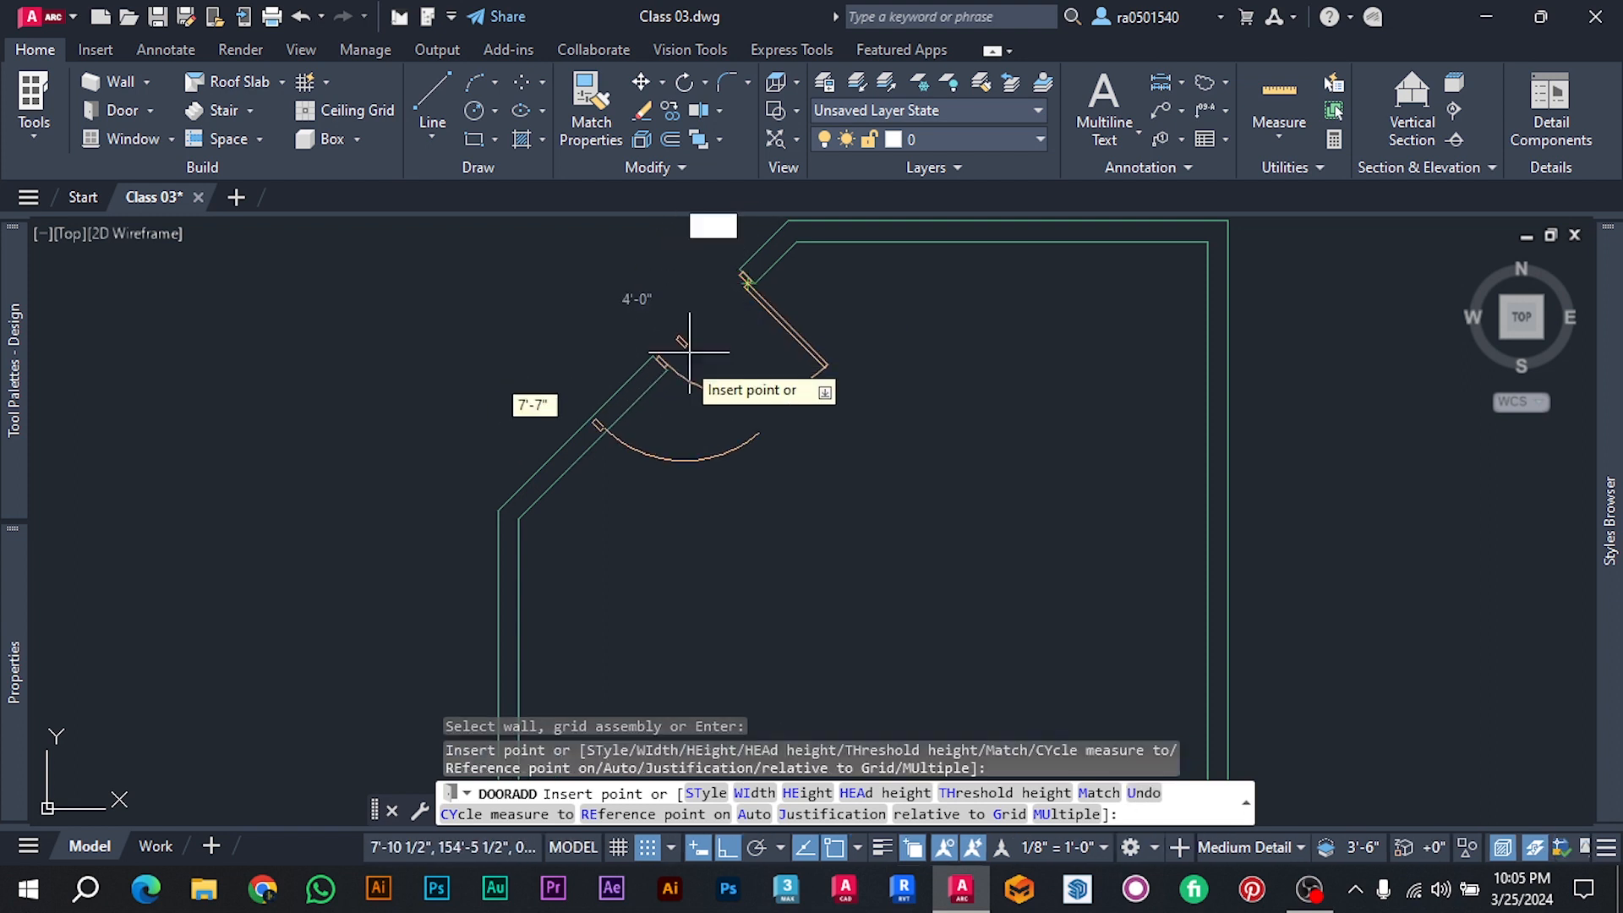
scroll(707, 333, up, 2)
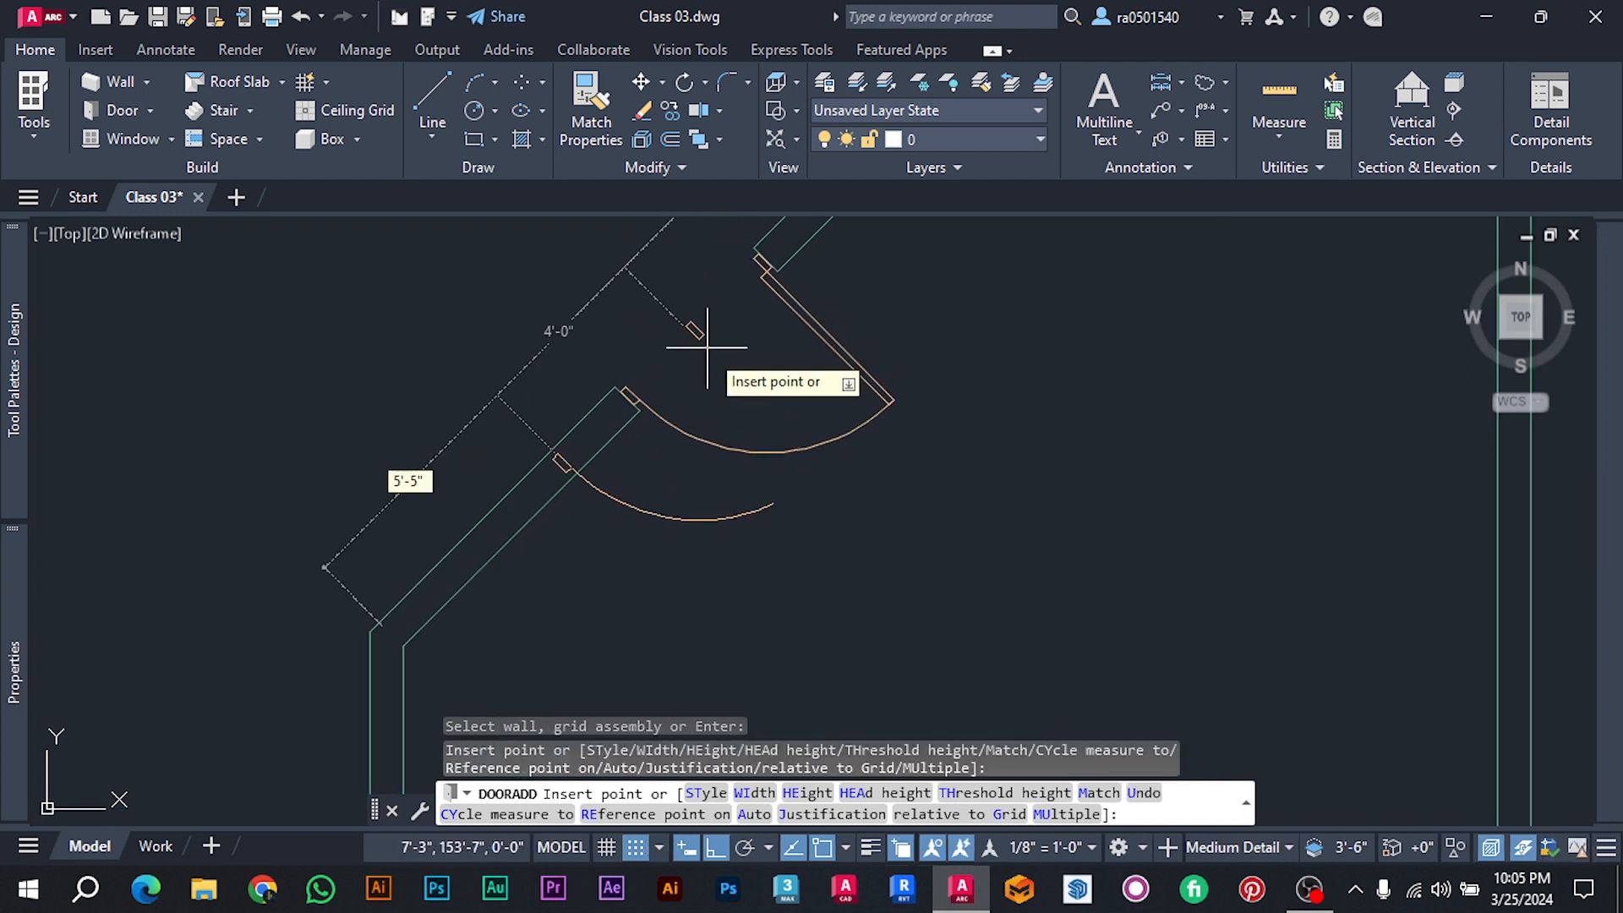
middle_drag(736, 321, 717, 366)
key(Escape)
key(Escape)
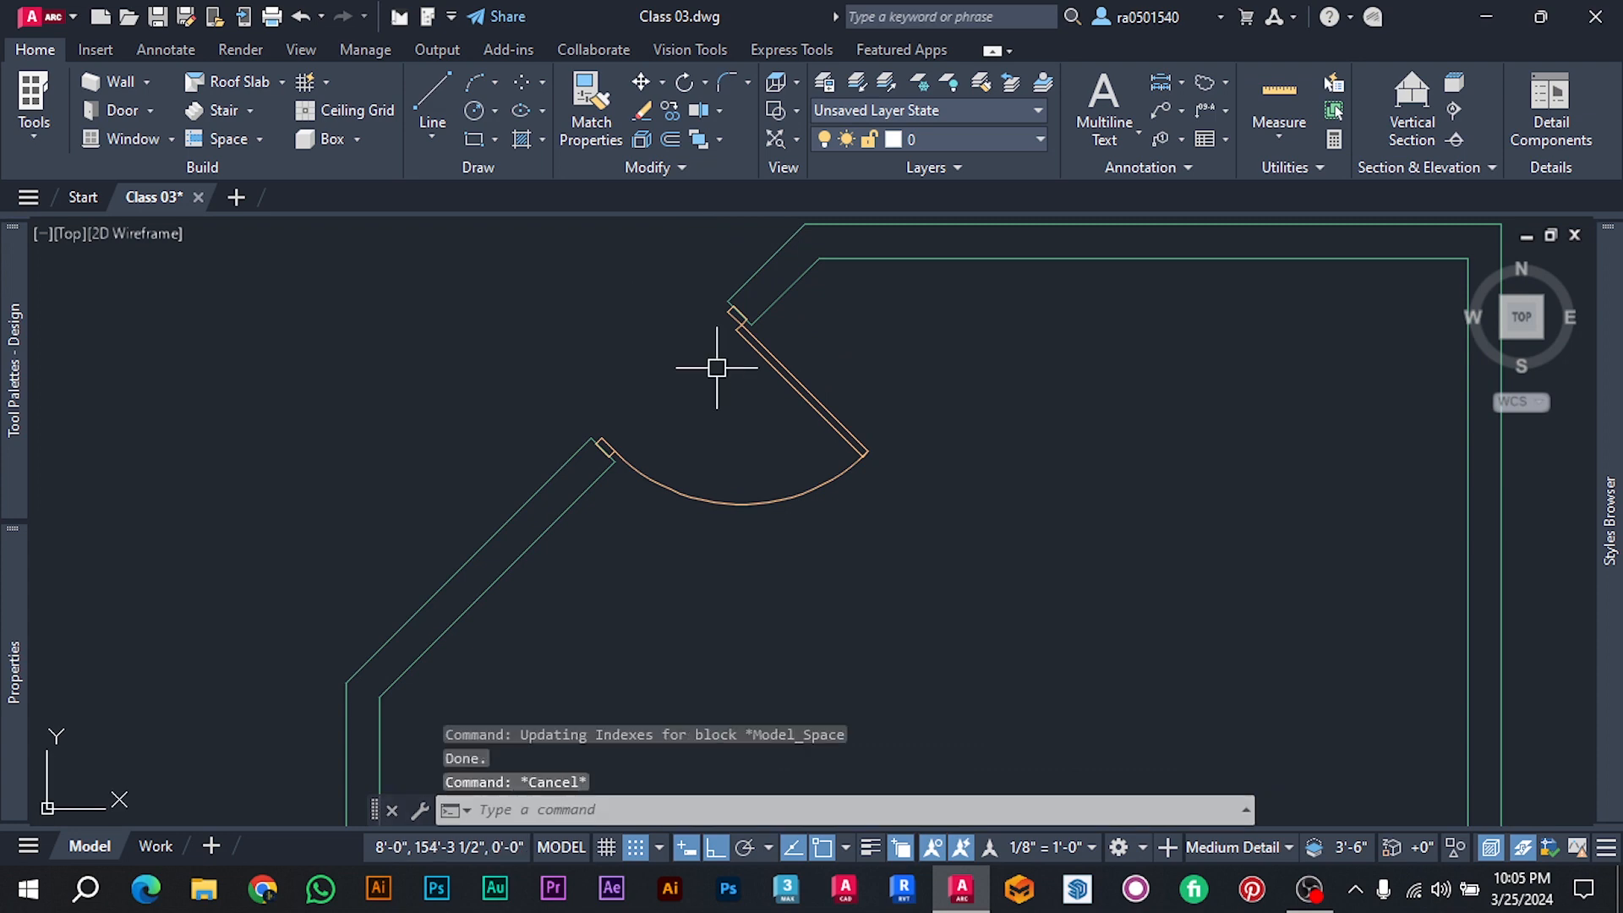
click(779, 364)
drag(780, 364, 726, 432)
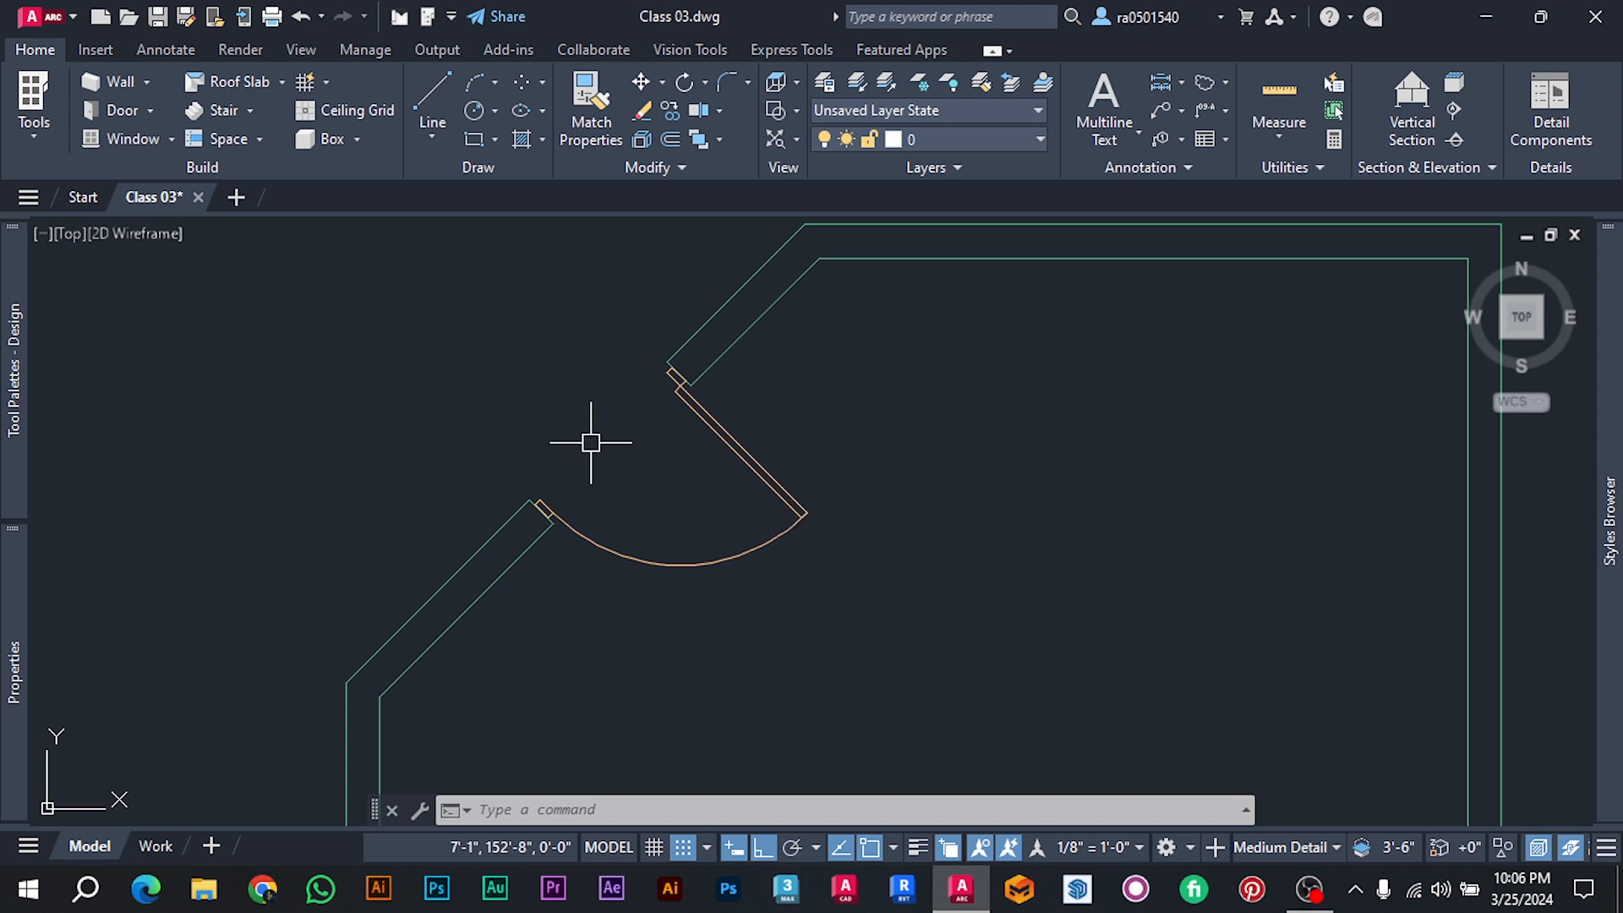
Insert a door of the Double style in the upper horizontal wall, near its middle.
click(118, 115)
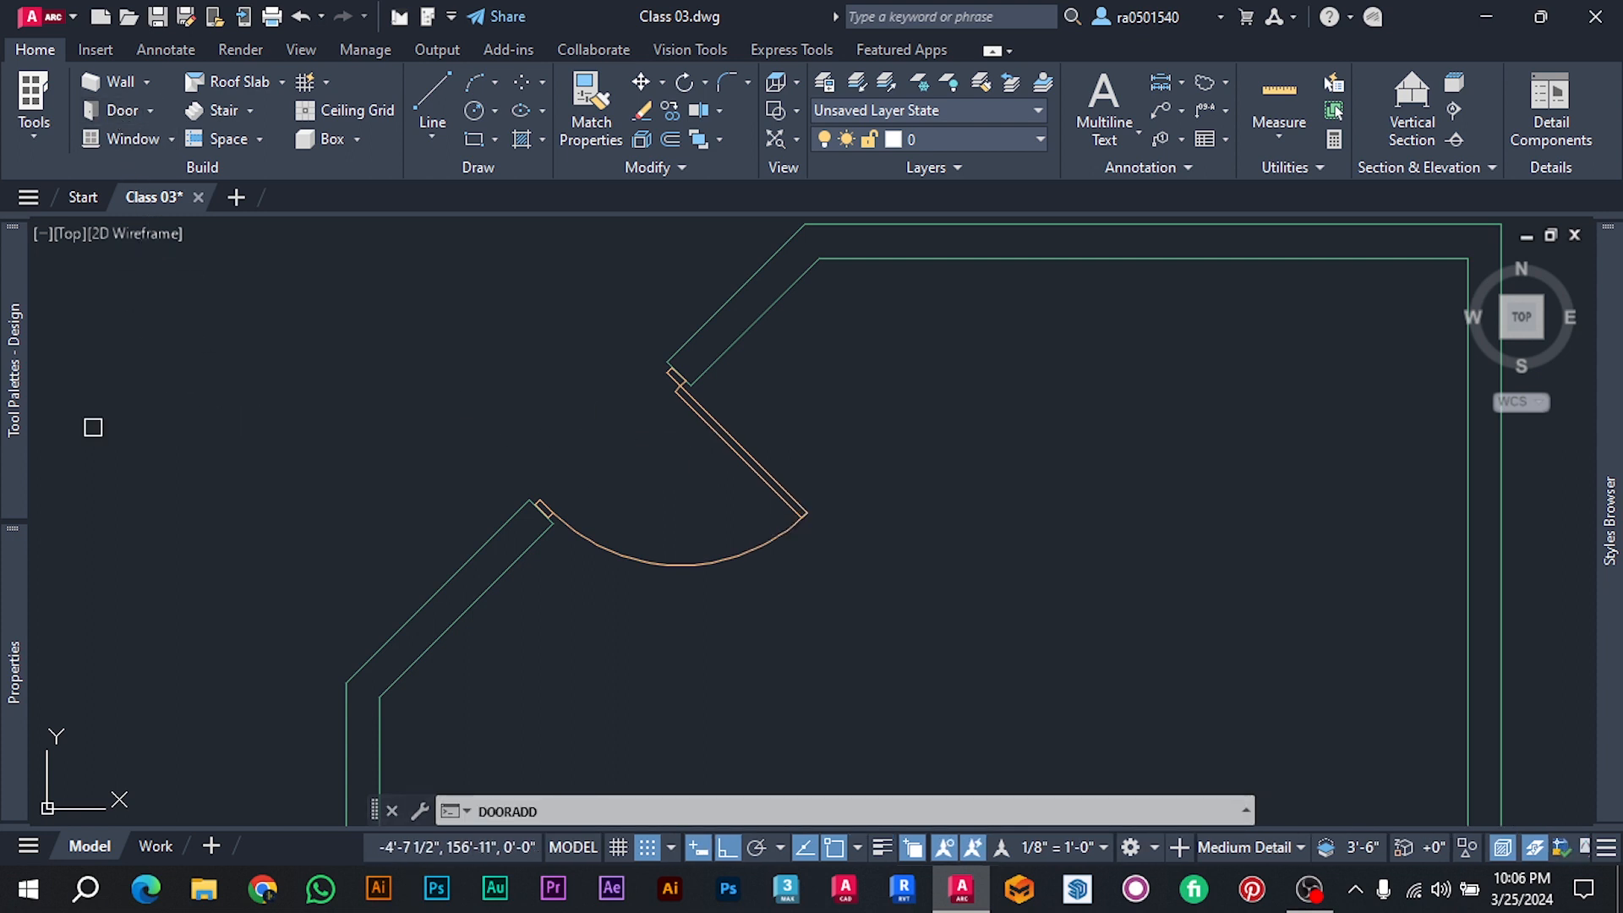
click(191, 461)
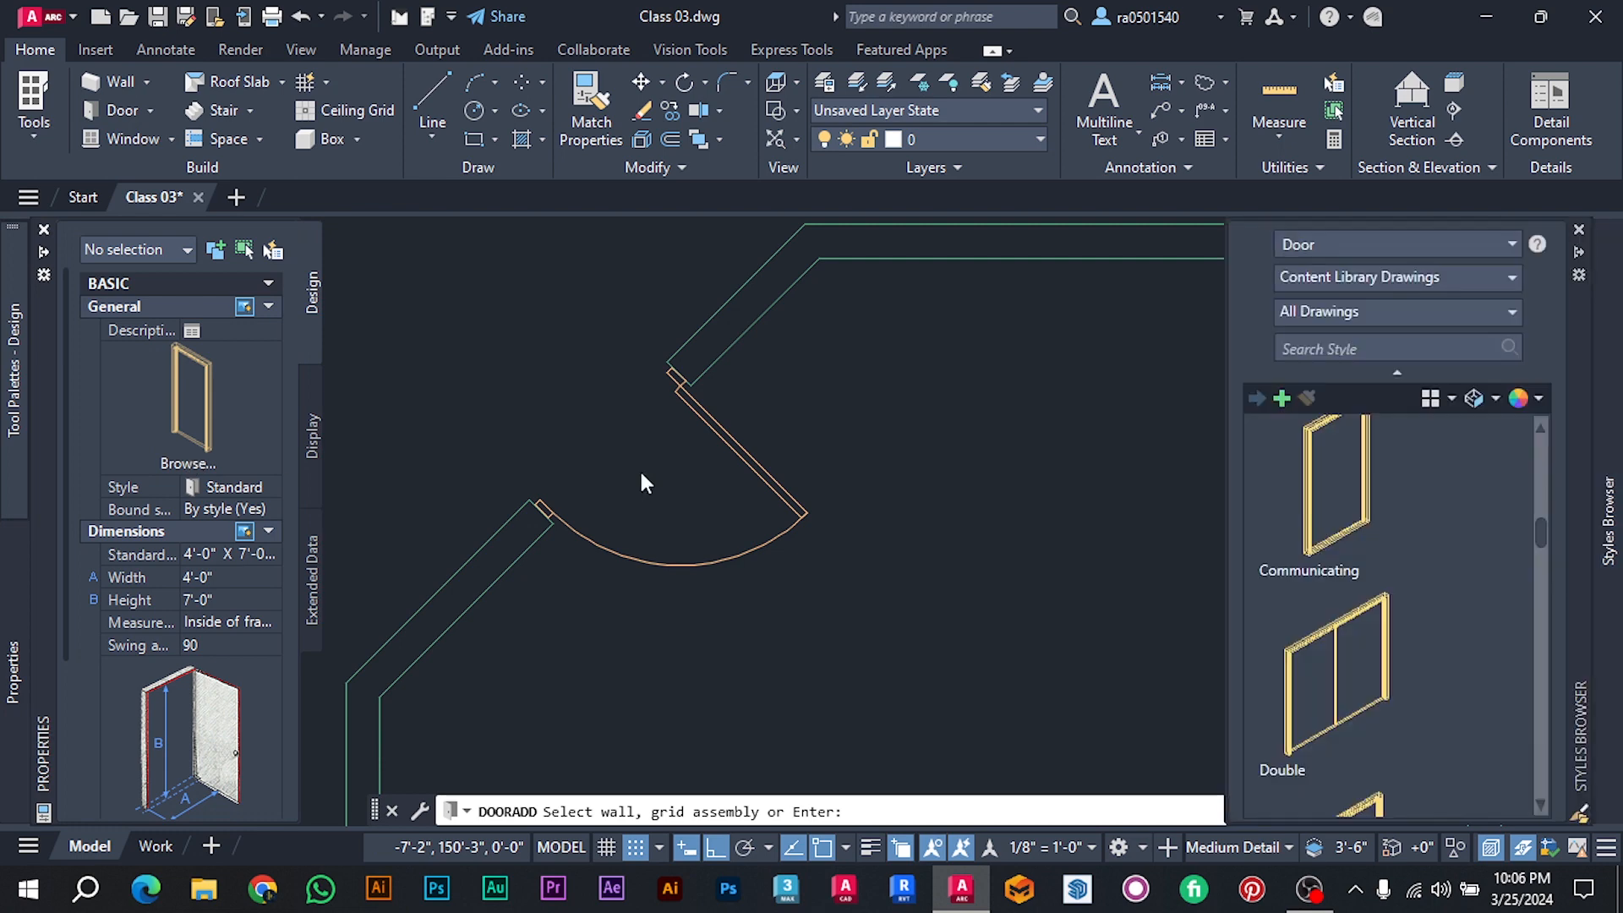
middle_drag(863, 447, 722, 534)
click(1006, 340)
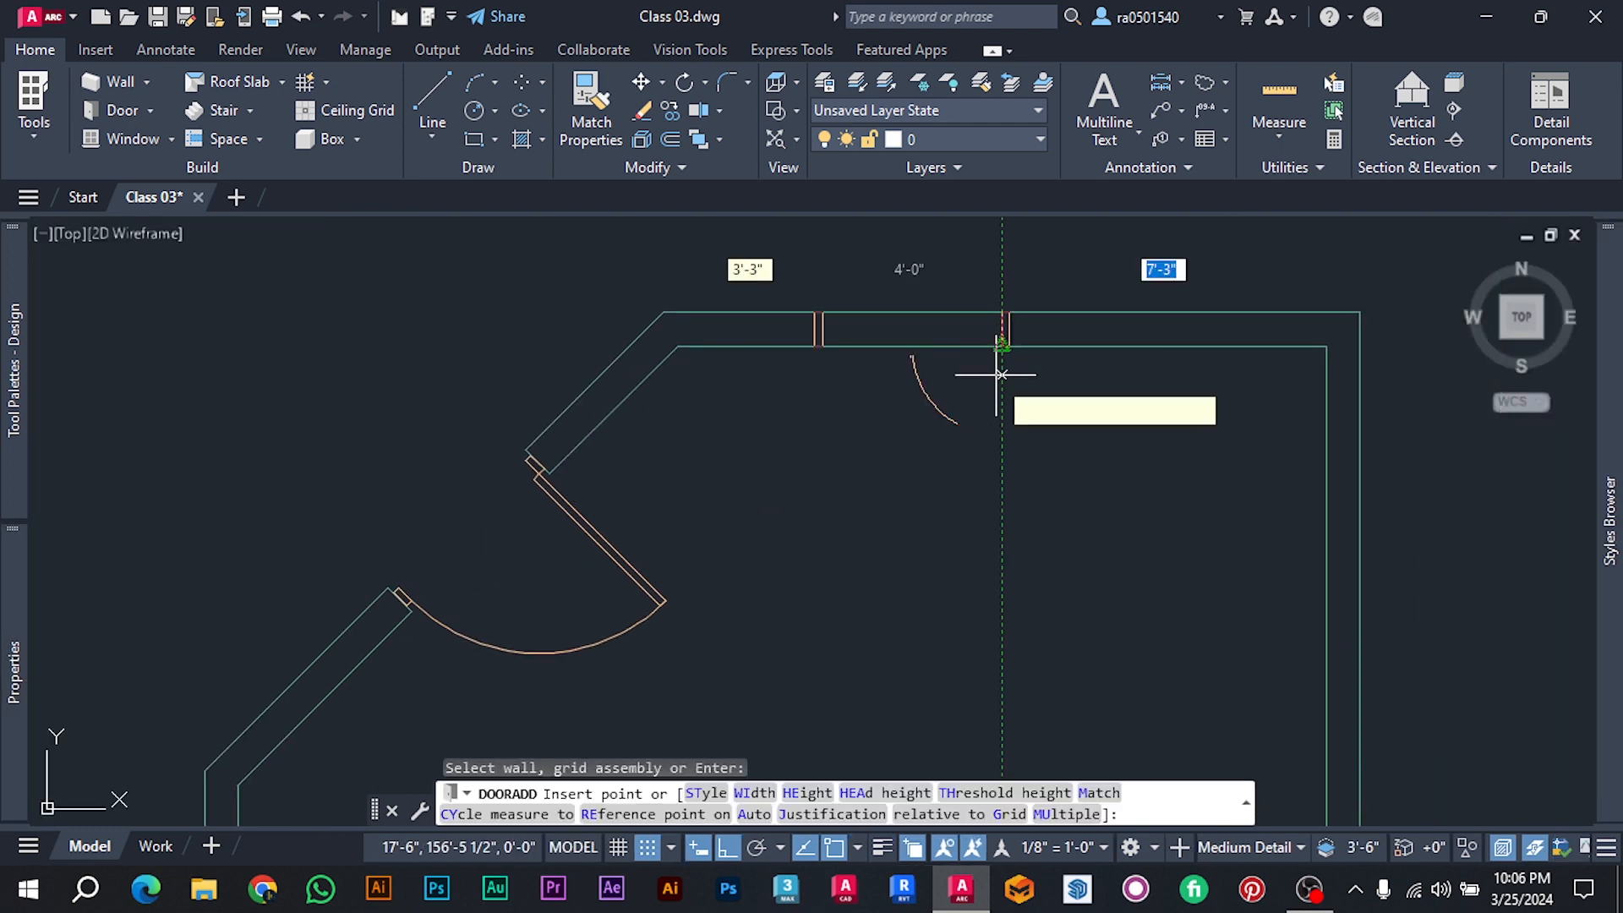
click(1002, 441)
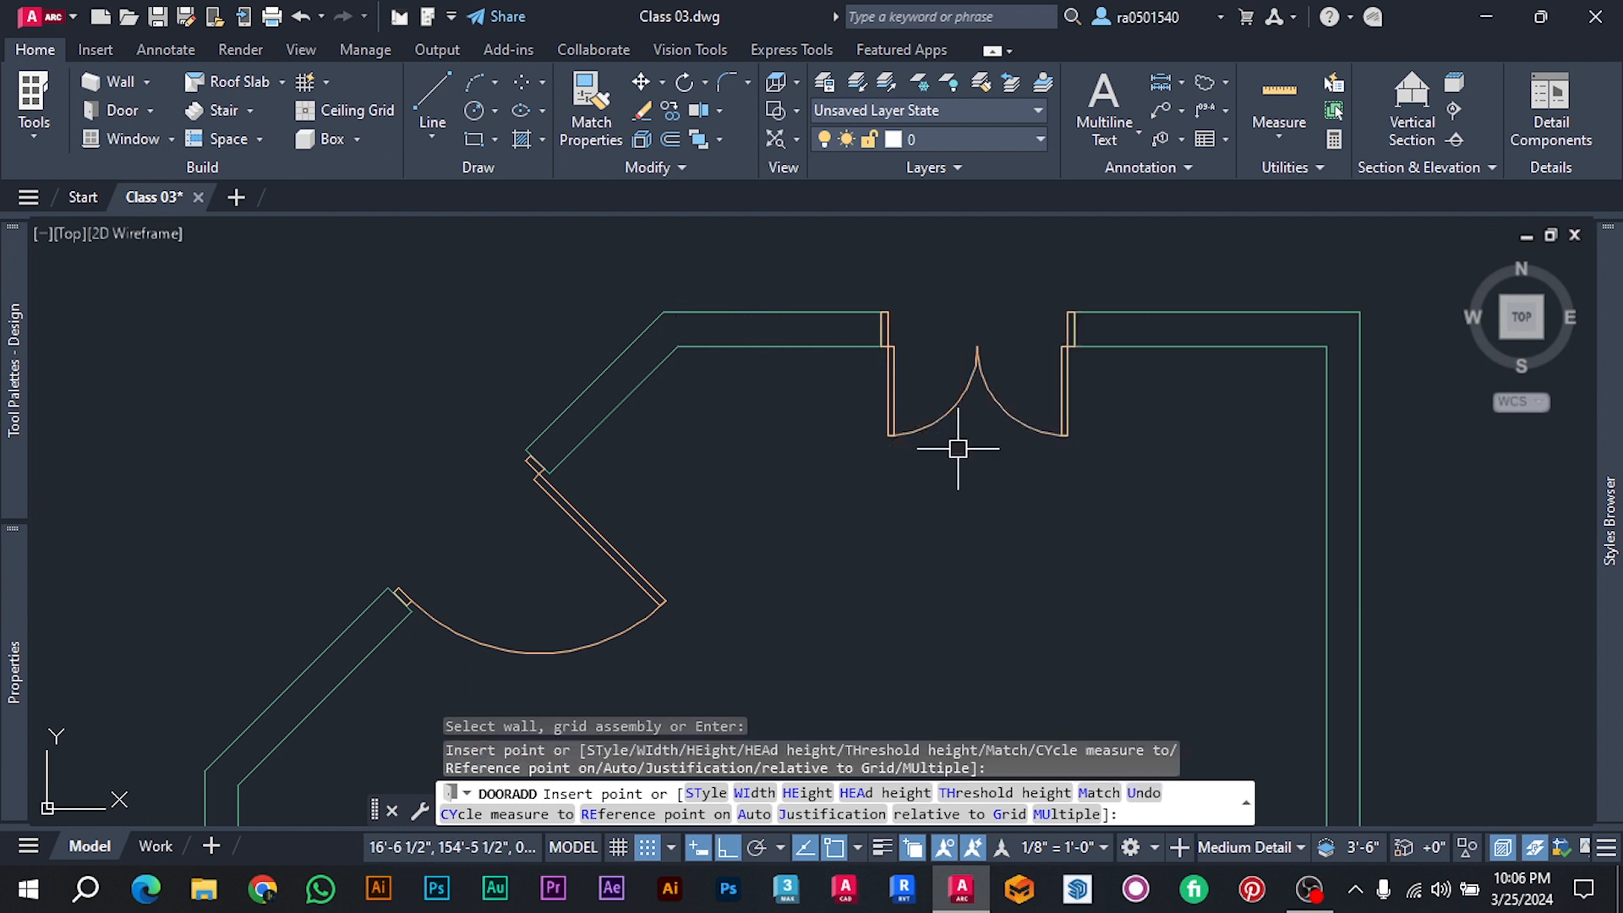
key(Escape)
mouse_move(957, 448)
middle_down()
mouse_move(1022, 455)
mouse_move(1054, 407)
middle_up()
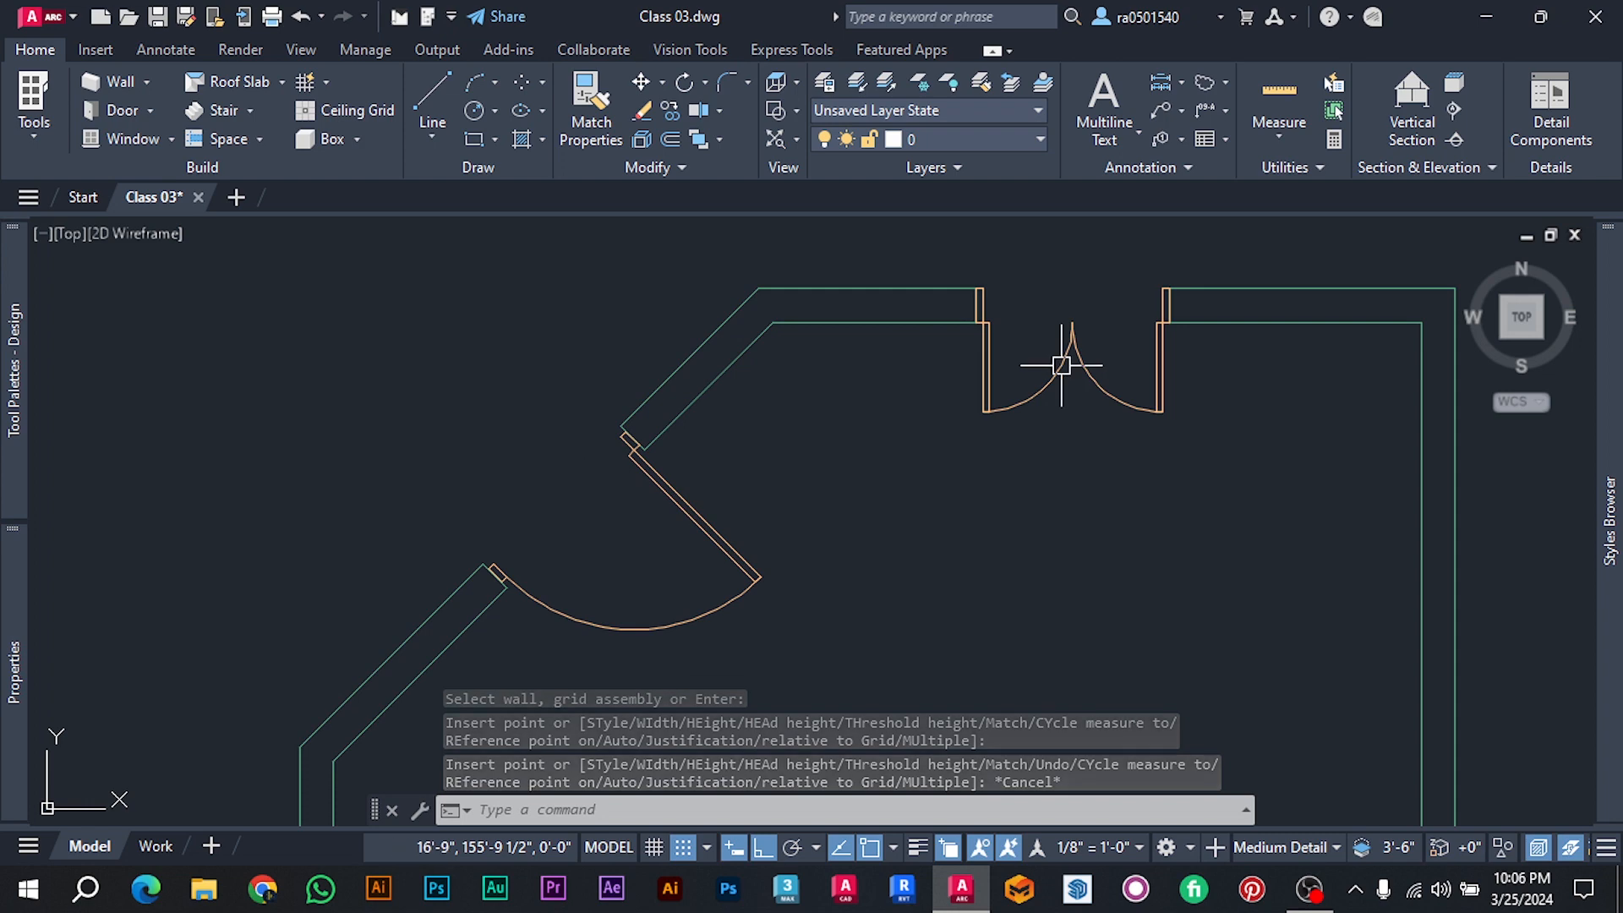
Stretch the double door in the upper wall to a width of 8'.
mouse_move(15, 583)
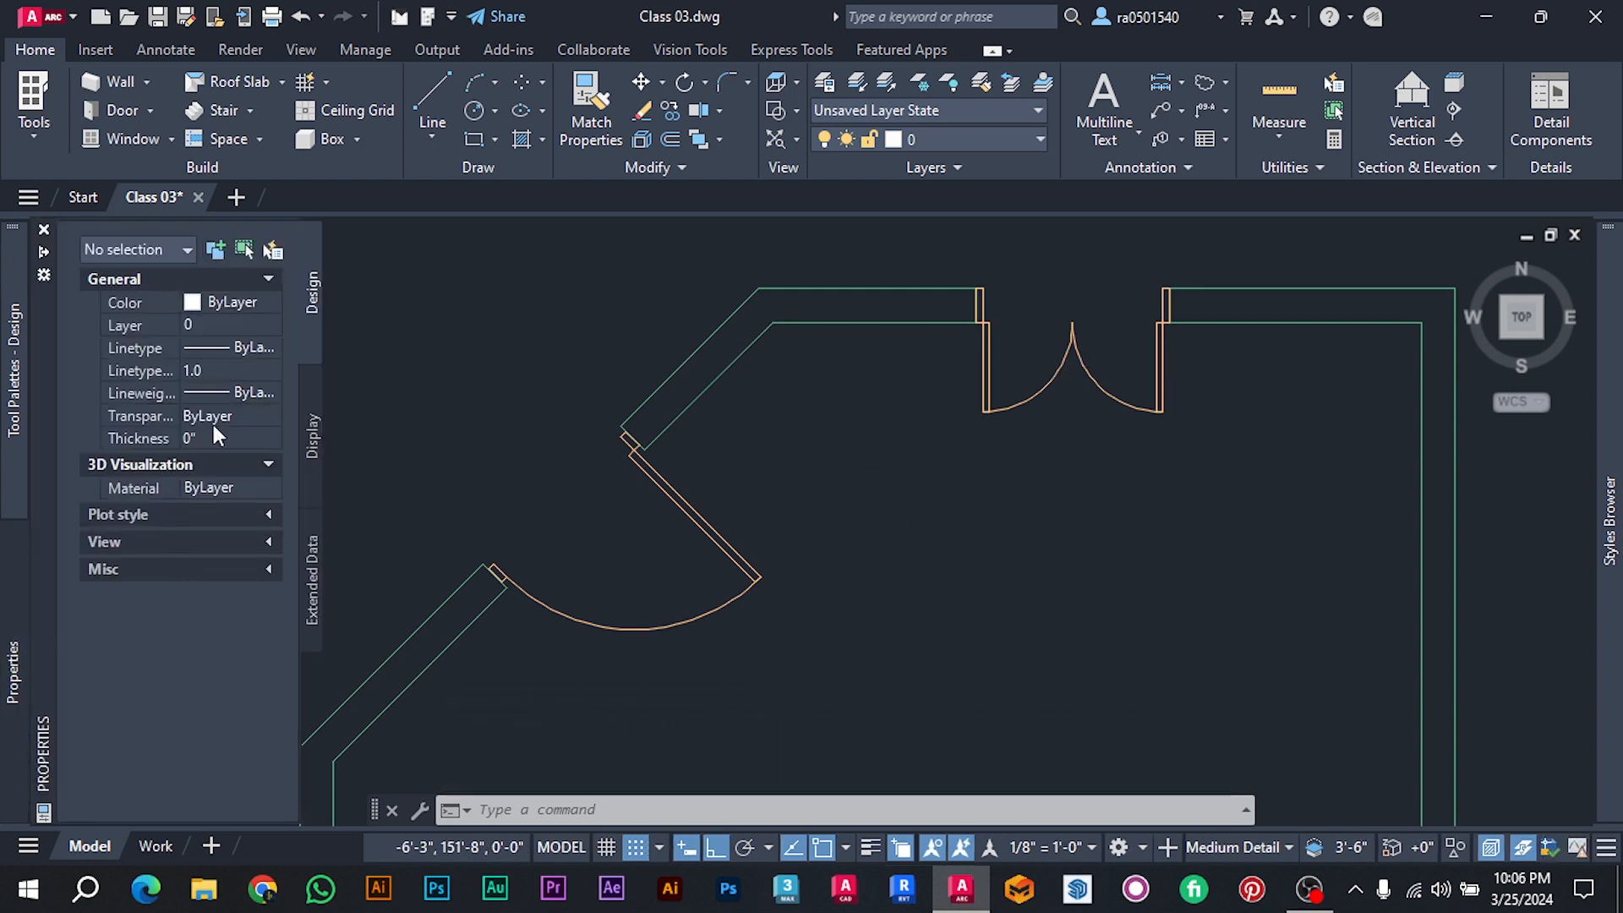
middle_drag(1047, 392, 1045, 420)
click(1044, 420)
middle_drag(1156, 444, 1119, 492)
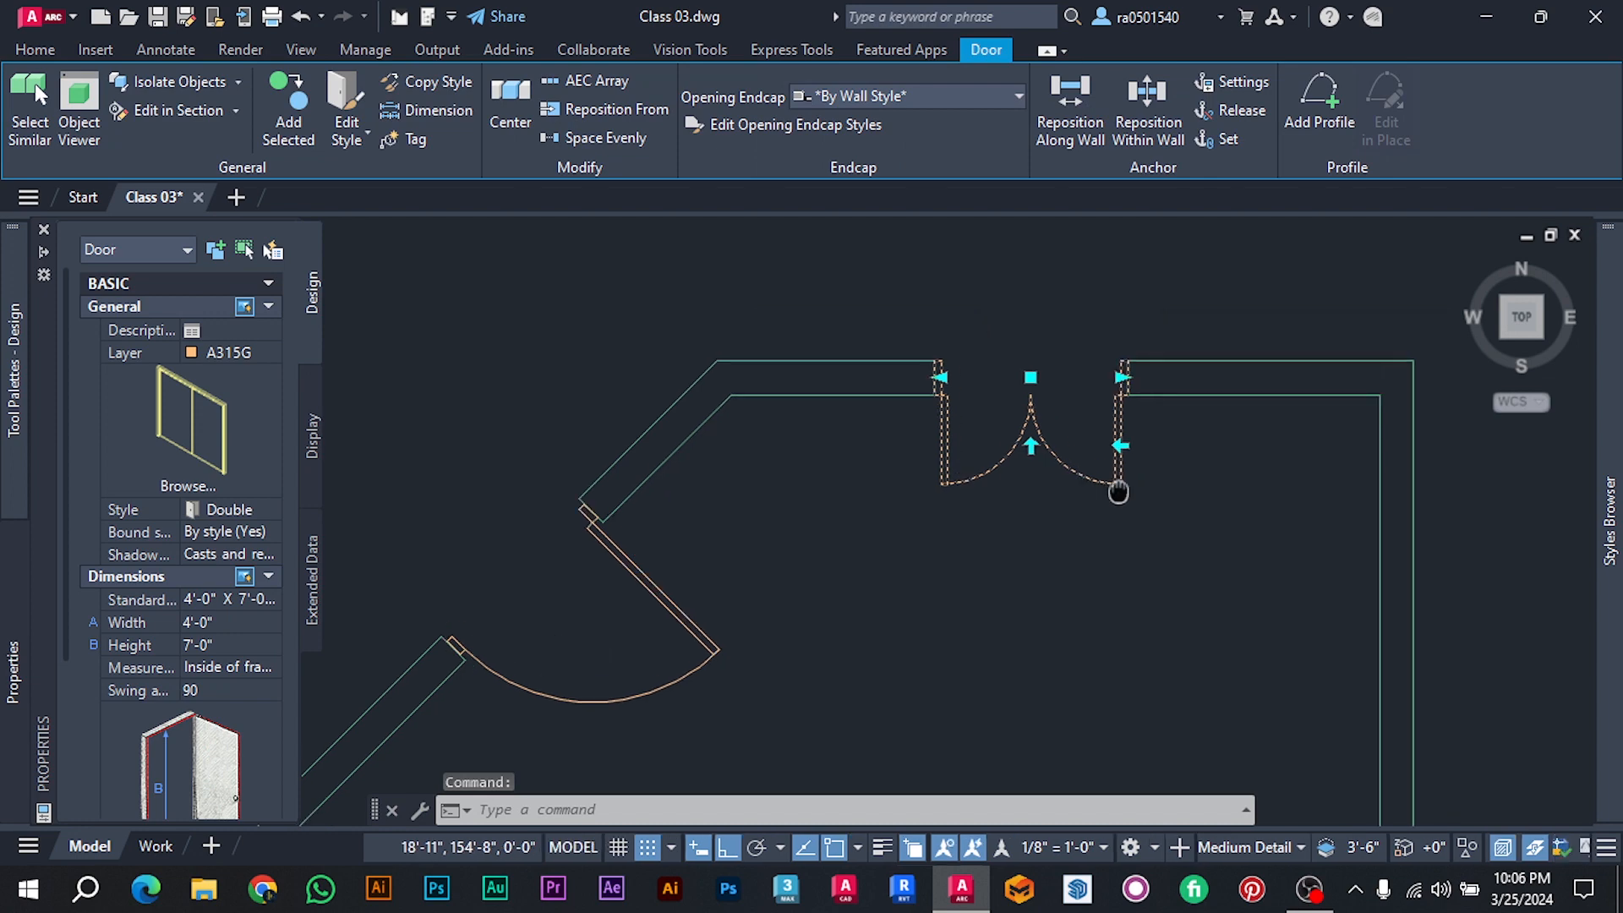
click(1121, 377)
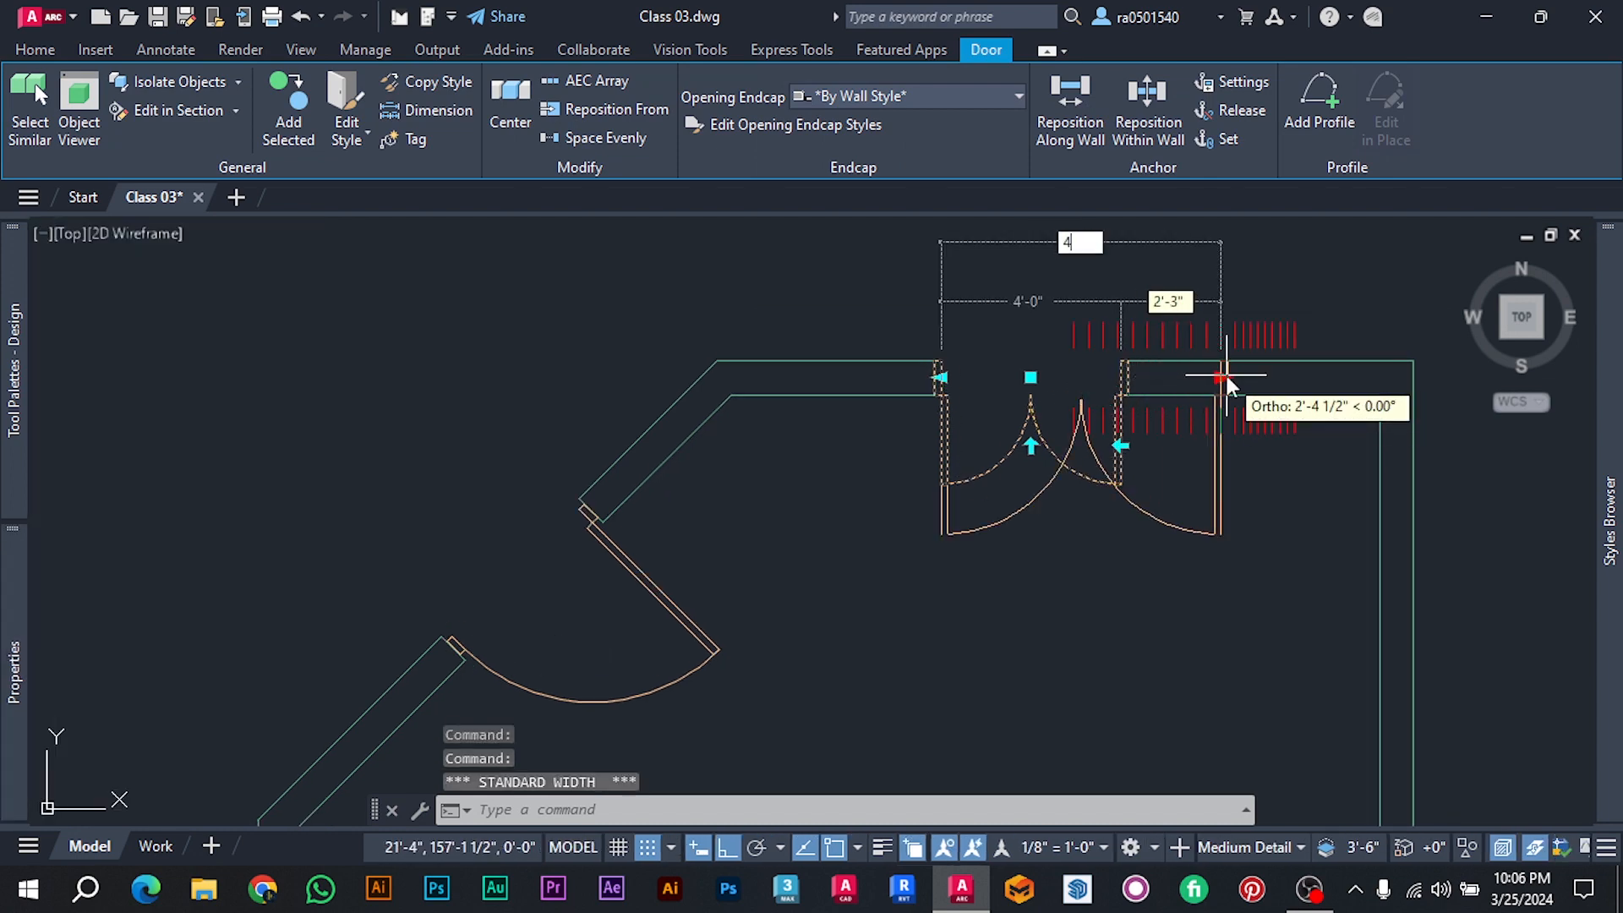
text(4')
key(Return)
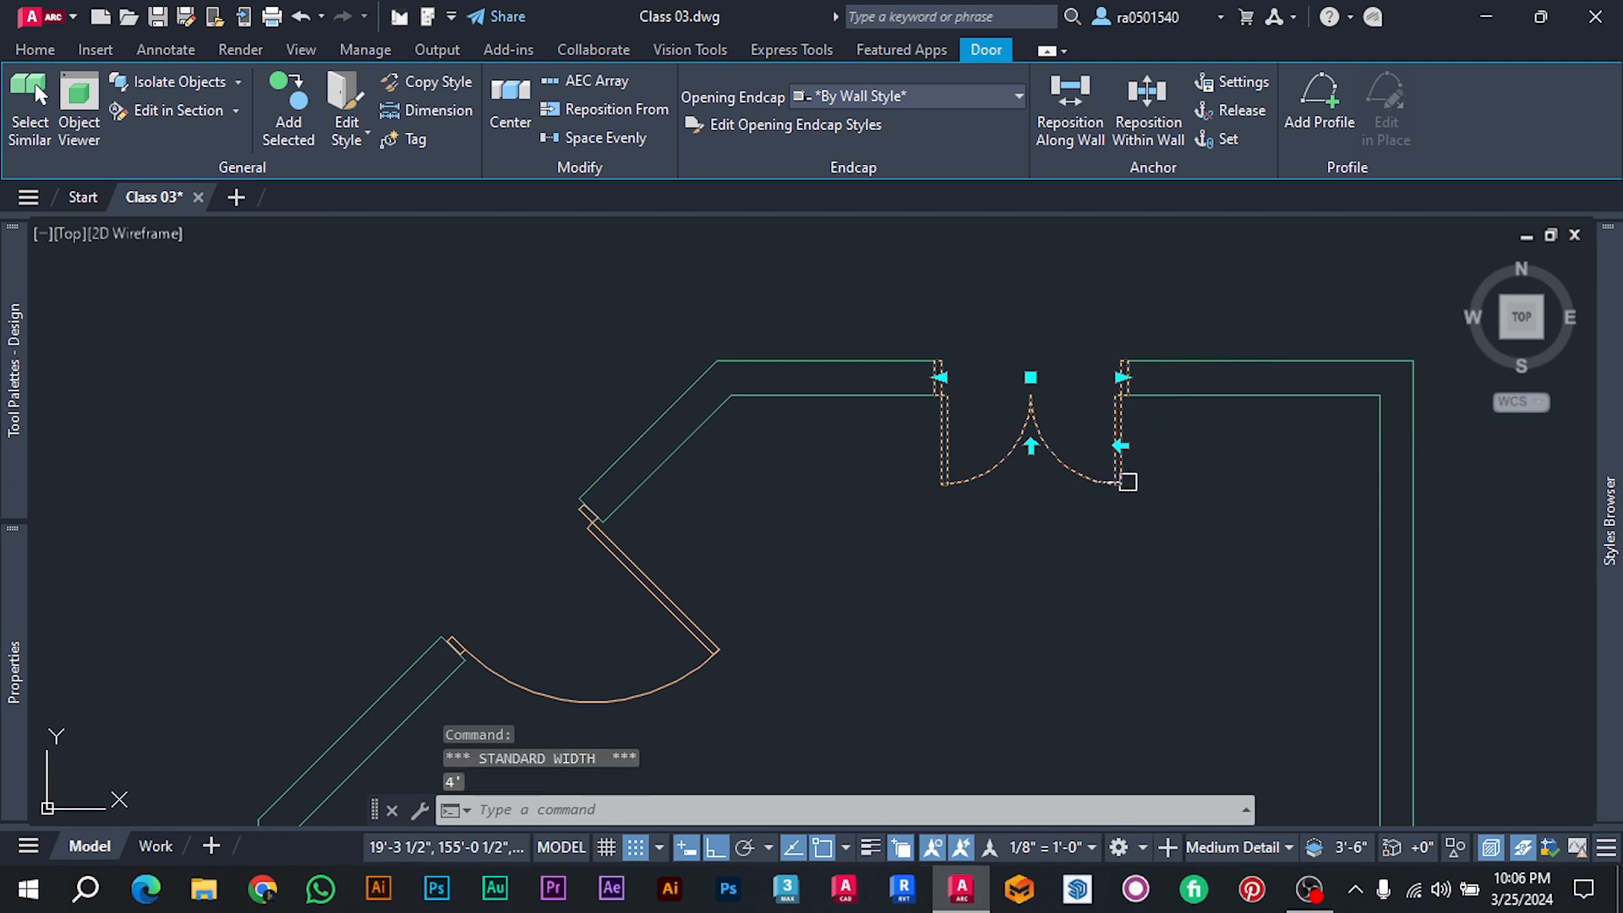
click(1125, 377)
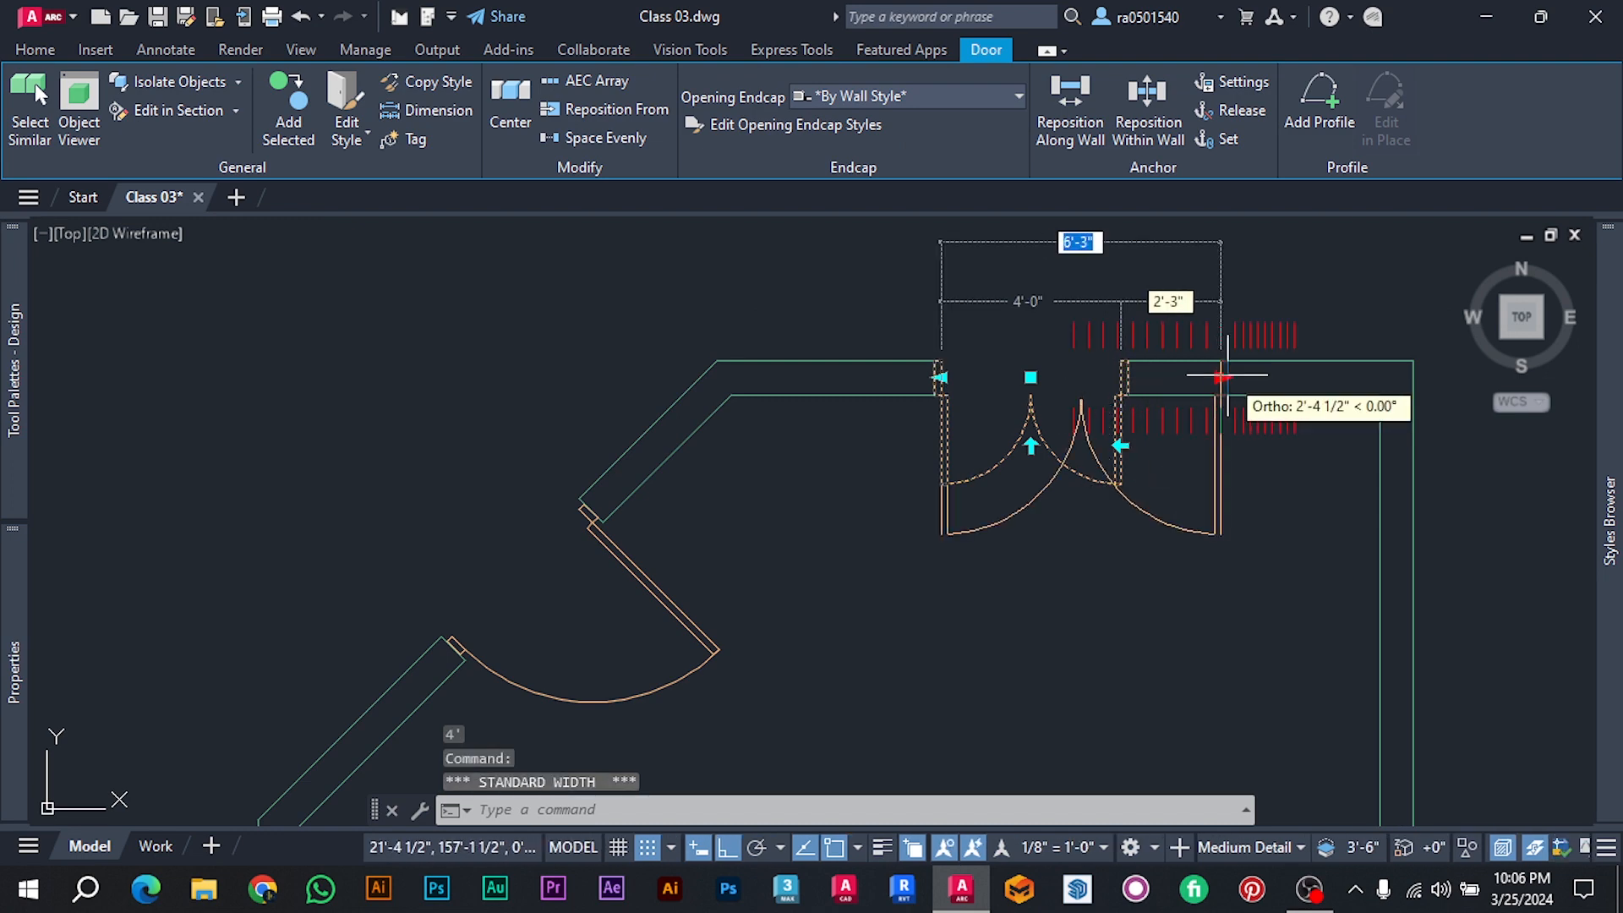
text(8')
key(Return)
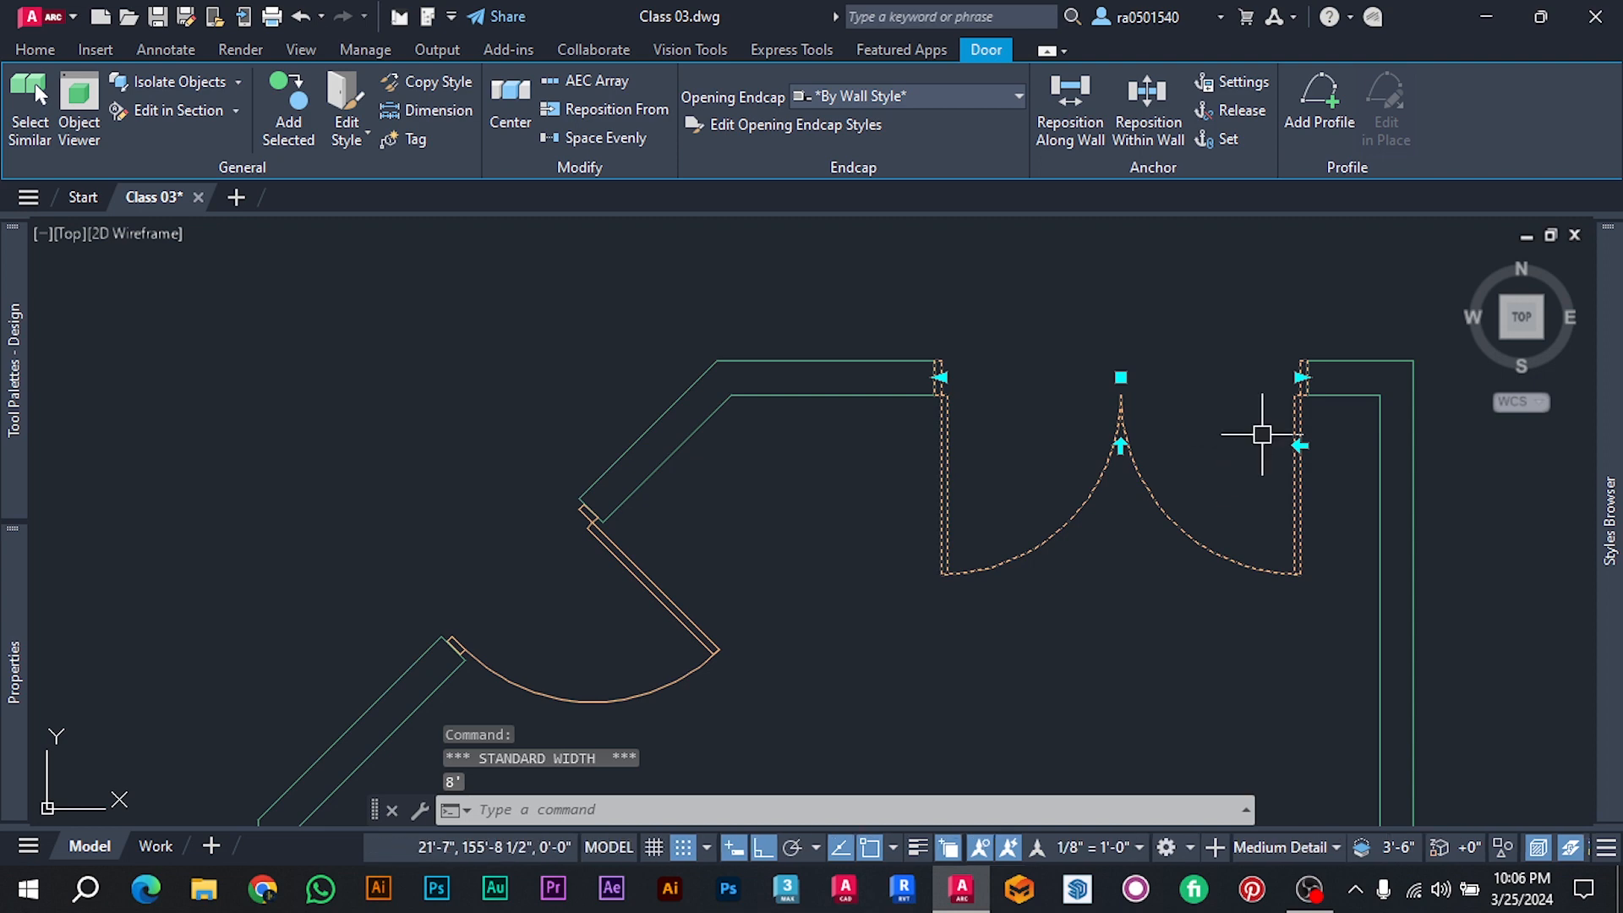
scroll(1137, 384, down, 2)
key(Escape)
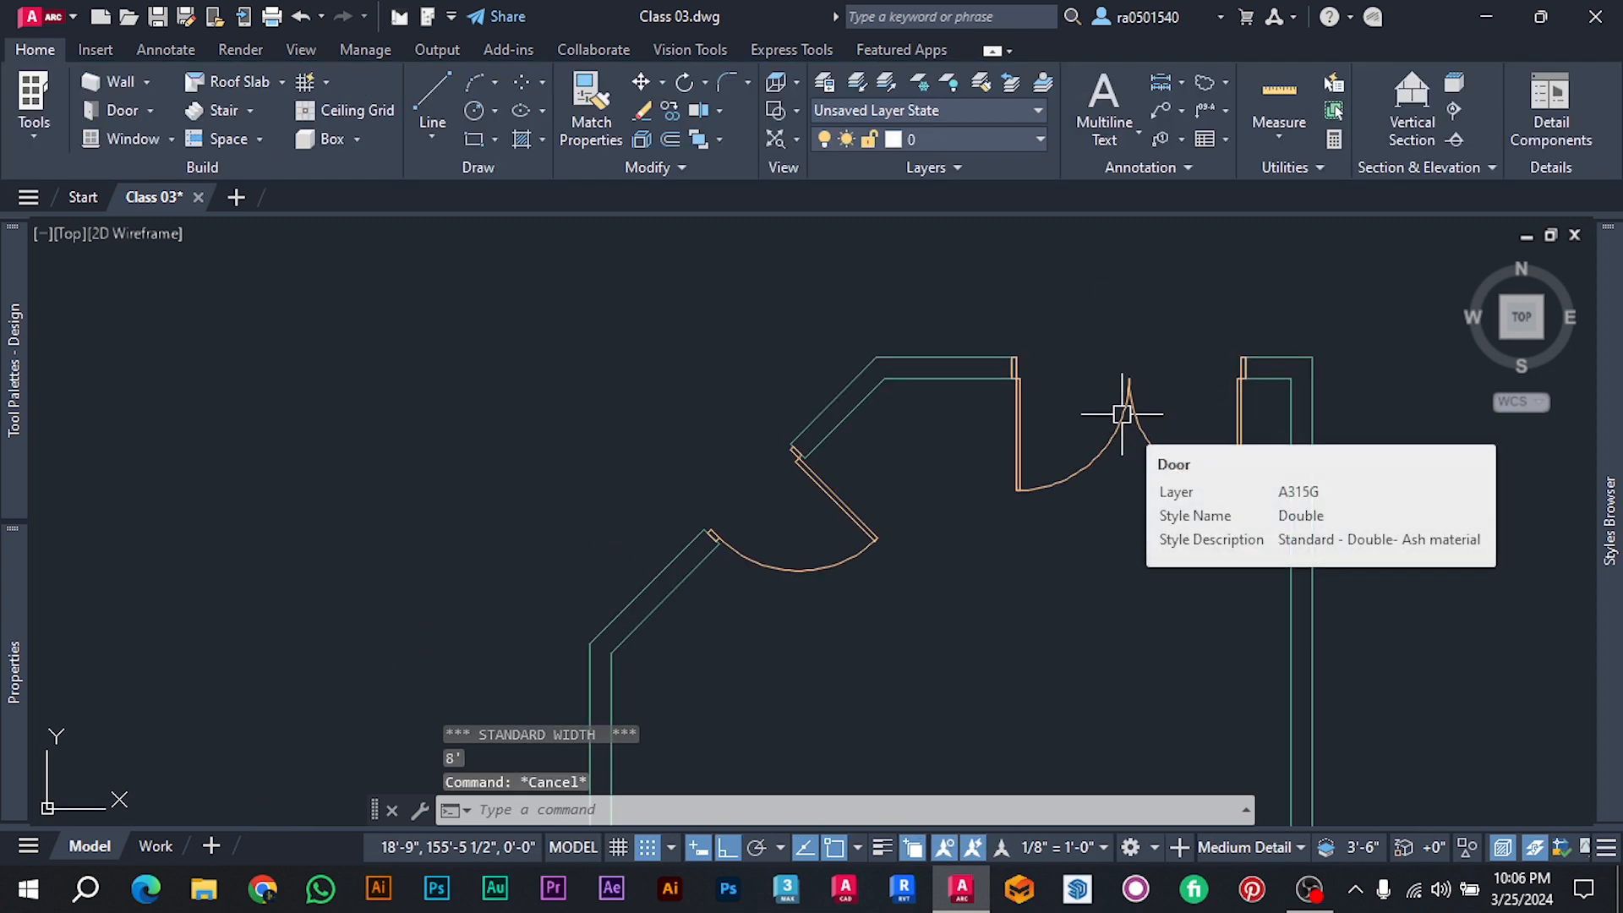
Flip the double door's swing to the outside of the building and back to the inside.
click(1080, 429)
click(1089, 499)
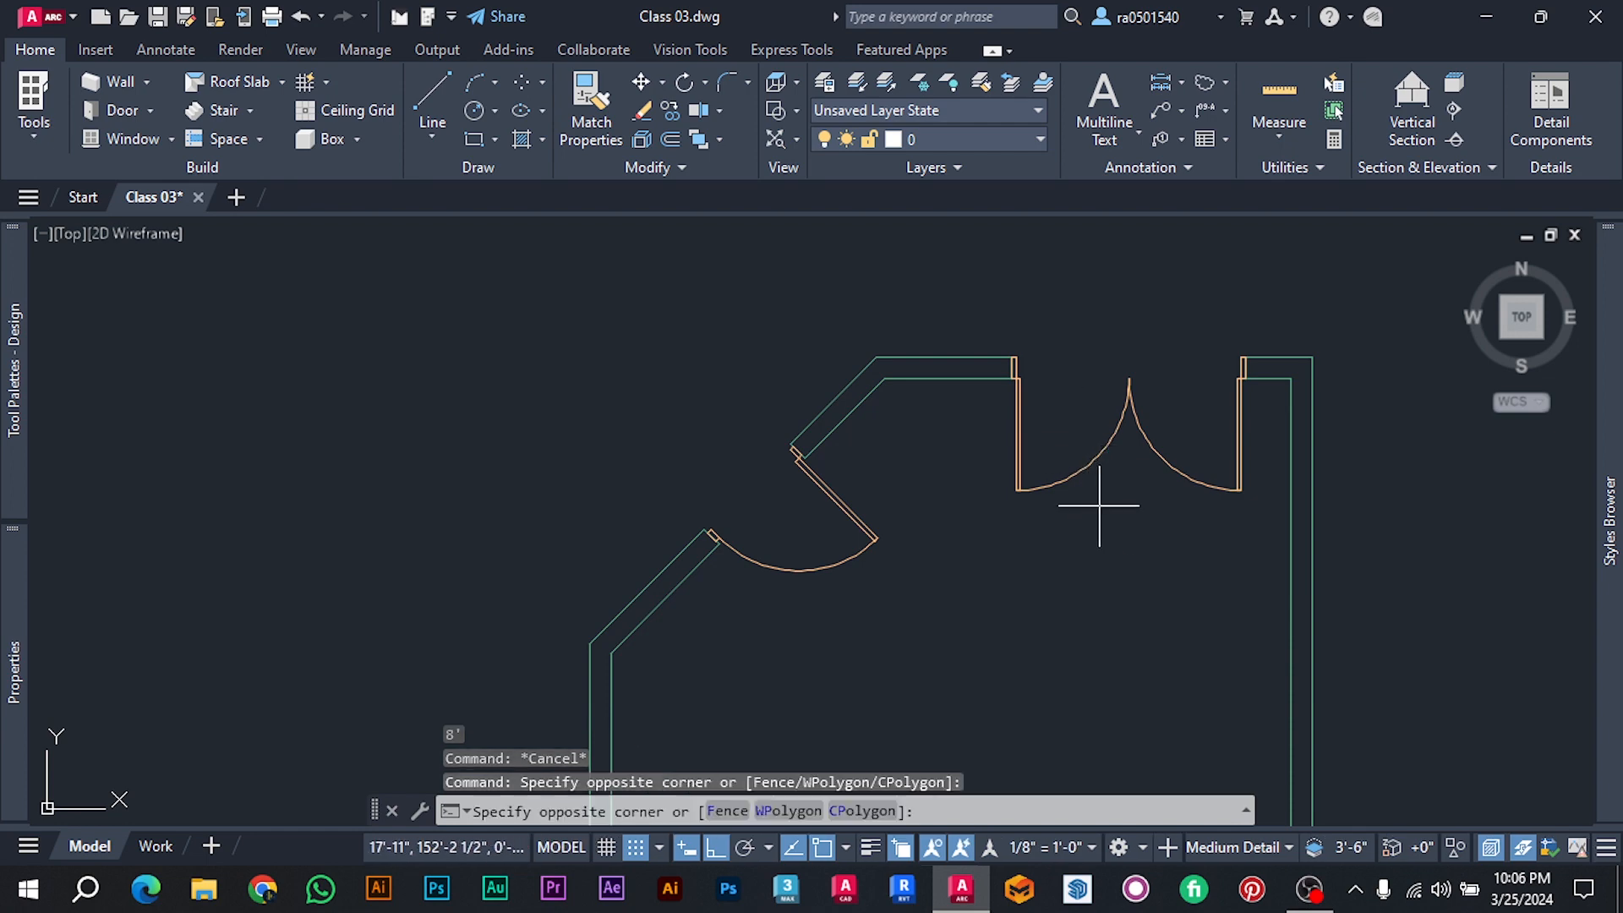
click(1098, 507)
click(1046, 449)
click(1130, 411)
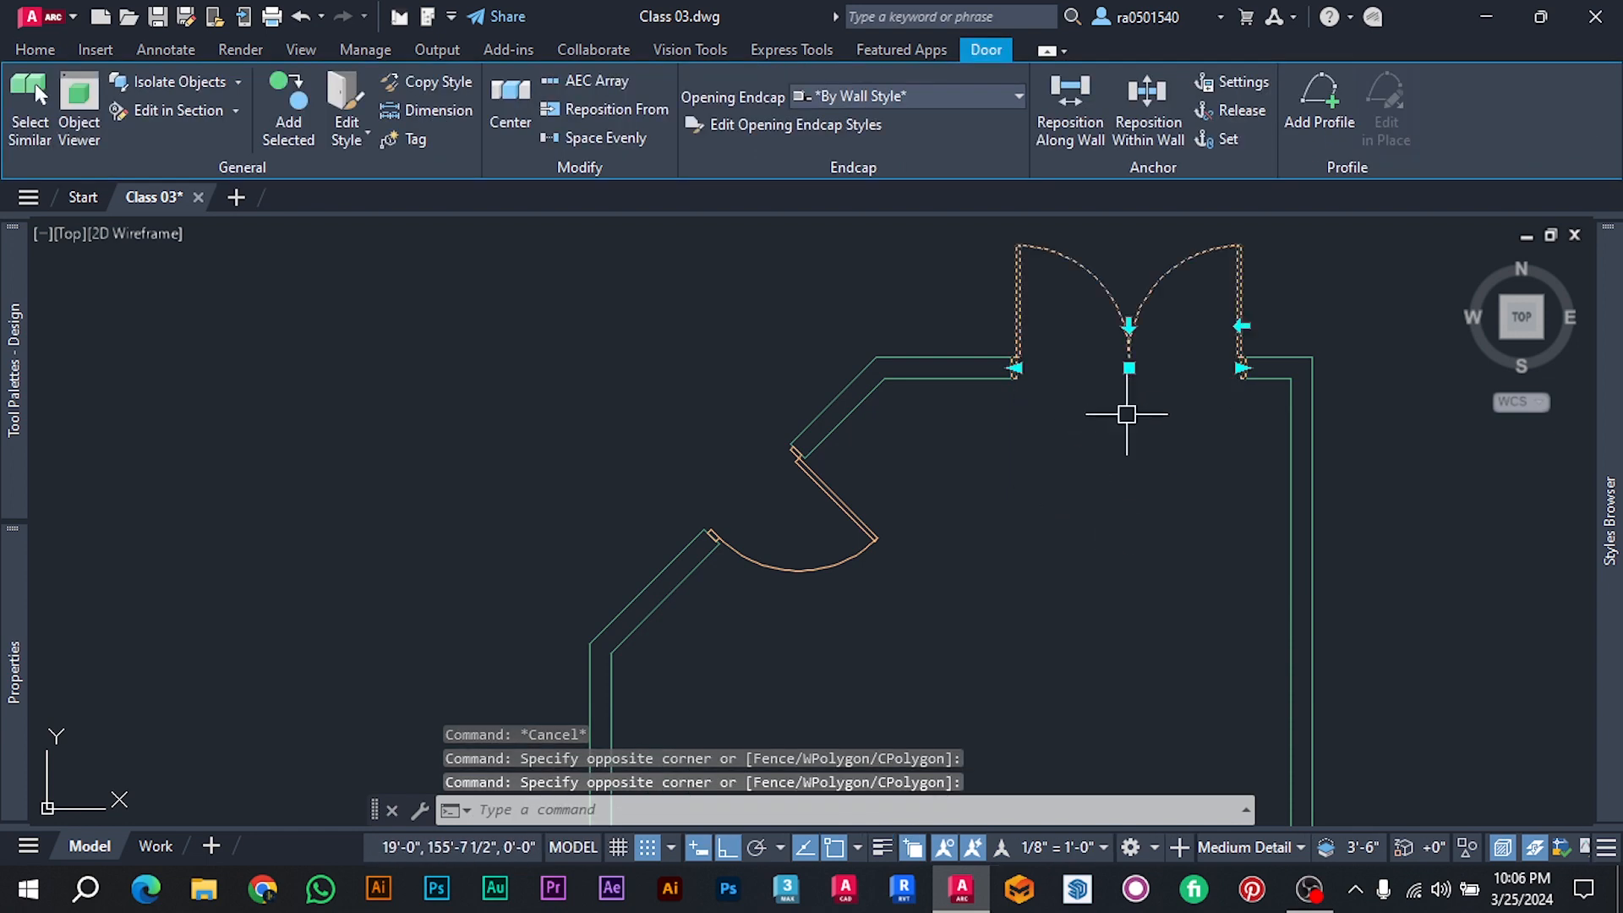
click(1128, 328)
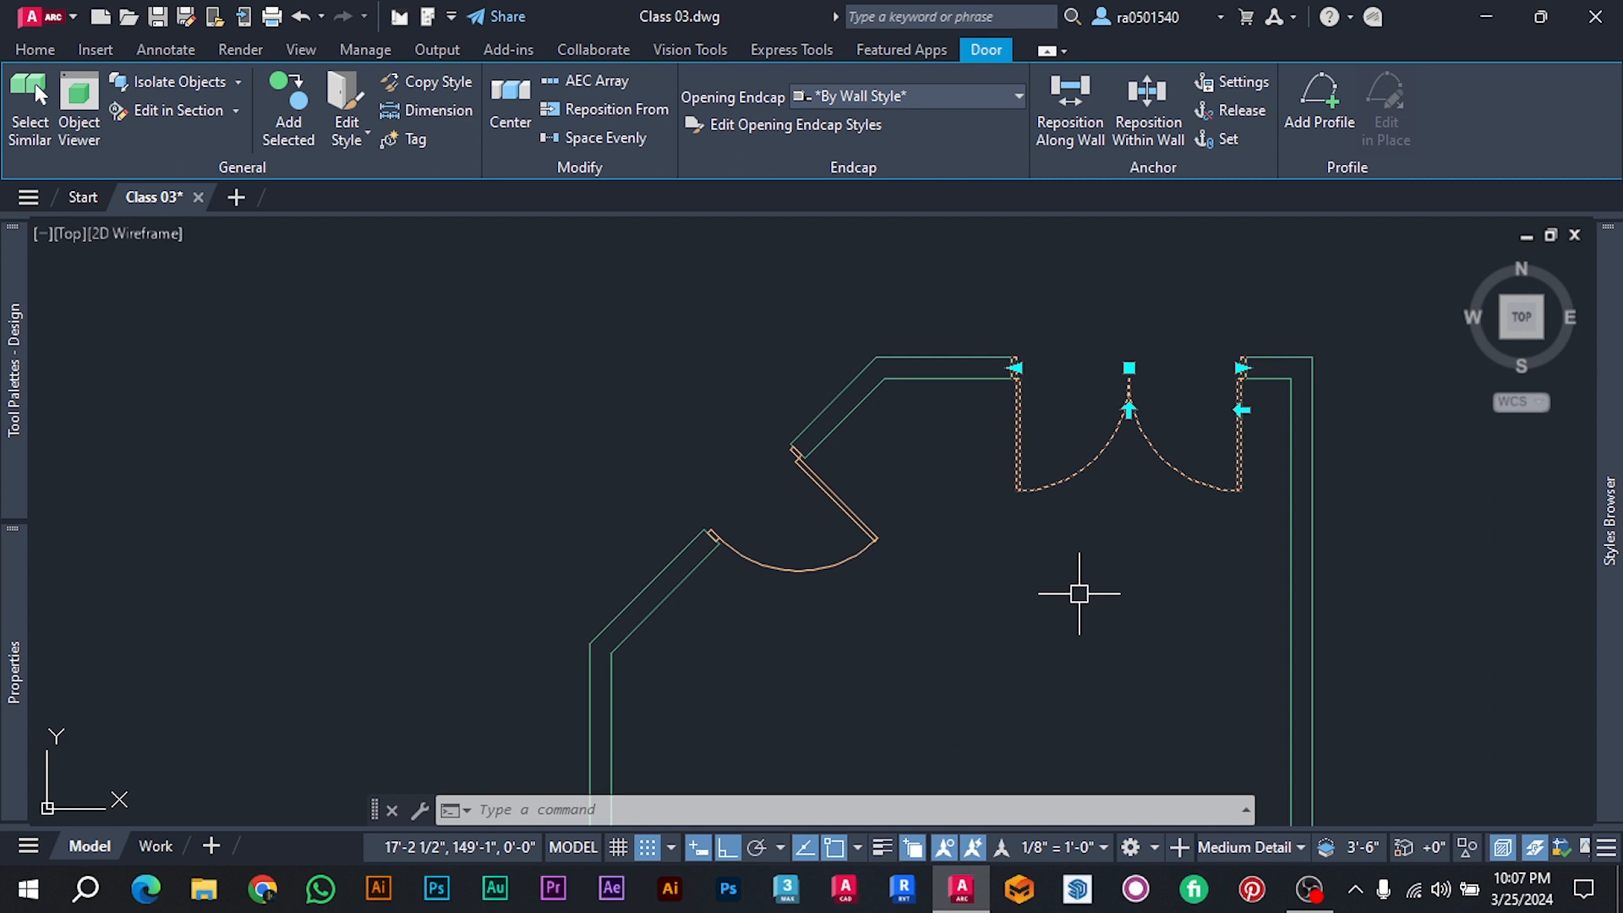
key(Escape)
Insert a wall opening in the building's left vertical wall, below the diagonal wall.
mouse_move(1138, 362)
middle_down()
mouse_move(1089, 345)
mouse_move(1107, 313)
middle_up()
scroll(759, 489, down, 1)
middle_drag(750, 493, 751, 462)
scroll(748, 470, up, 1)
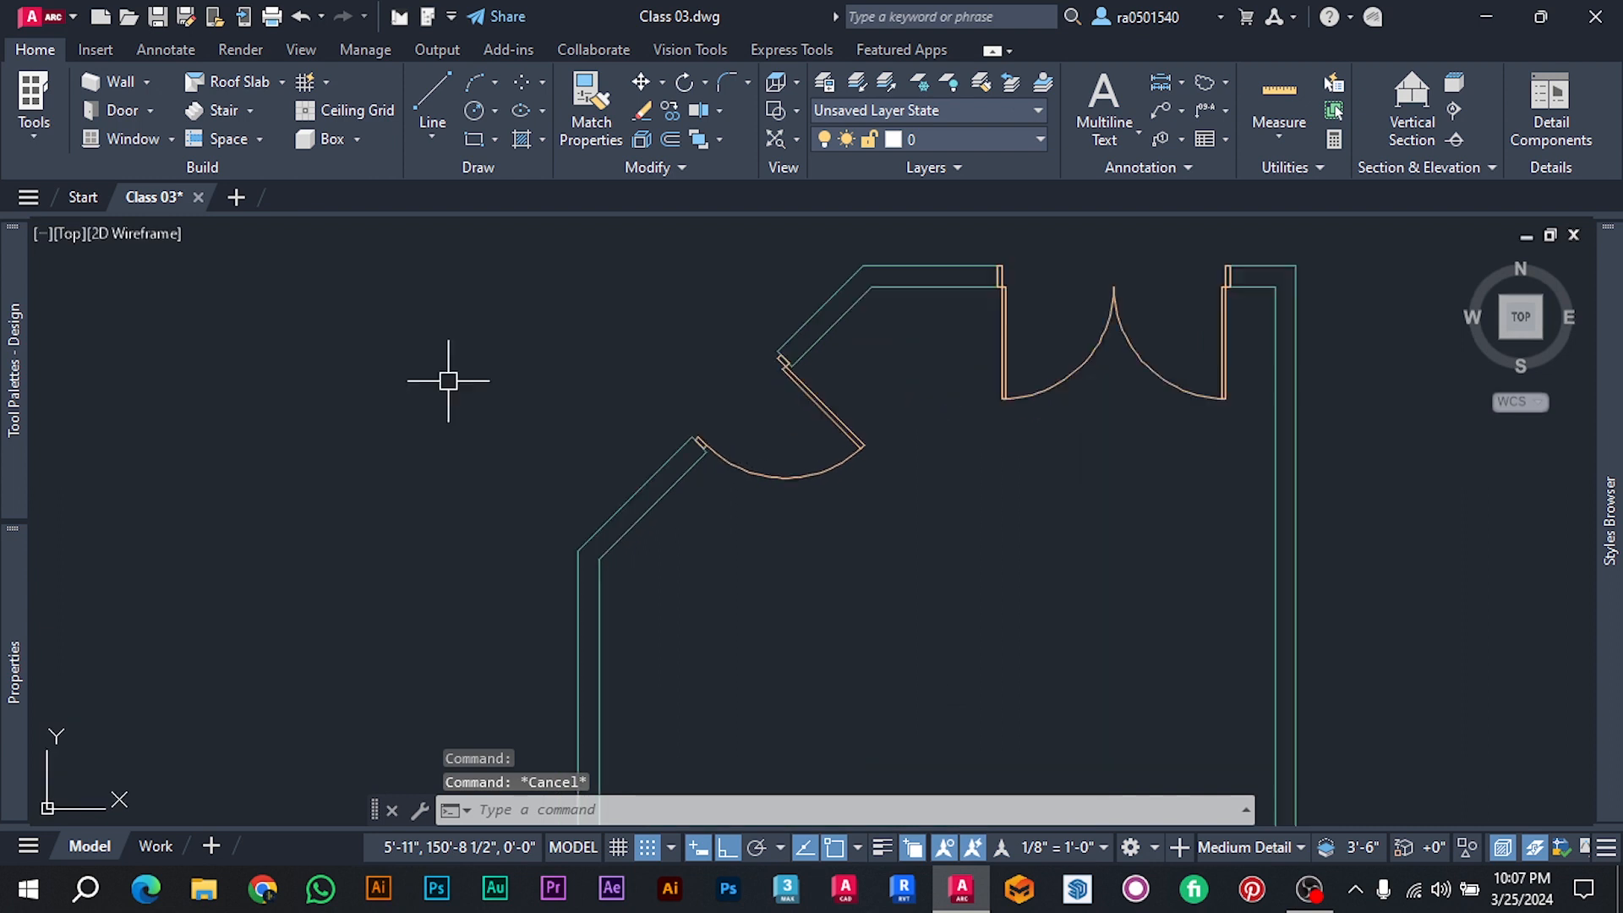
click(155, 111)
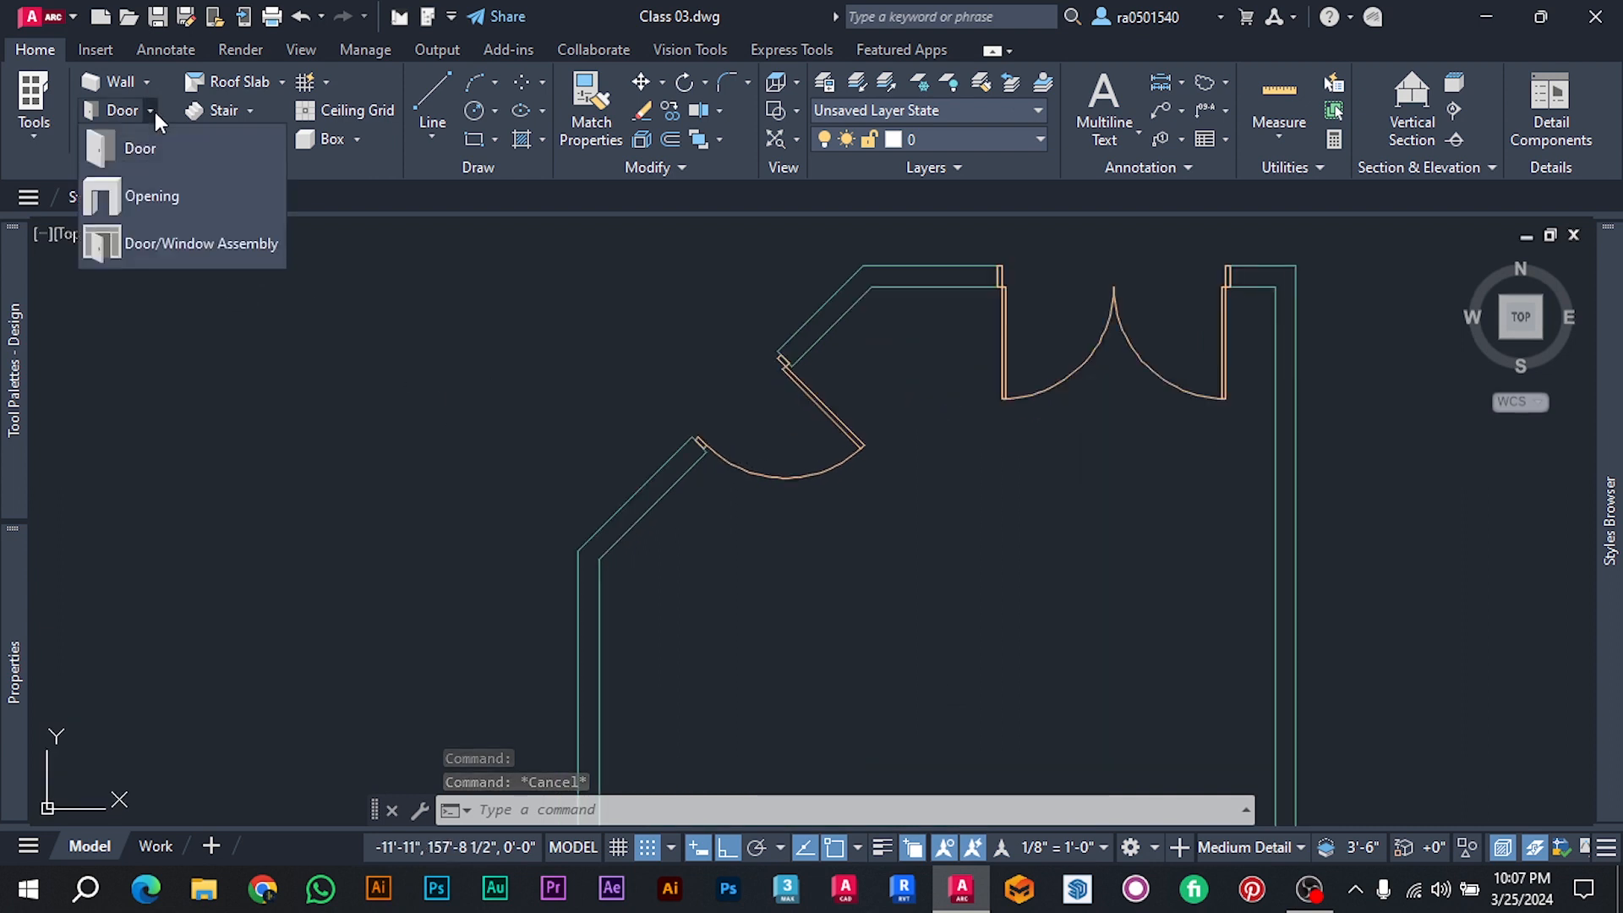
click(146, 197)
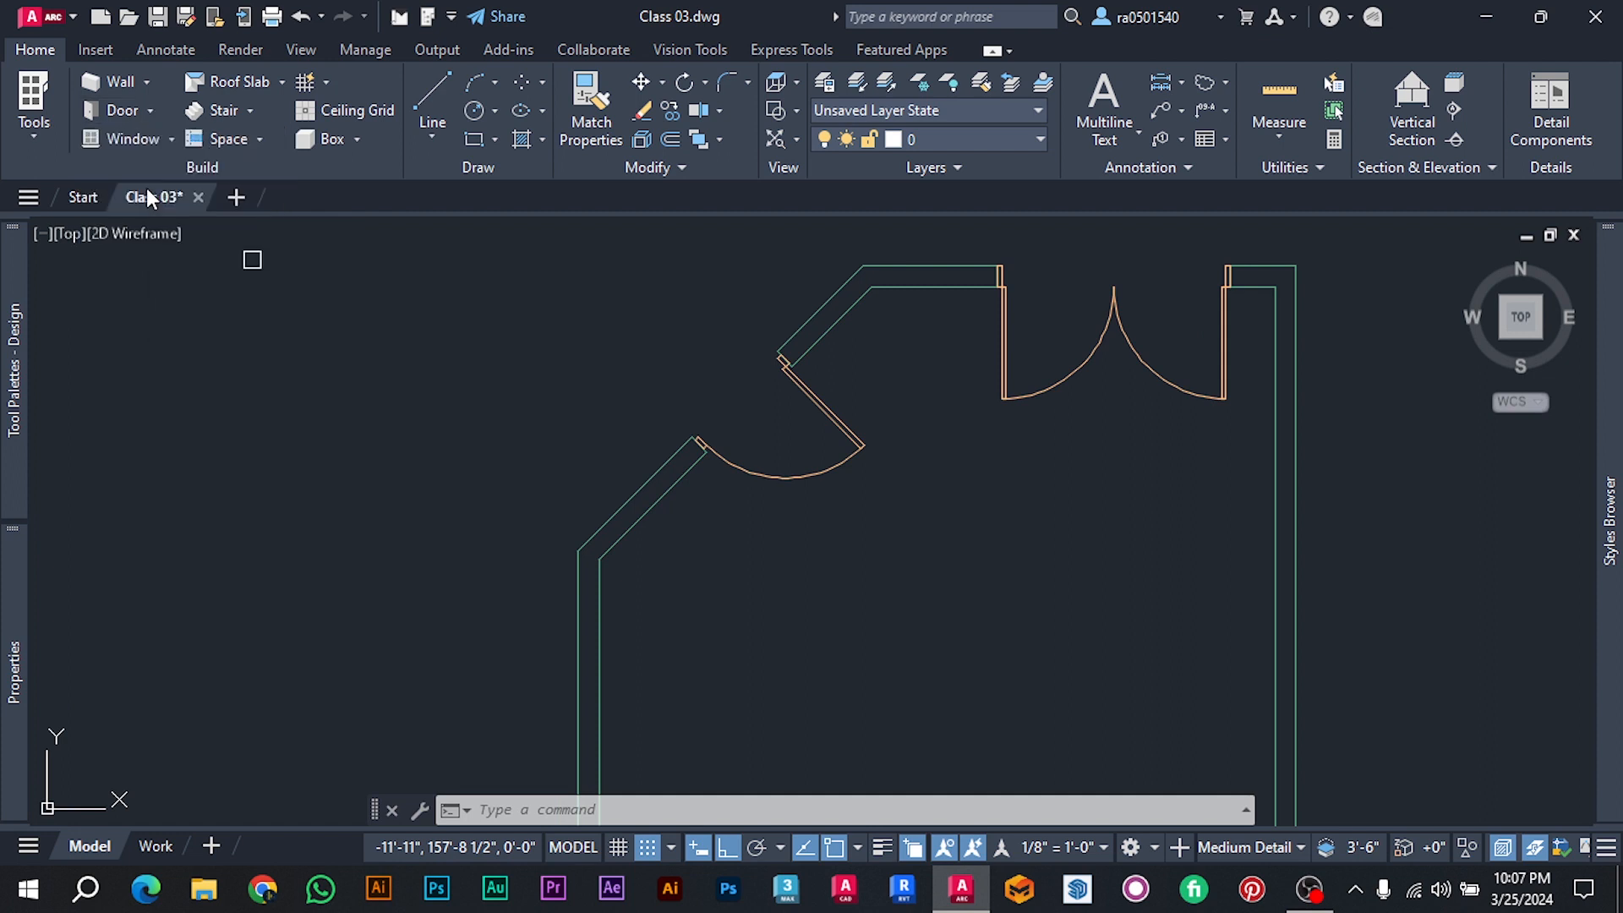
middle_drag(489, 434, 623, 242)
scroll(623, 242, down, 1)
scroll(688, 446, up, 3)
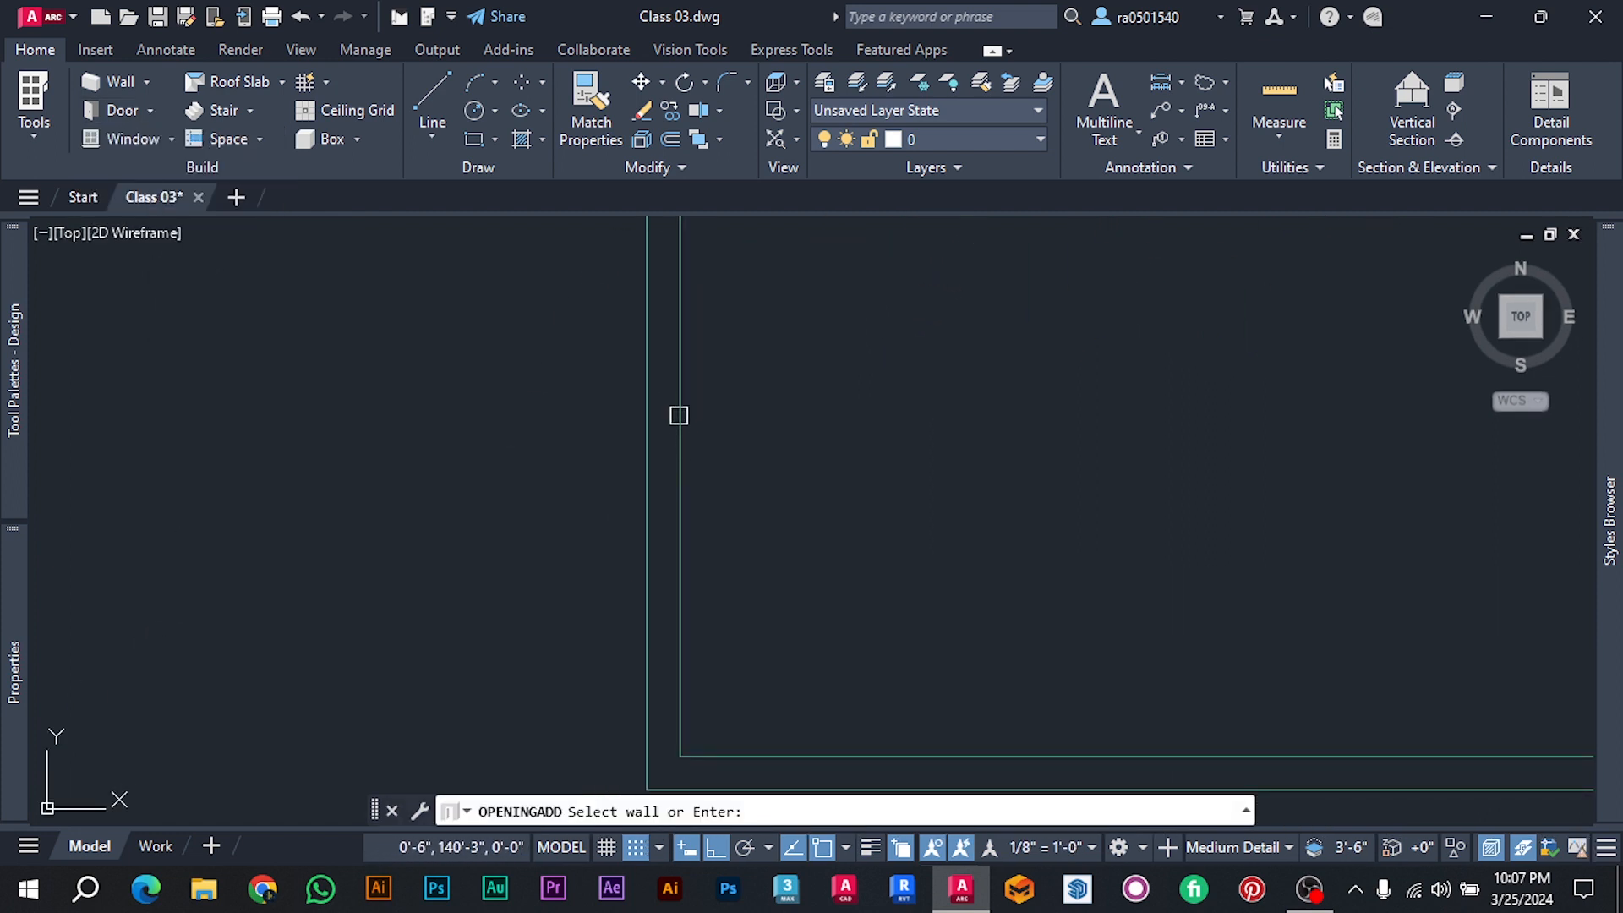
click(677, 417)
click(666, 419)
scroll(682, 441, up, 2)
key(Escape)
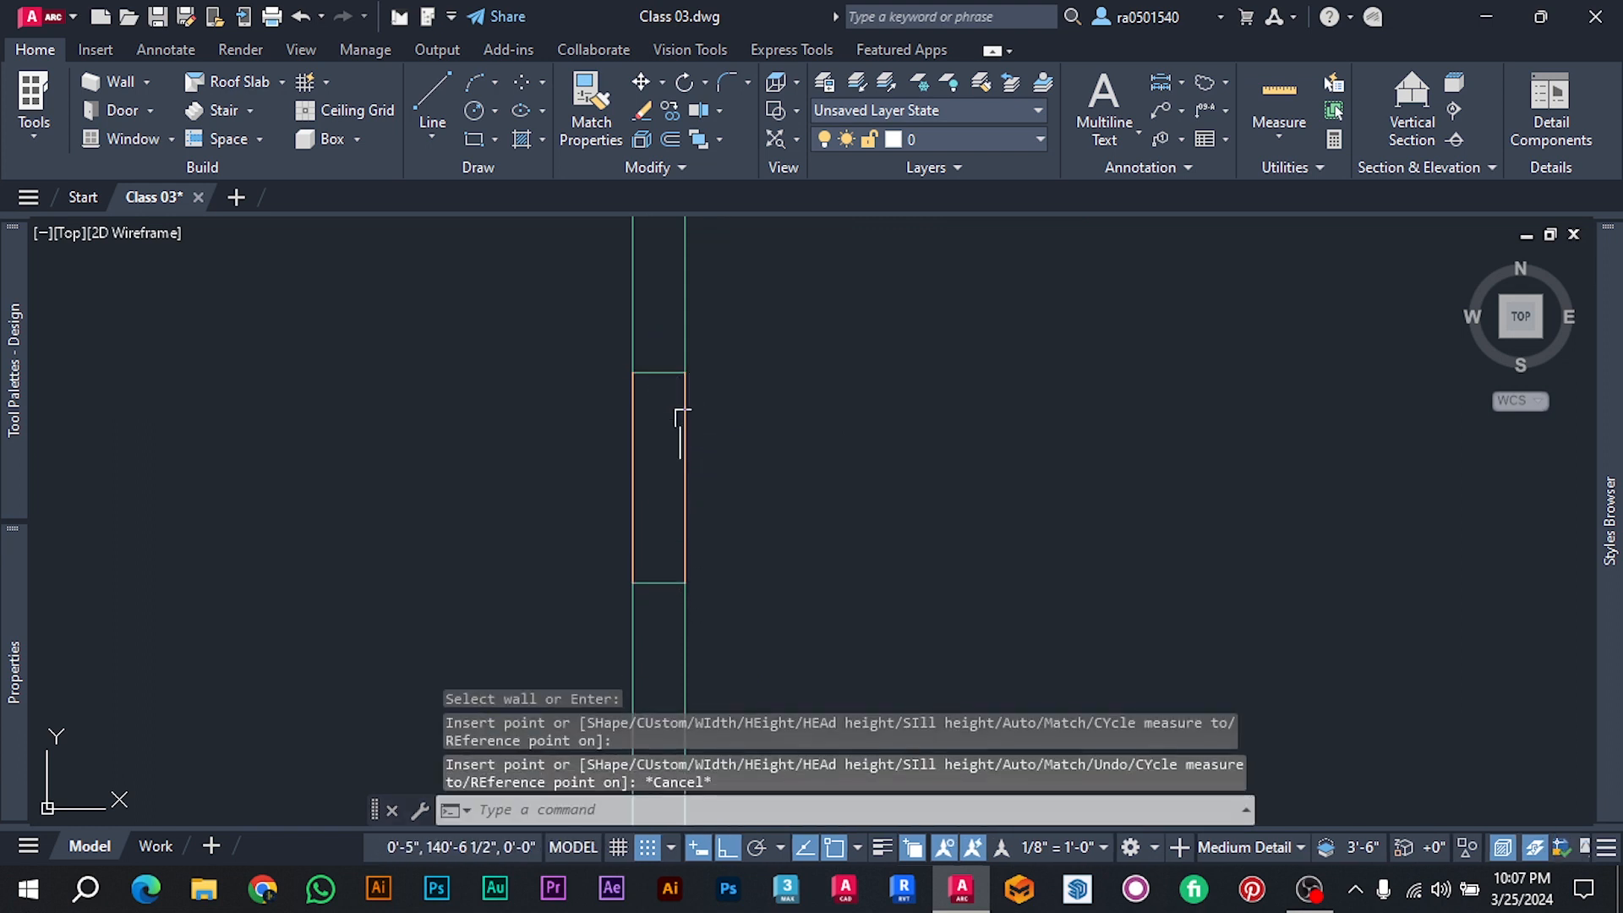
Stretch the opening in the left wall upward to a width of 4'.
click(683, 417)
scroll(770, 430, down, 2)
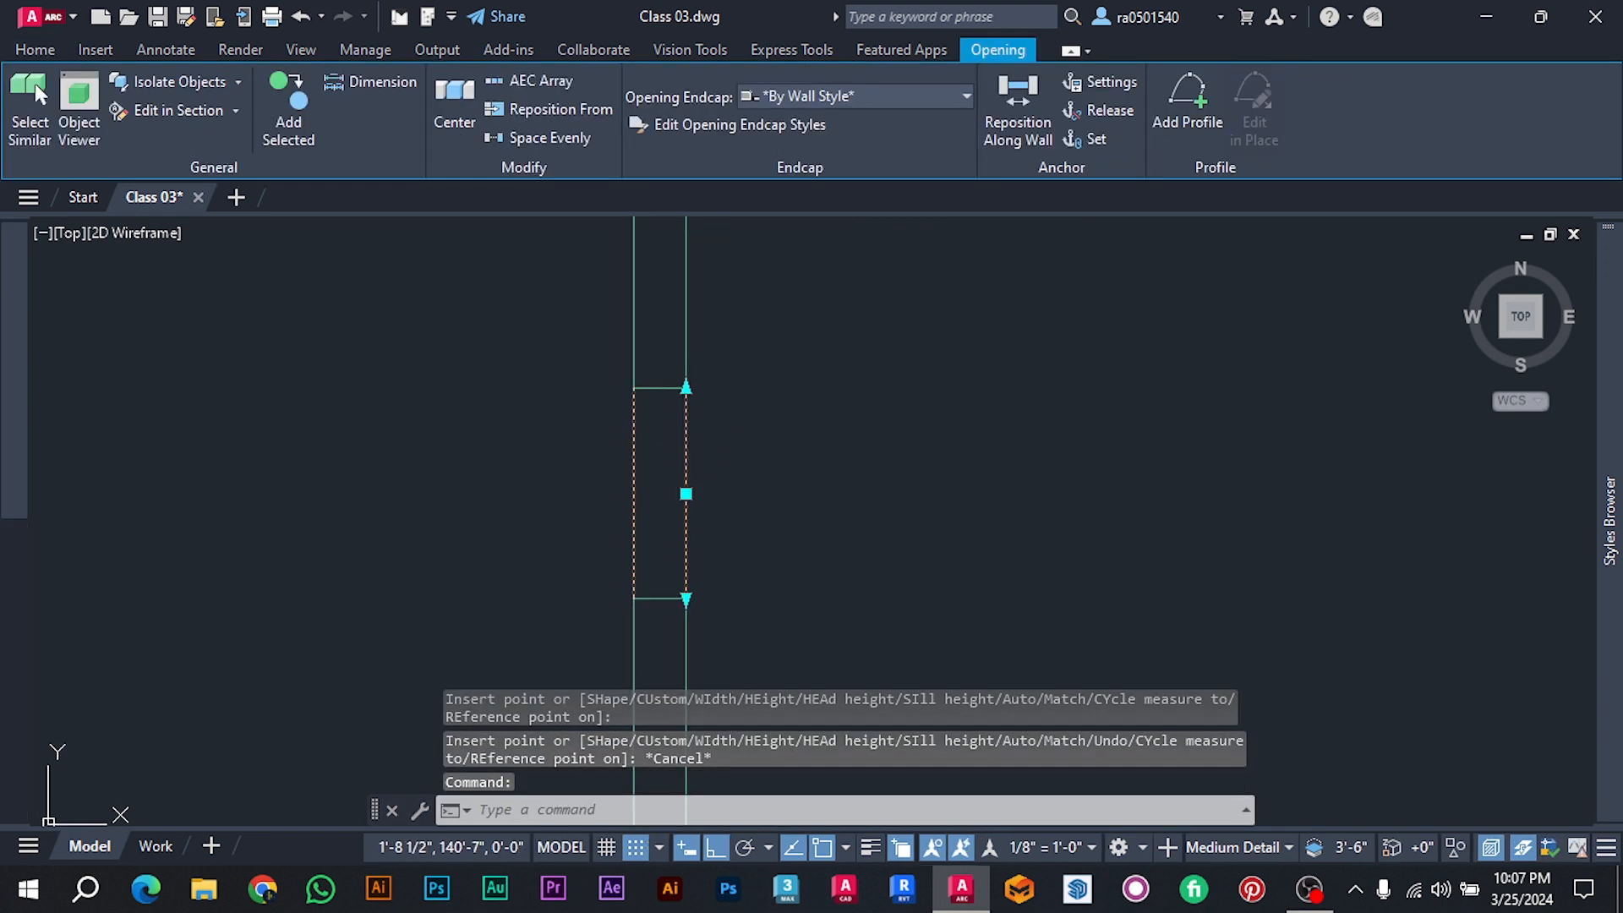
middle_drag(766, 419, 770, 442)
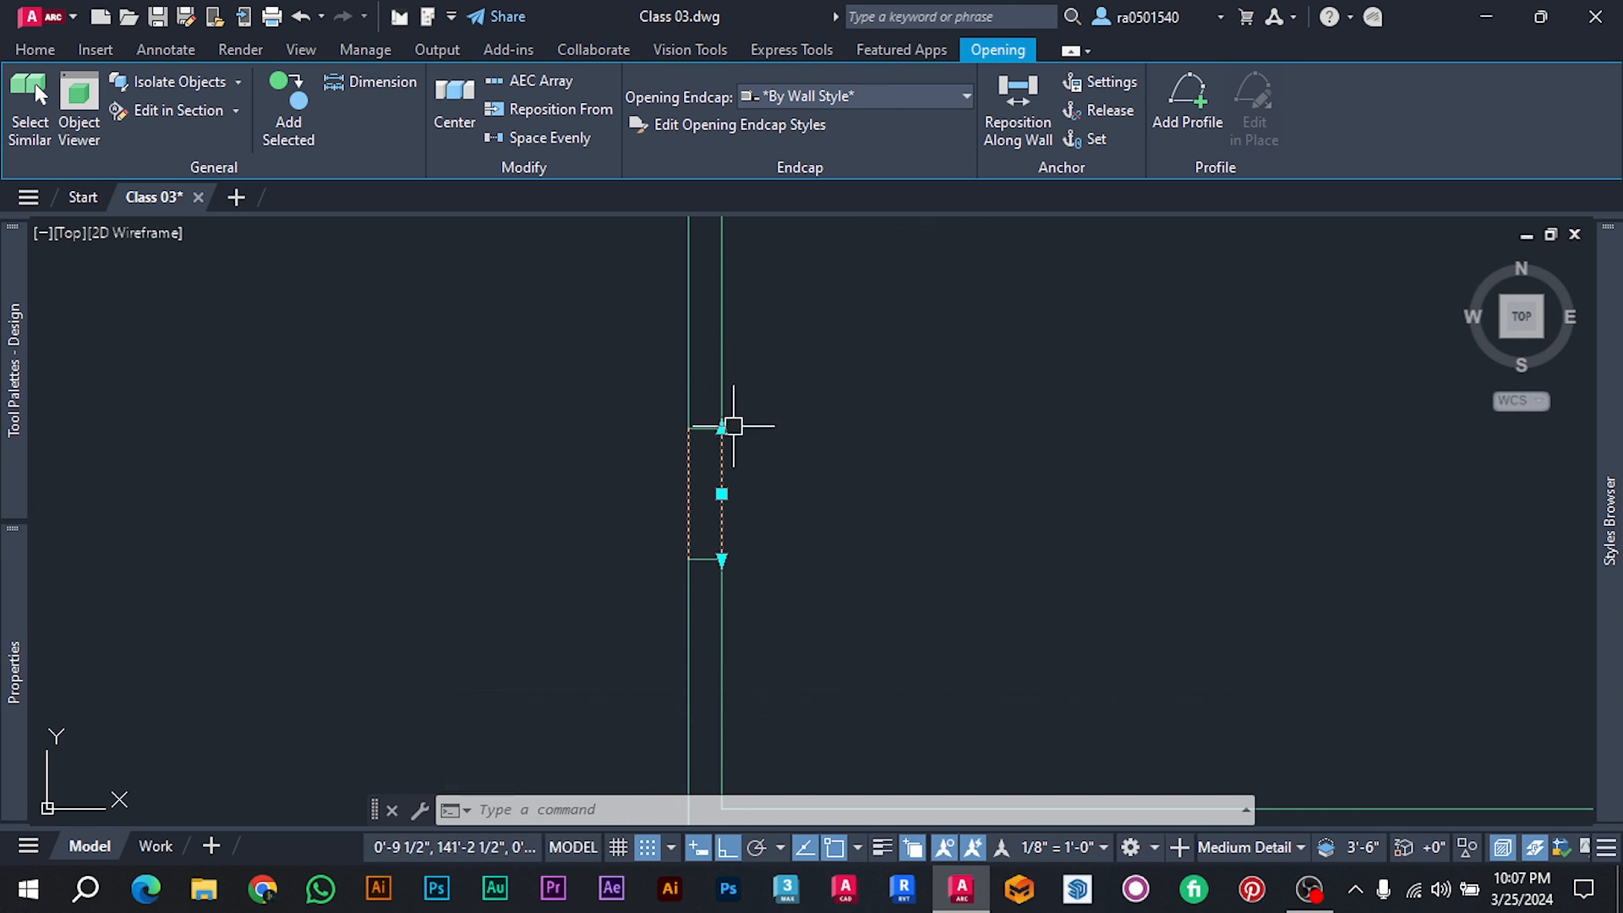
click(721, 429)
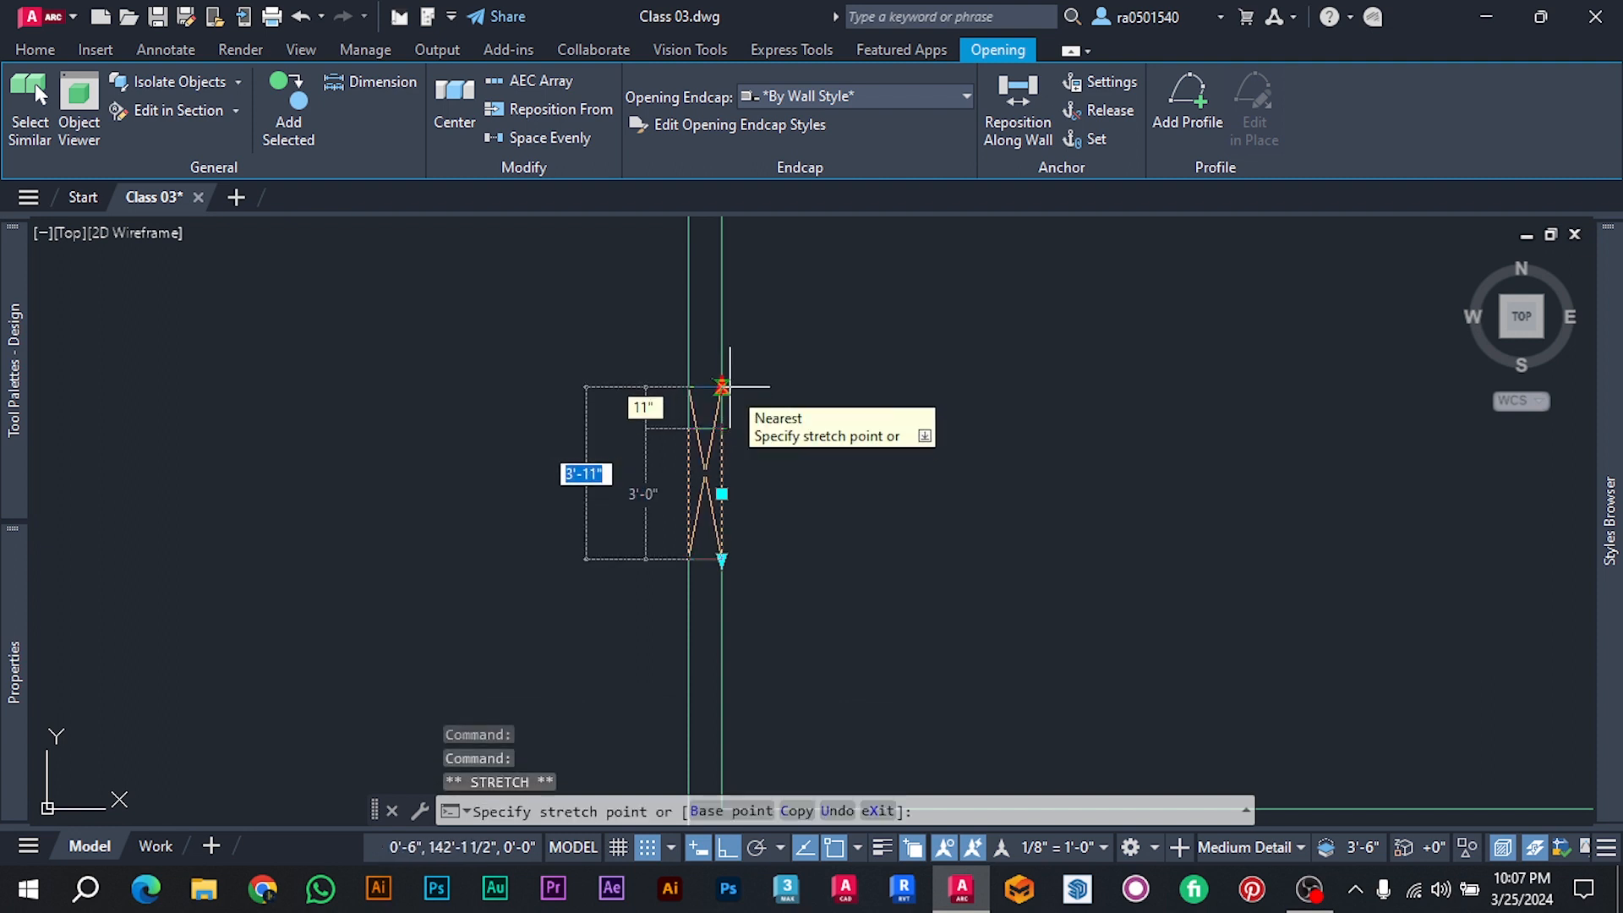
text(4')
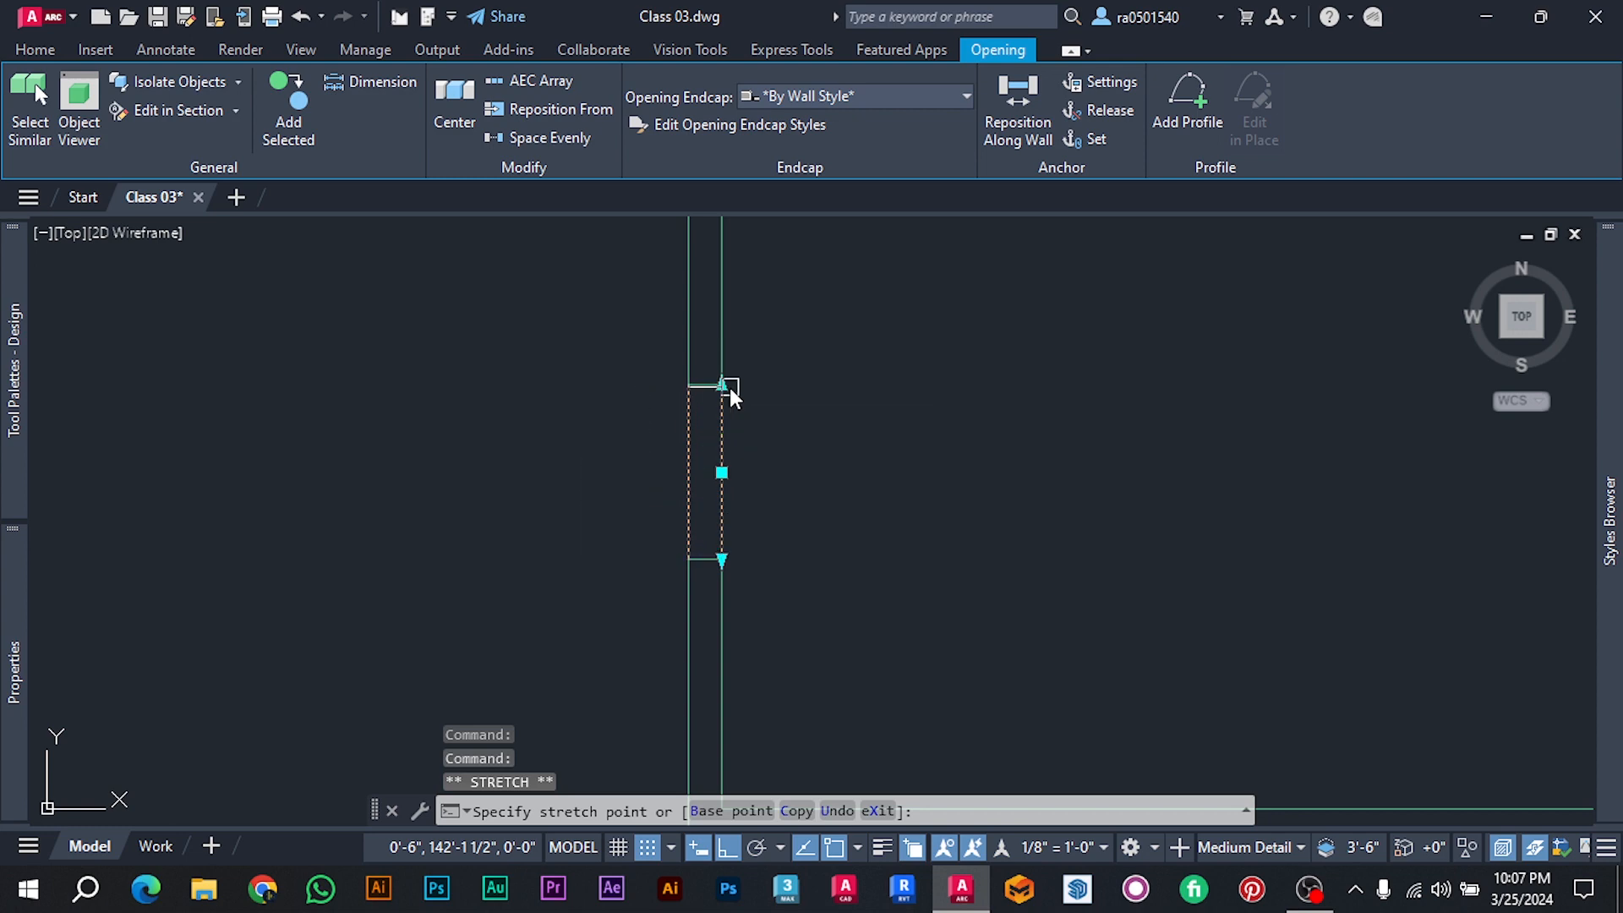
key(Return)
key(Escape)
scroll(714, 397, down, 4)
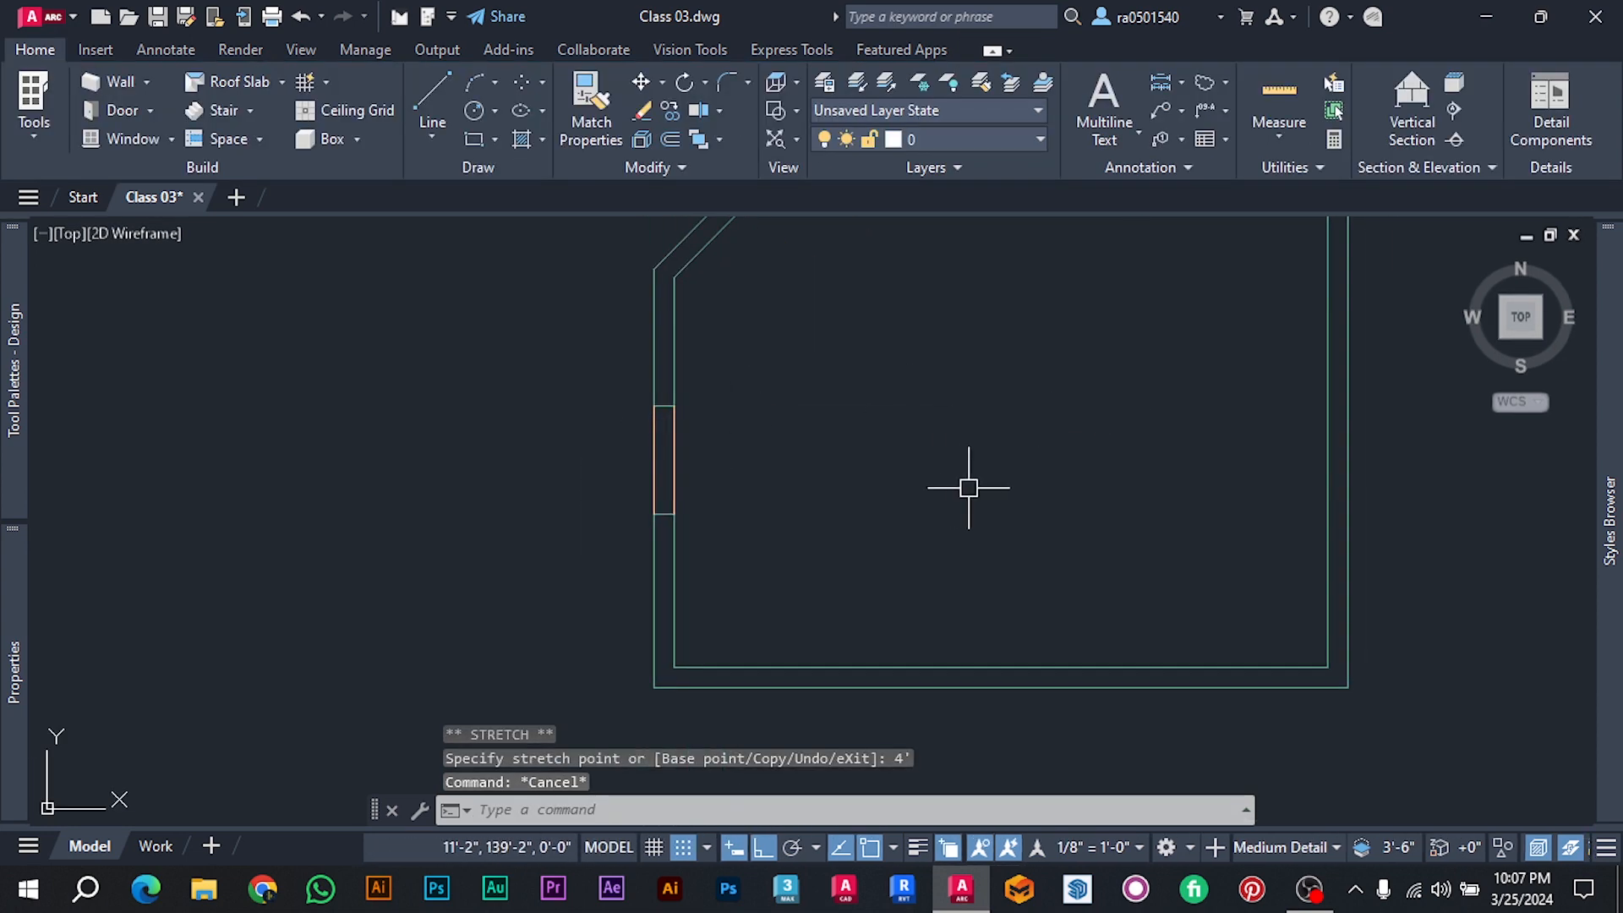
Examine the opening and both doors in 3D, starting from the SW Isometric view and orbiting around the building.
click(1503, 335)
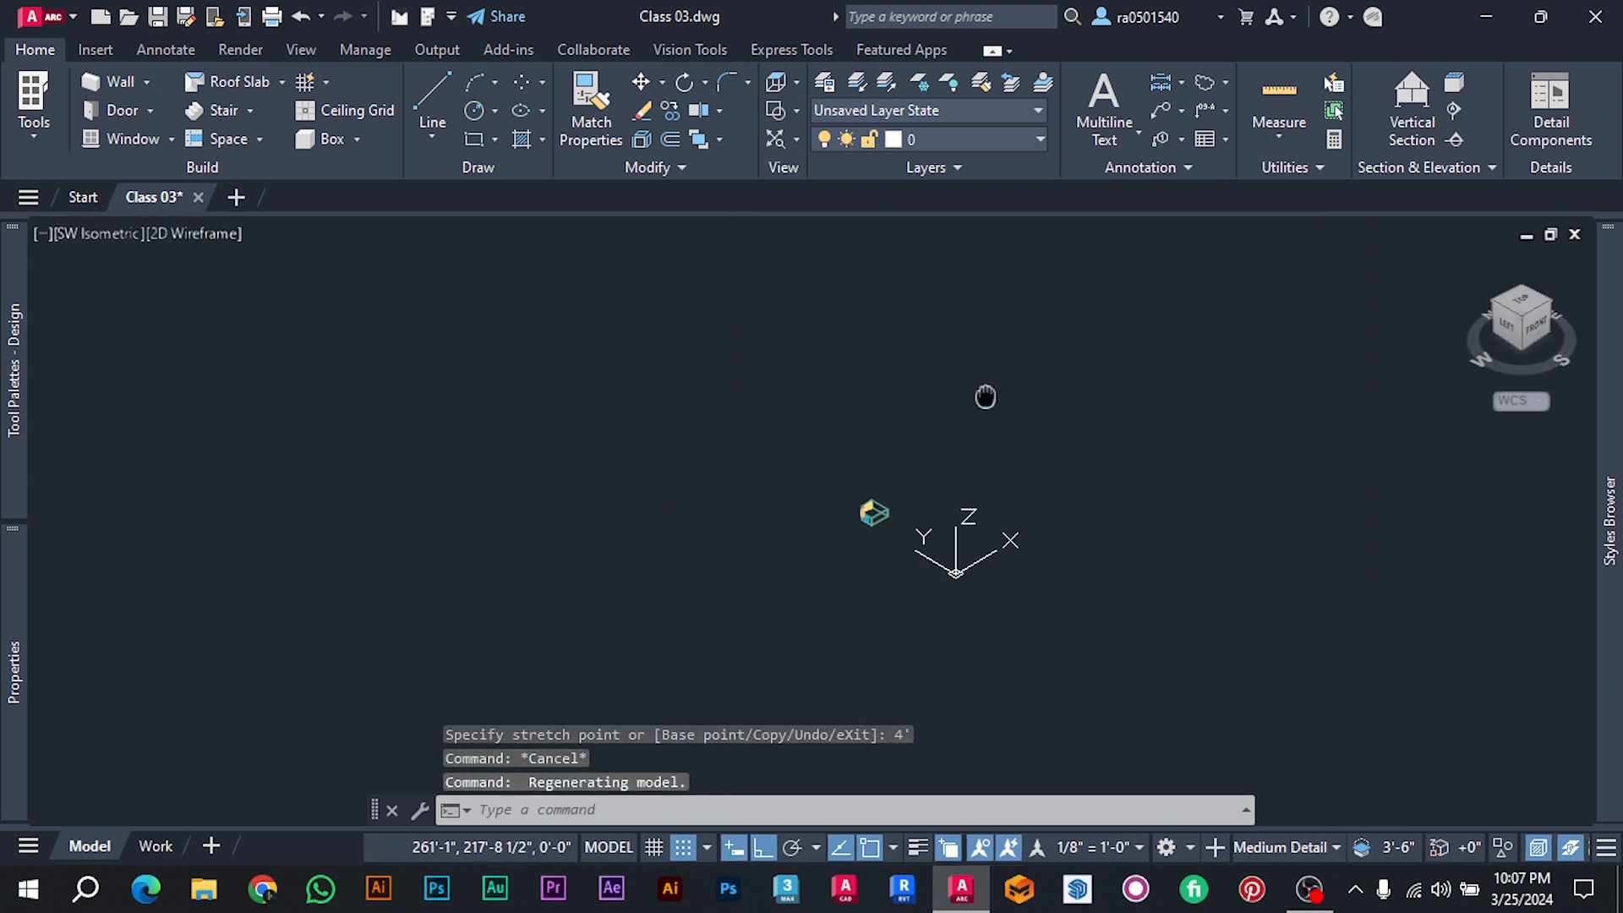
scroll(843, 554, up, 10)
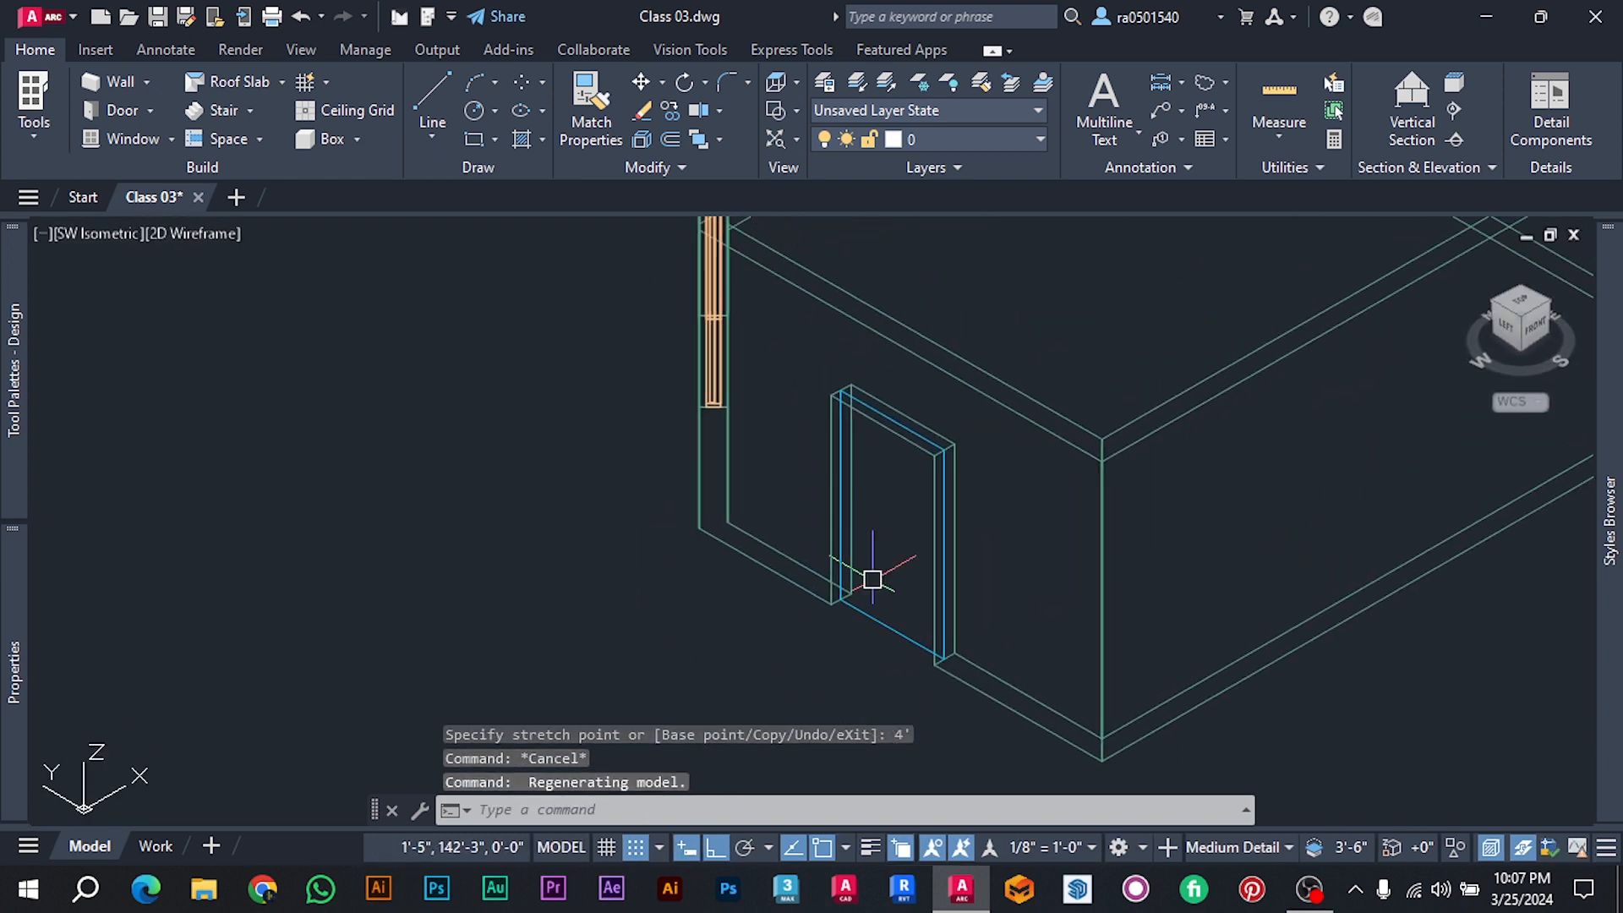
scroll(921, 509, down, 5)
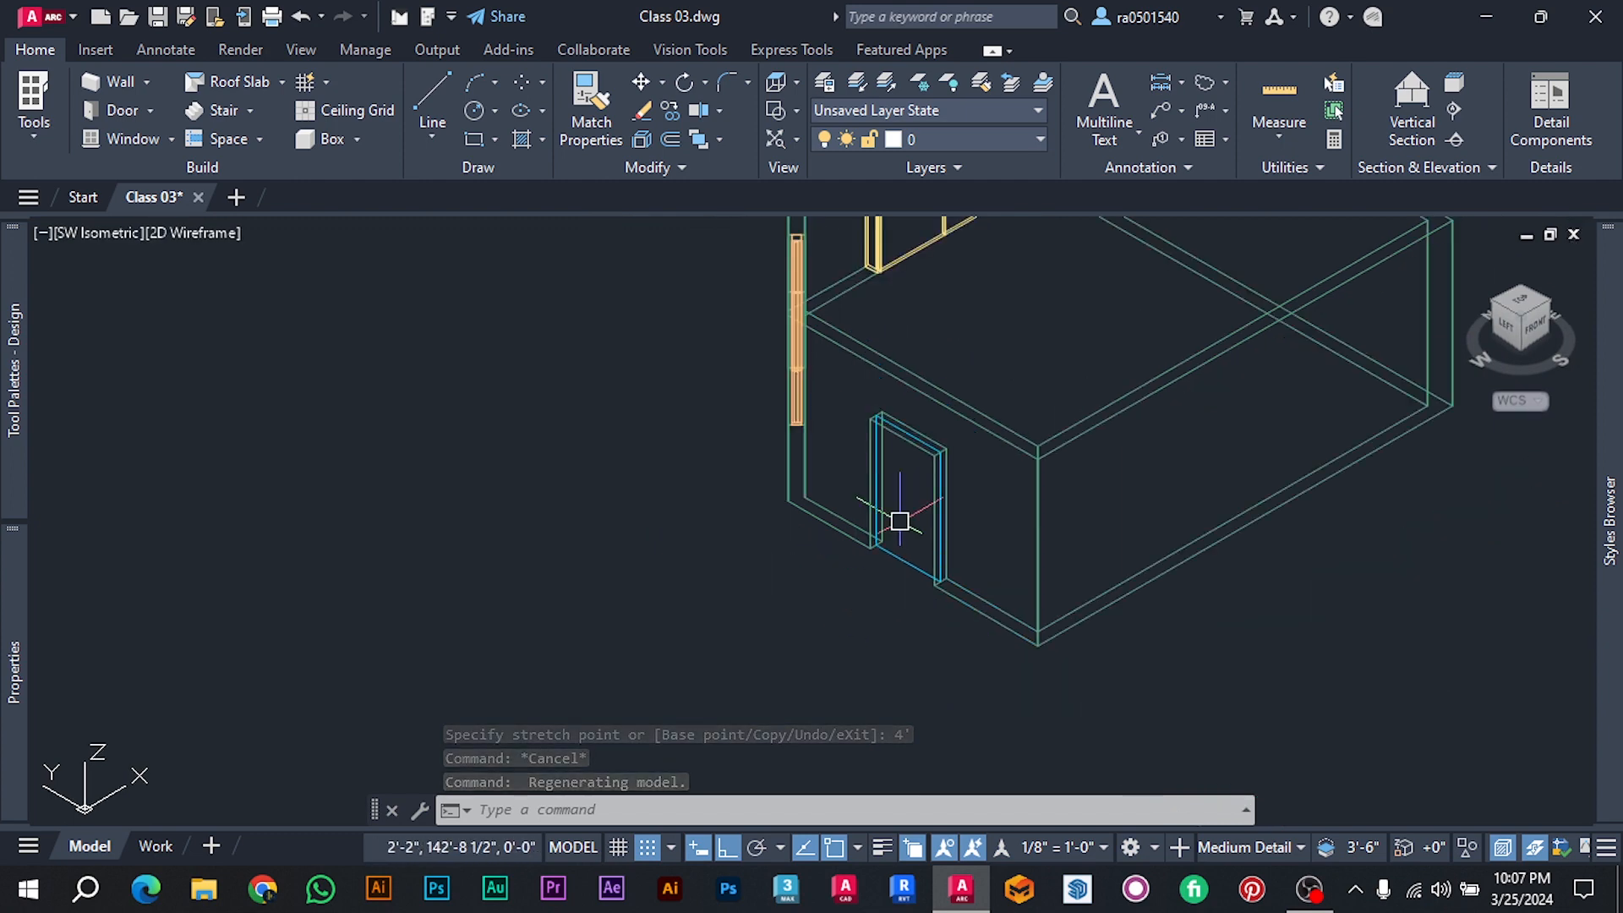
shift+middle_drag(795, 555, 973, 558)
scroll(710, 496, up, 6)
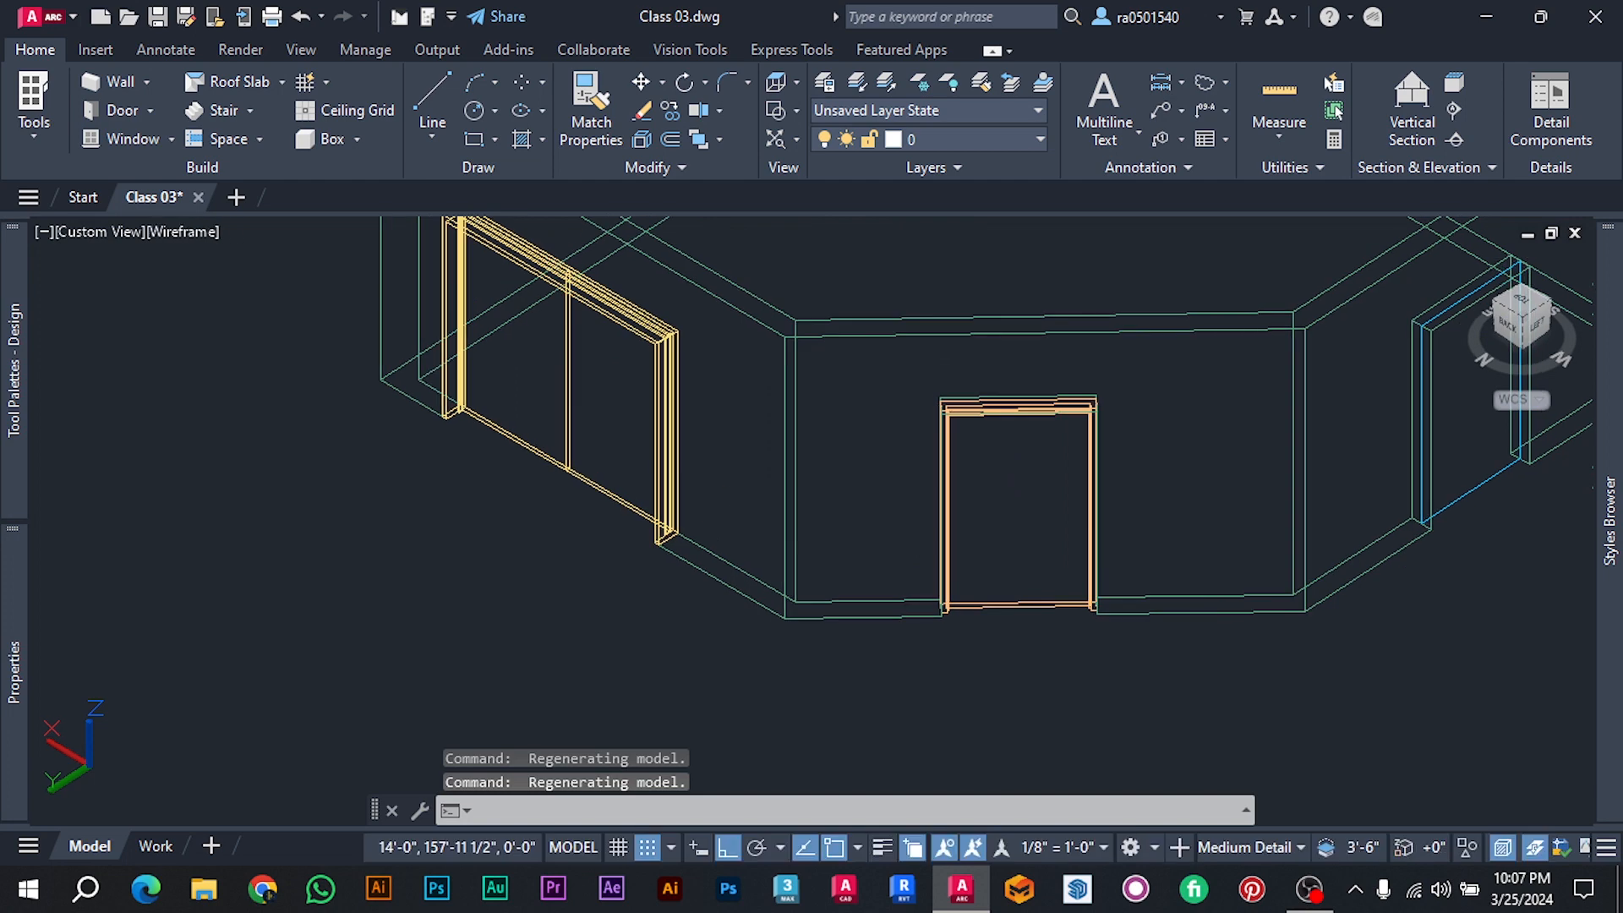
scroll(1000, 479, down, 5)
shift+middle_drag(997, 519, 710, 546)
scroll(1036, 569, up, 8)
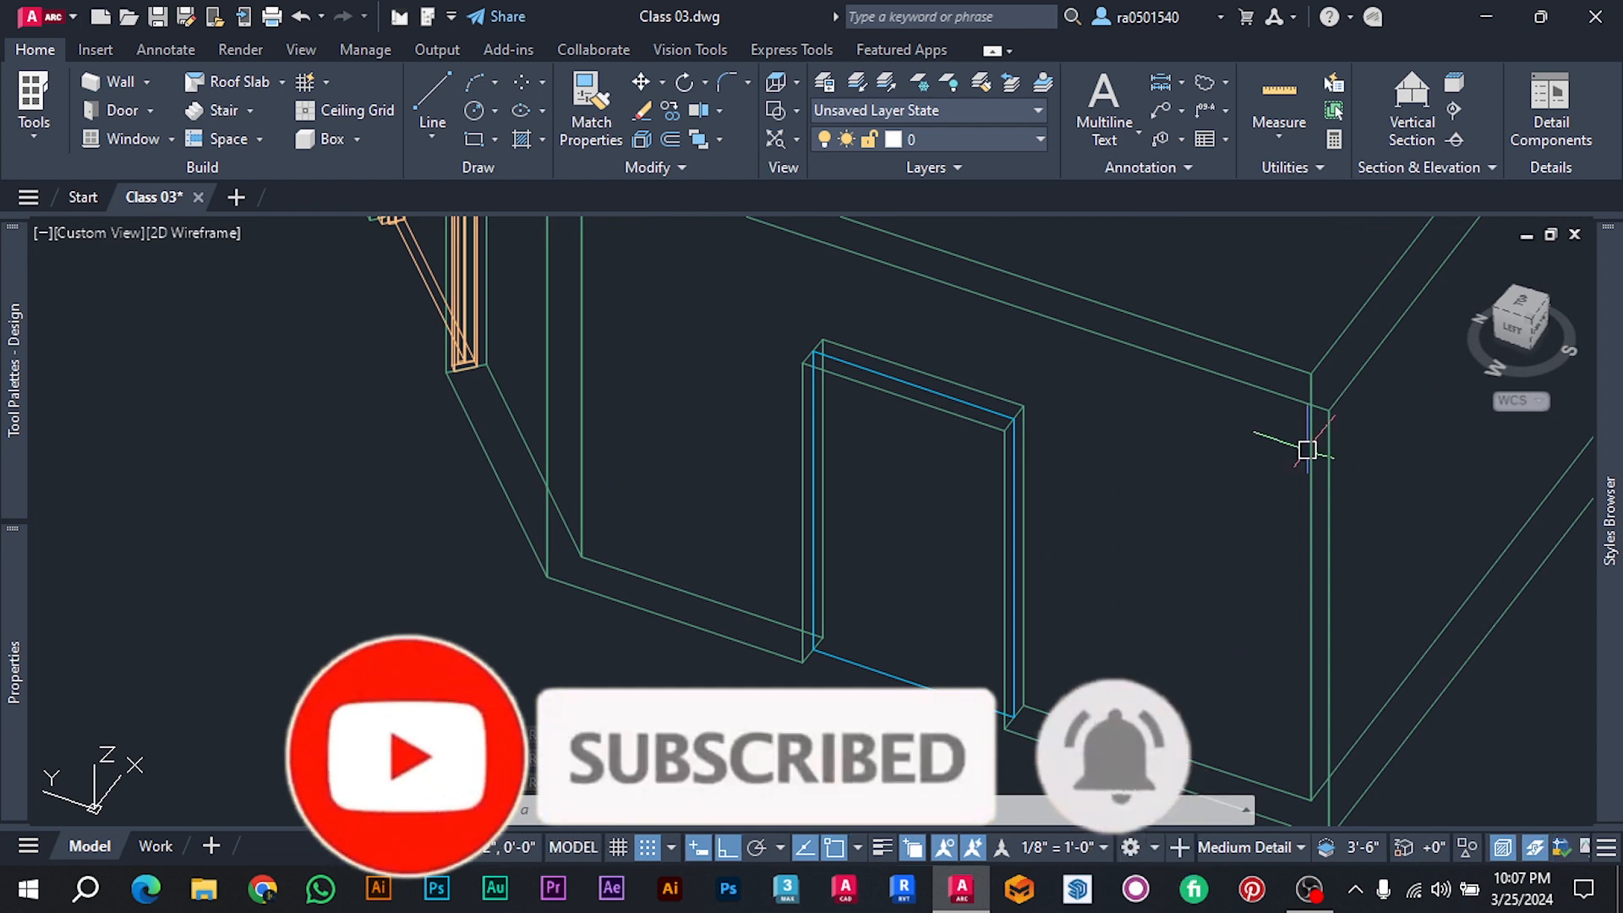
Return to the Top view of the floor plan and rotate it so north points up.
click(1509, 303)
click(1519, 302)
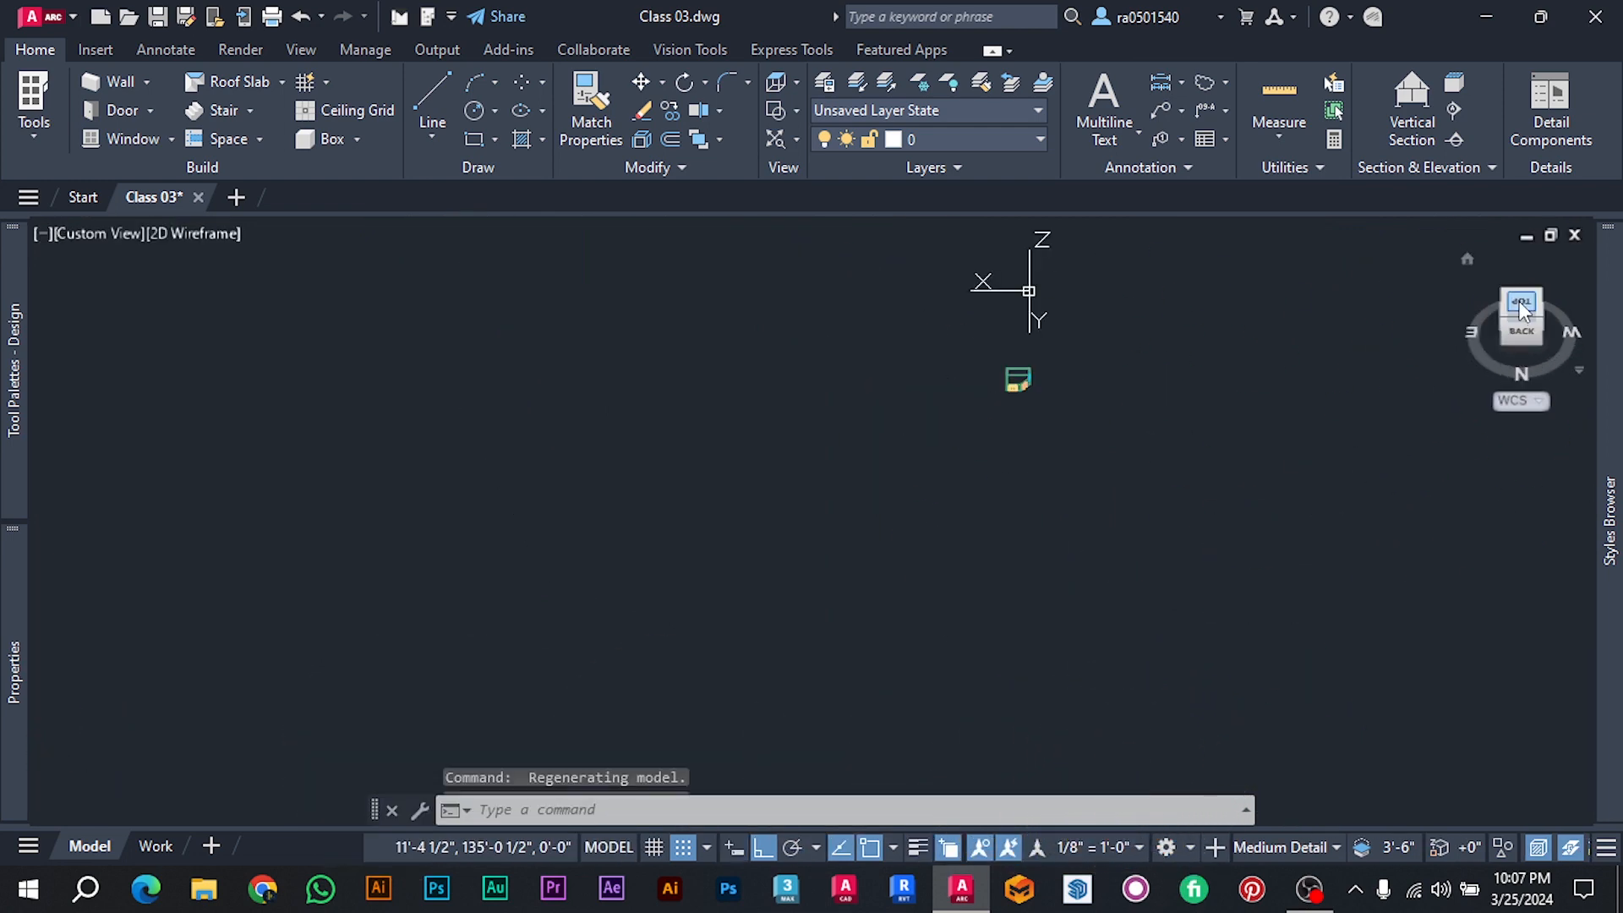
click(1573, 281)
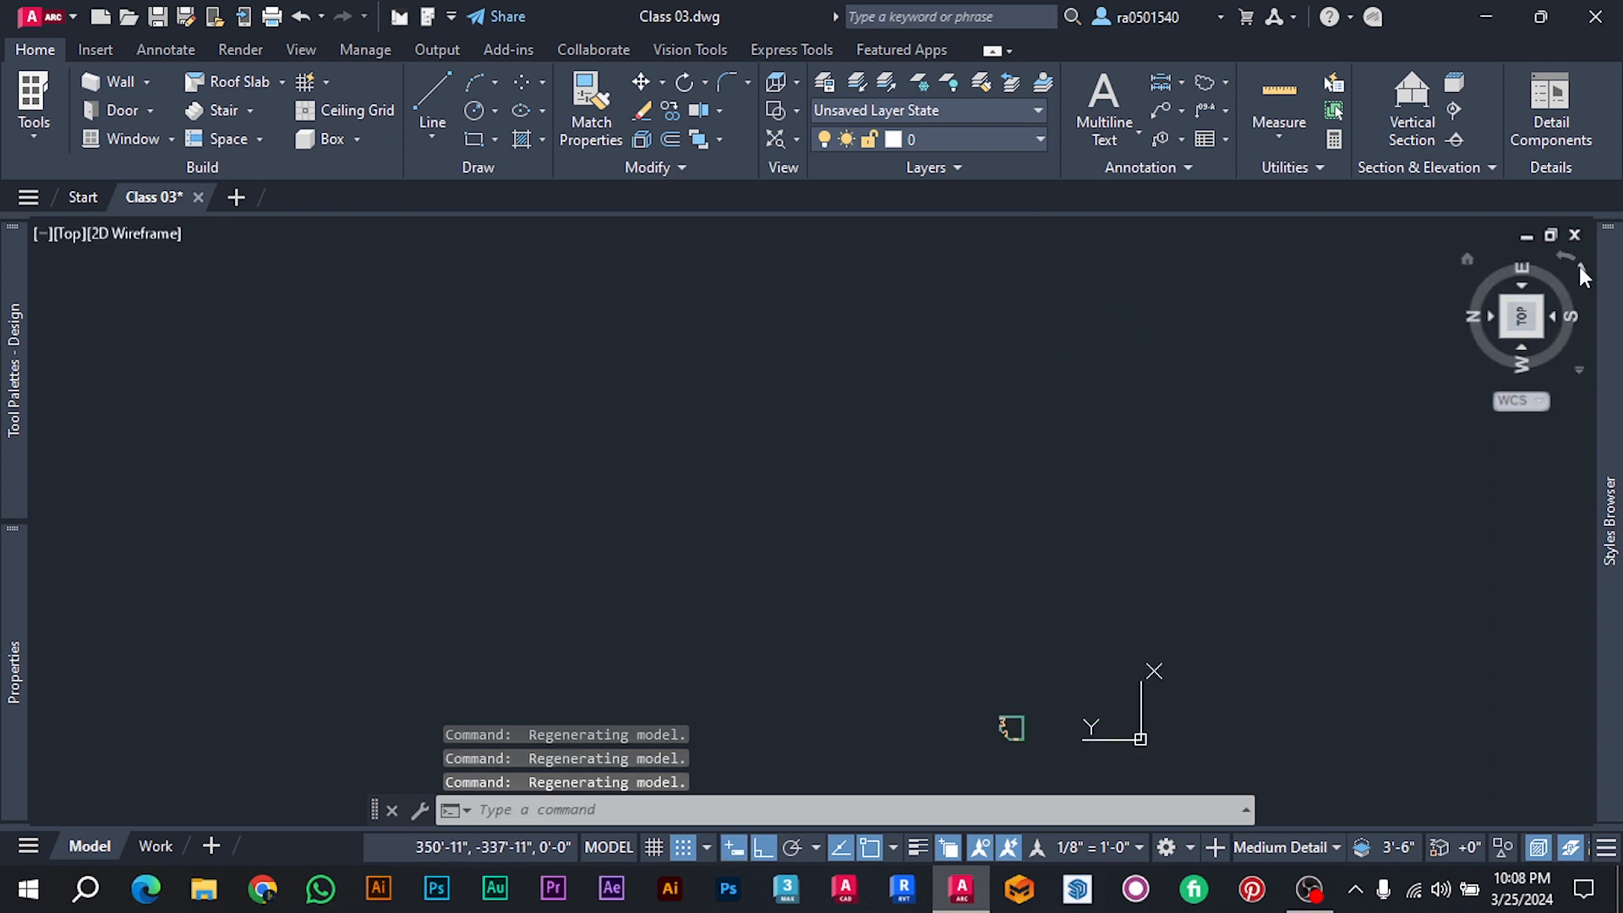
click(1581, 272)
scroll(799, 522, up, 10)
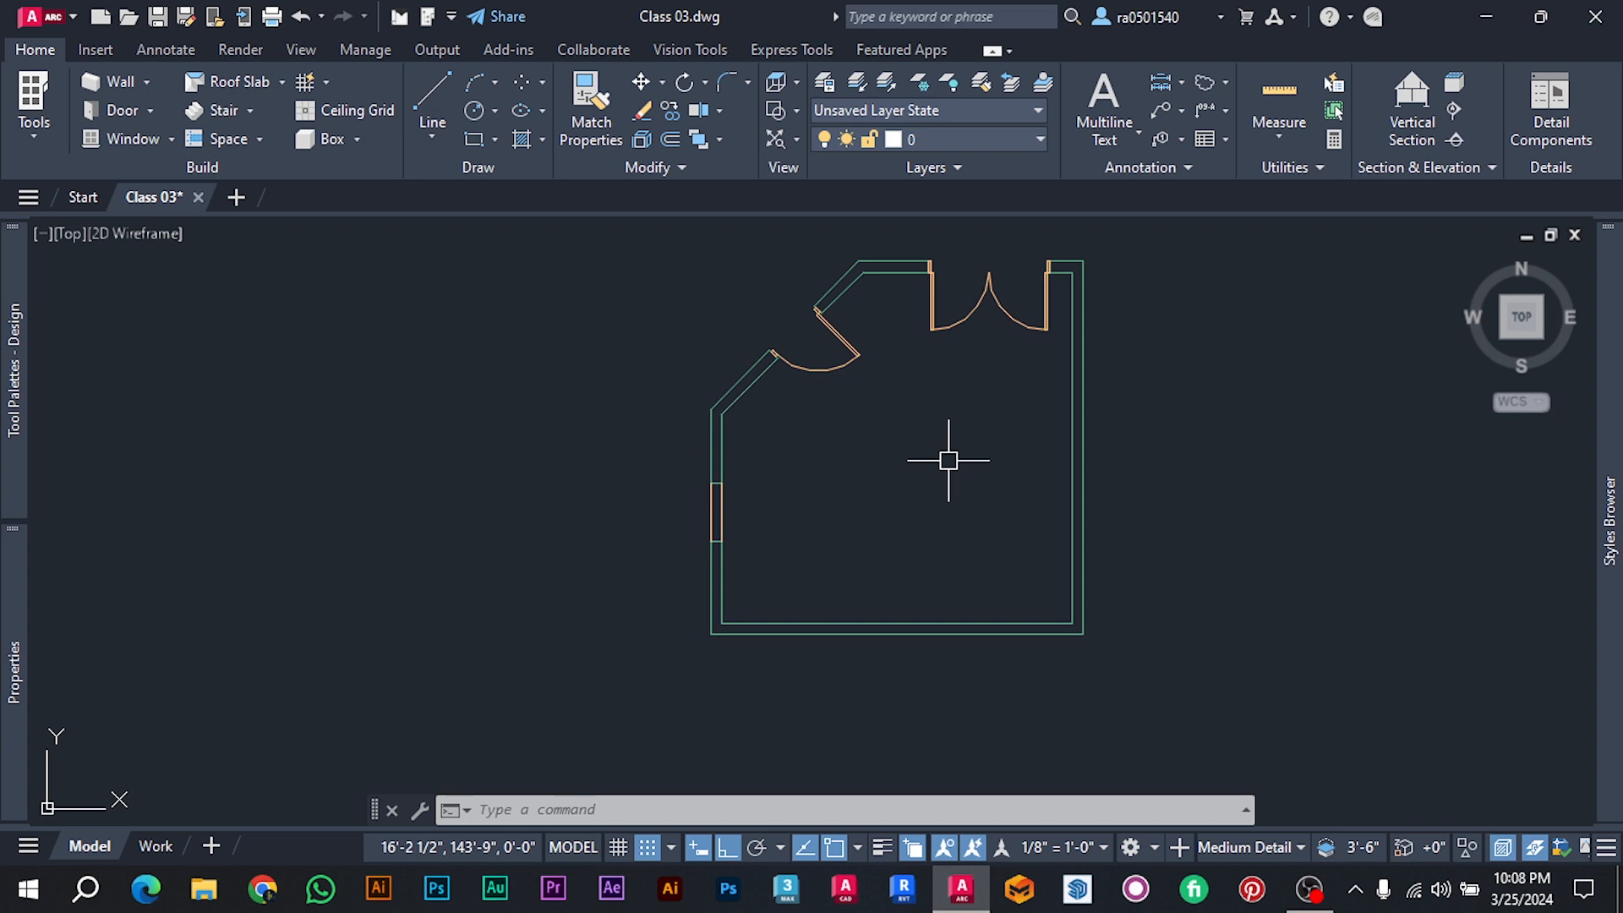
scroll(907, 322, up, 3)
scroll(753, 518, down, 1)
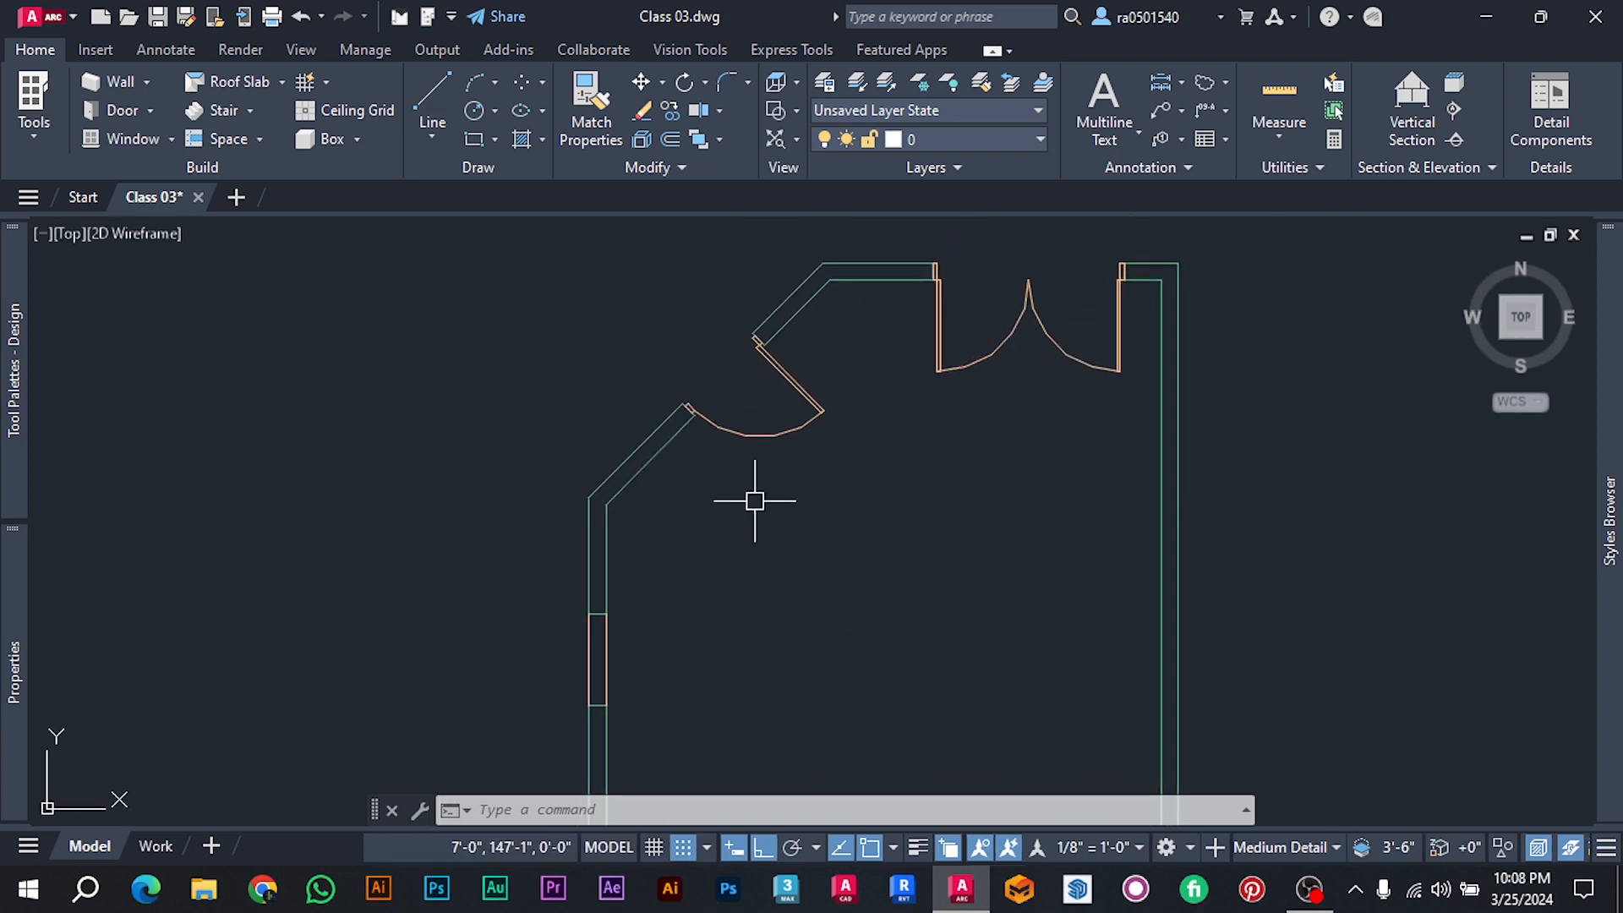
scroll(727, 440, down, 2)
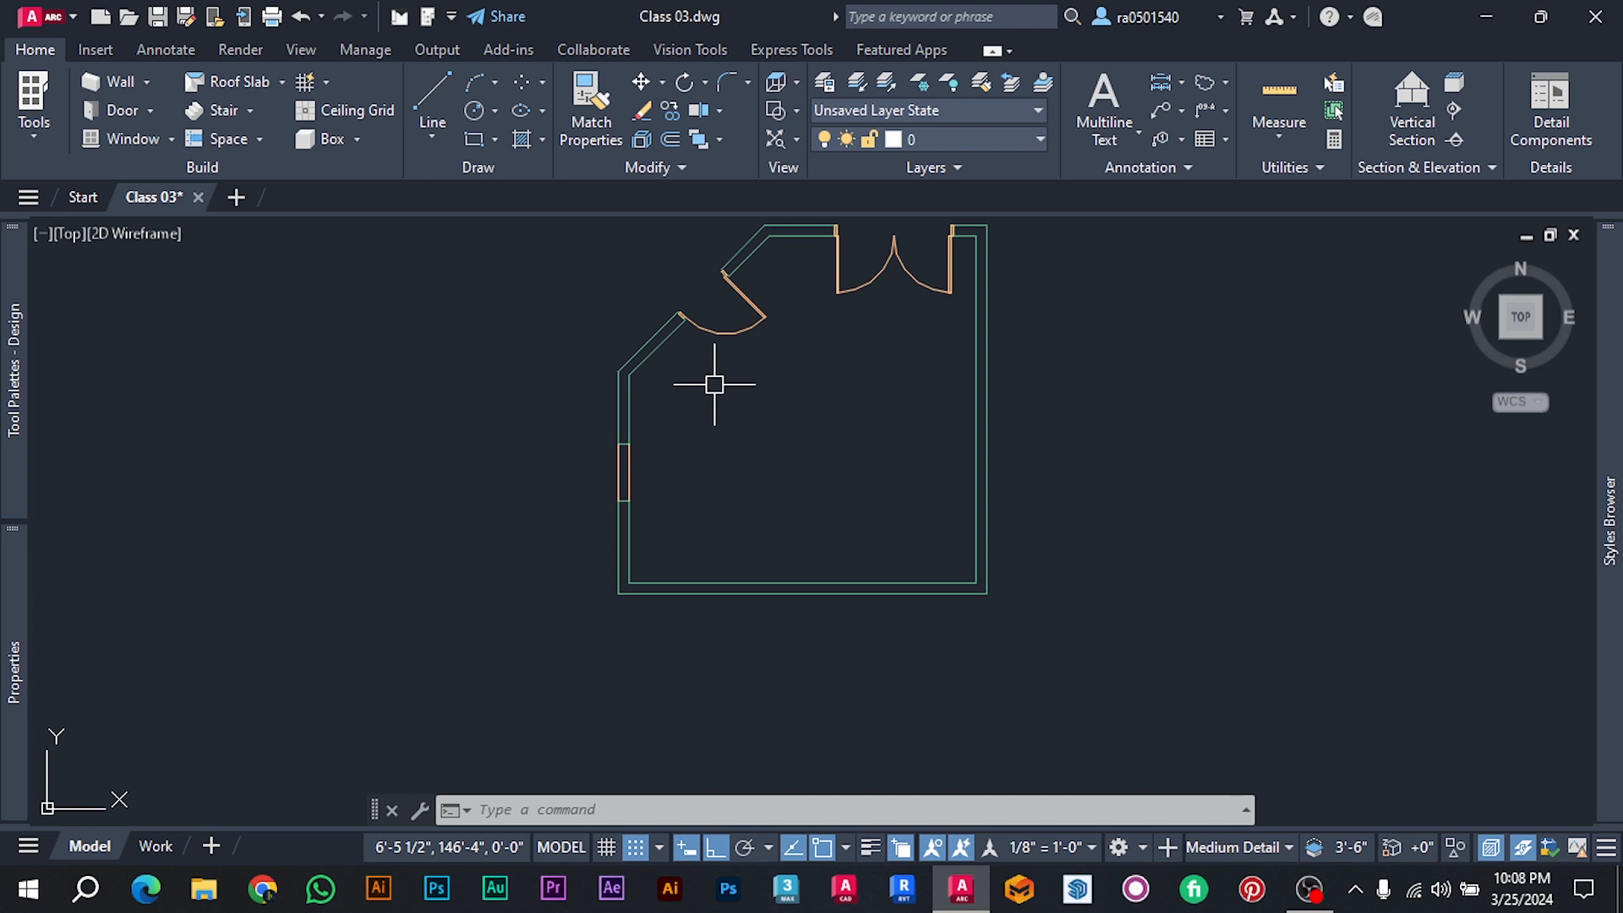
Insert a Standard window 3'-0" wide in the lower horizontal wall, left of its middle.
click(174, 141)
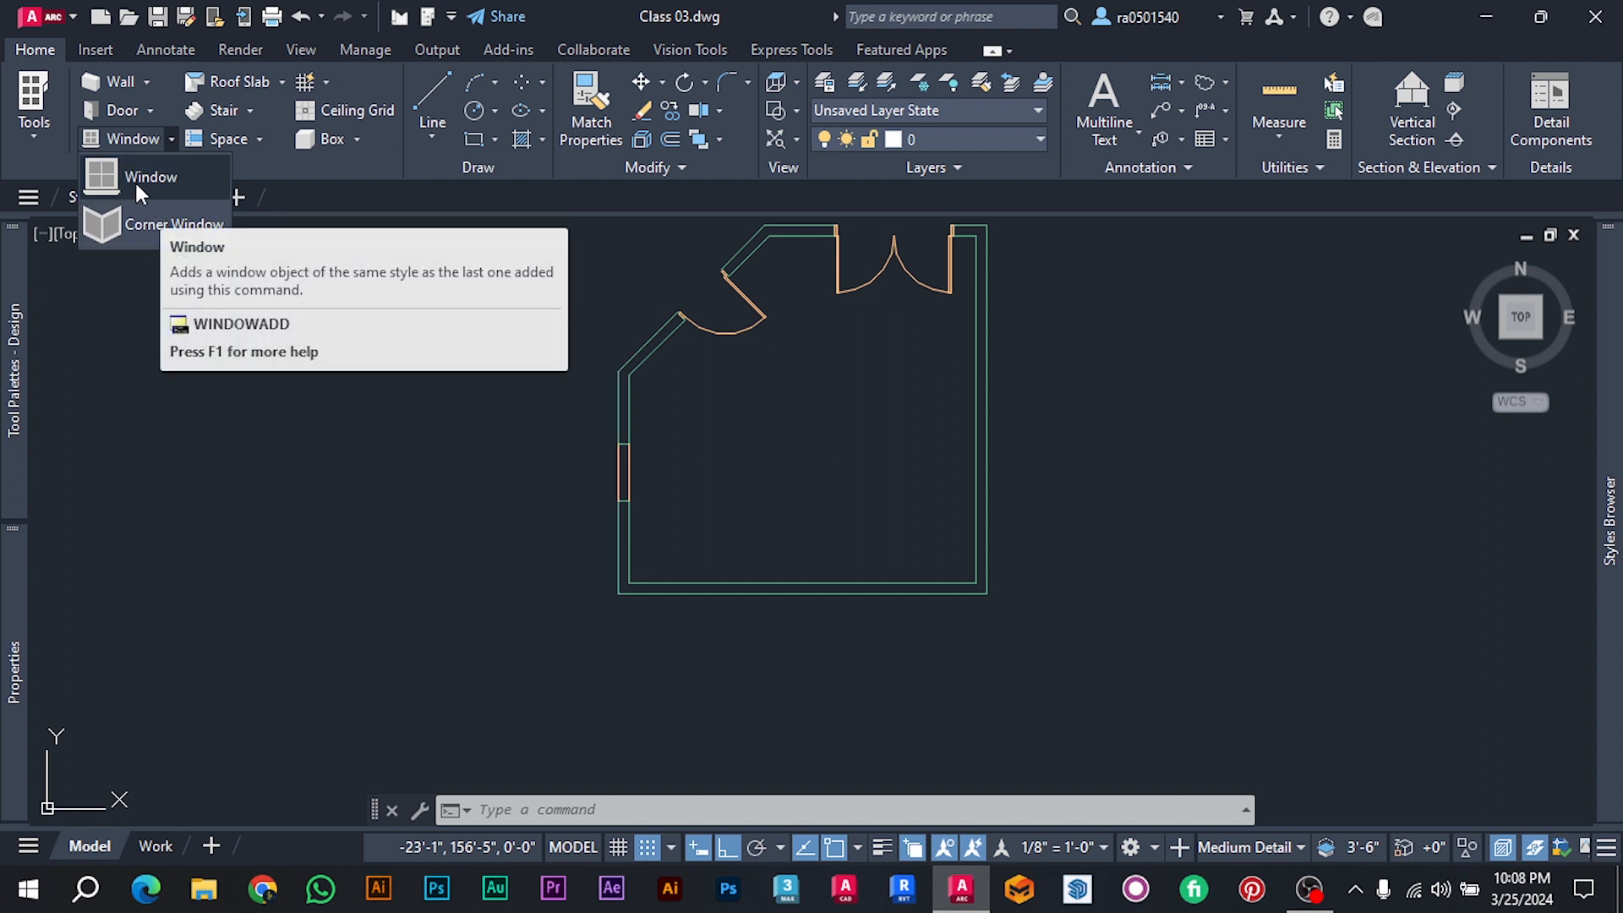
click(129, 176)
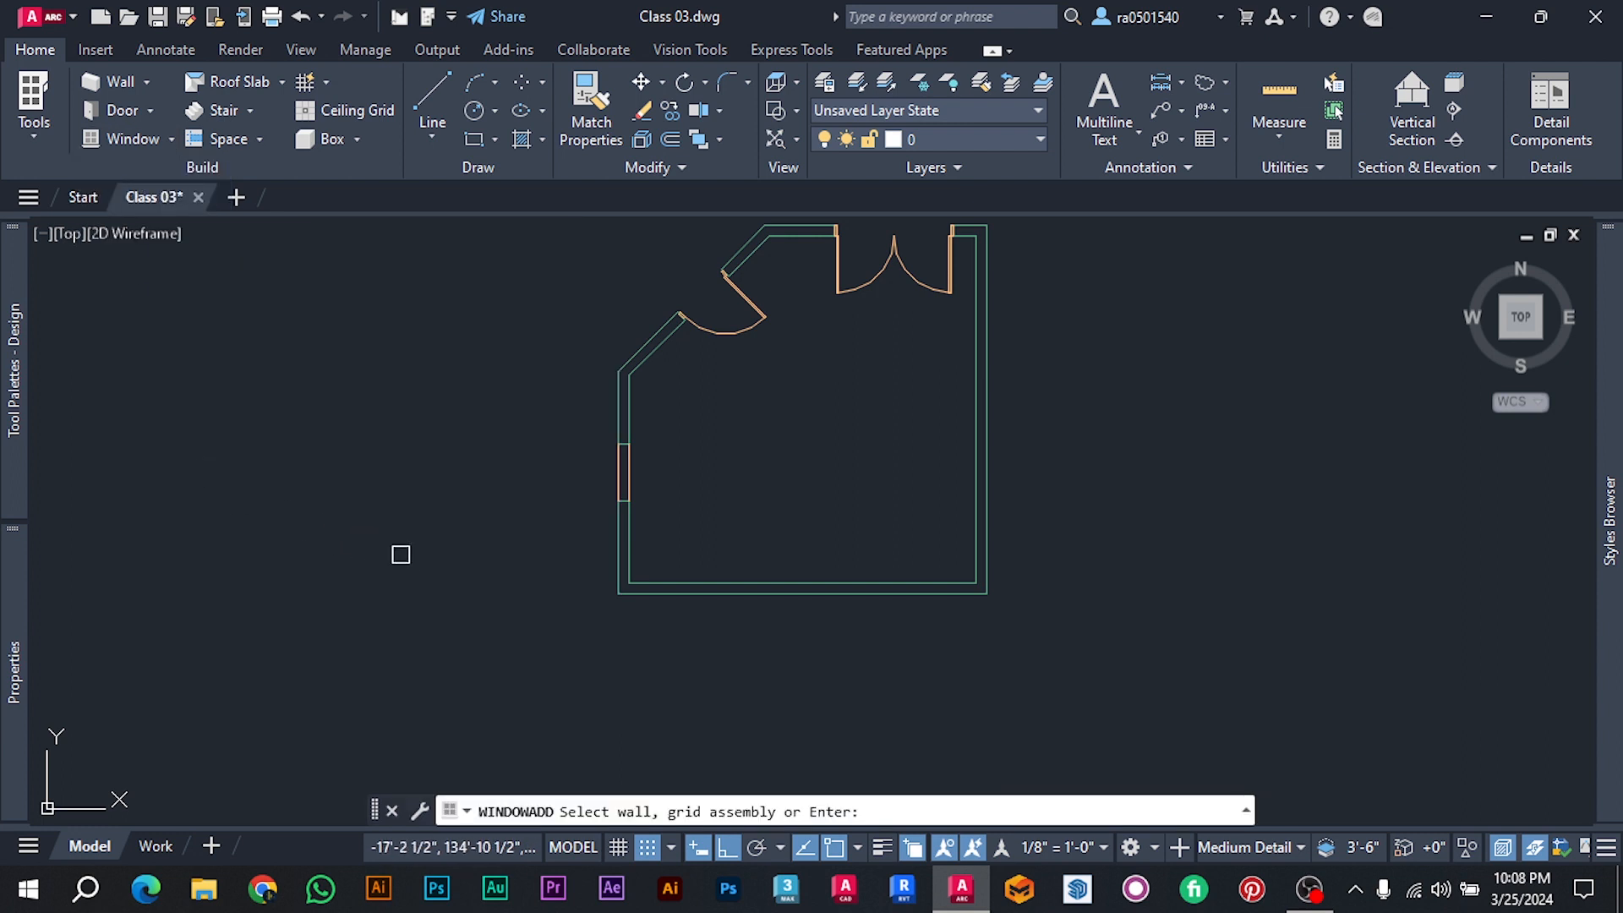
scroll(401, 555, up, 5)
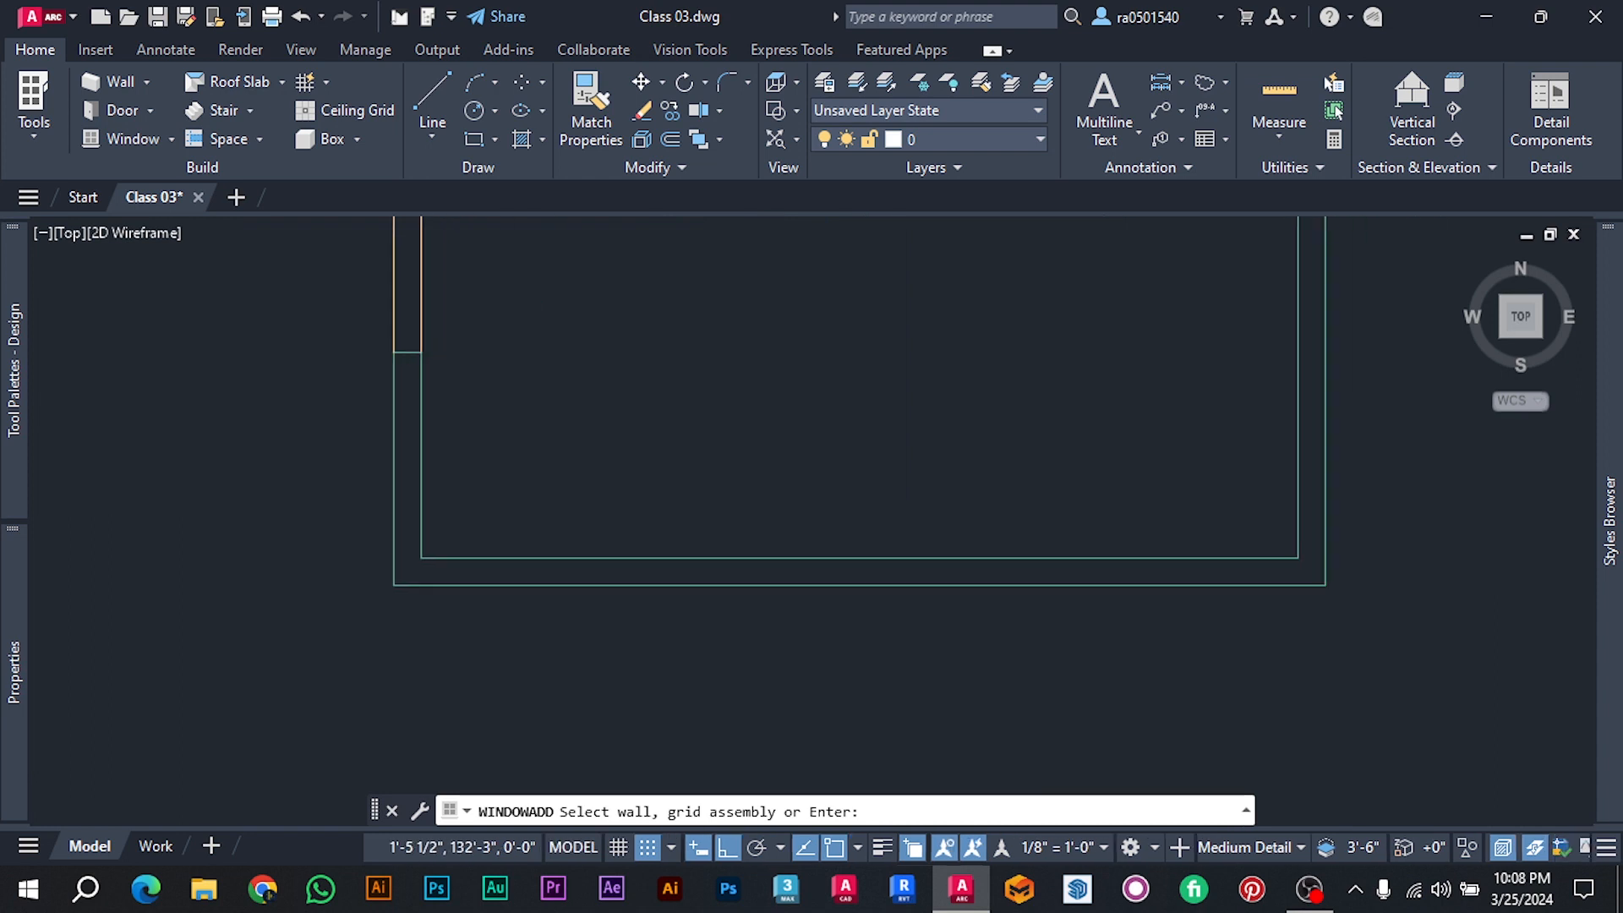
click(546, 552)
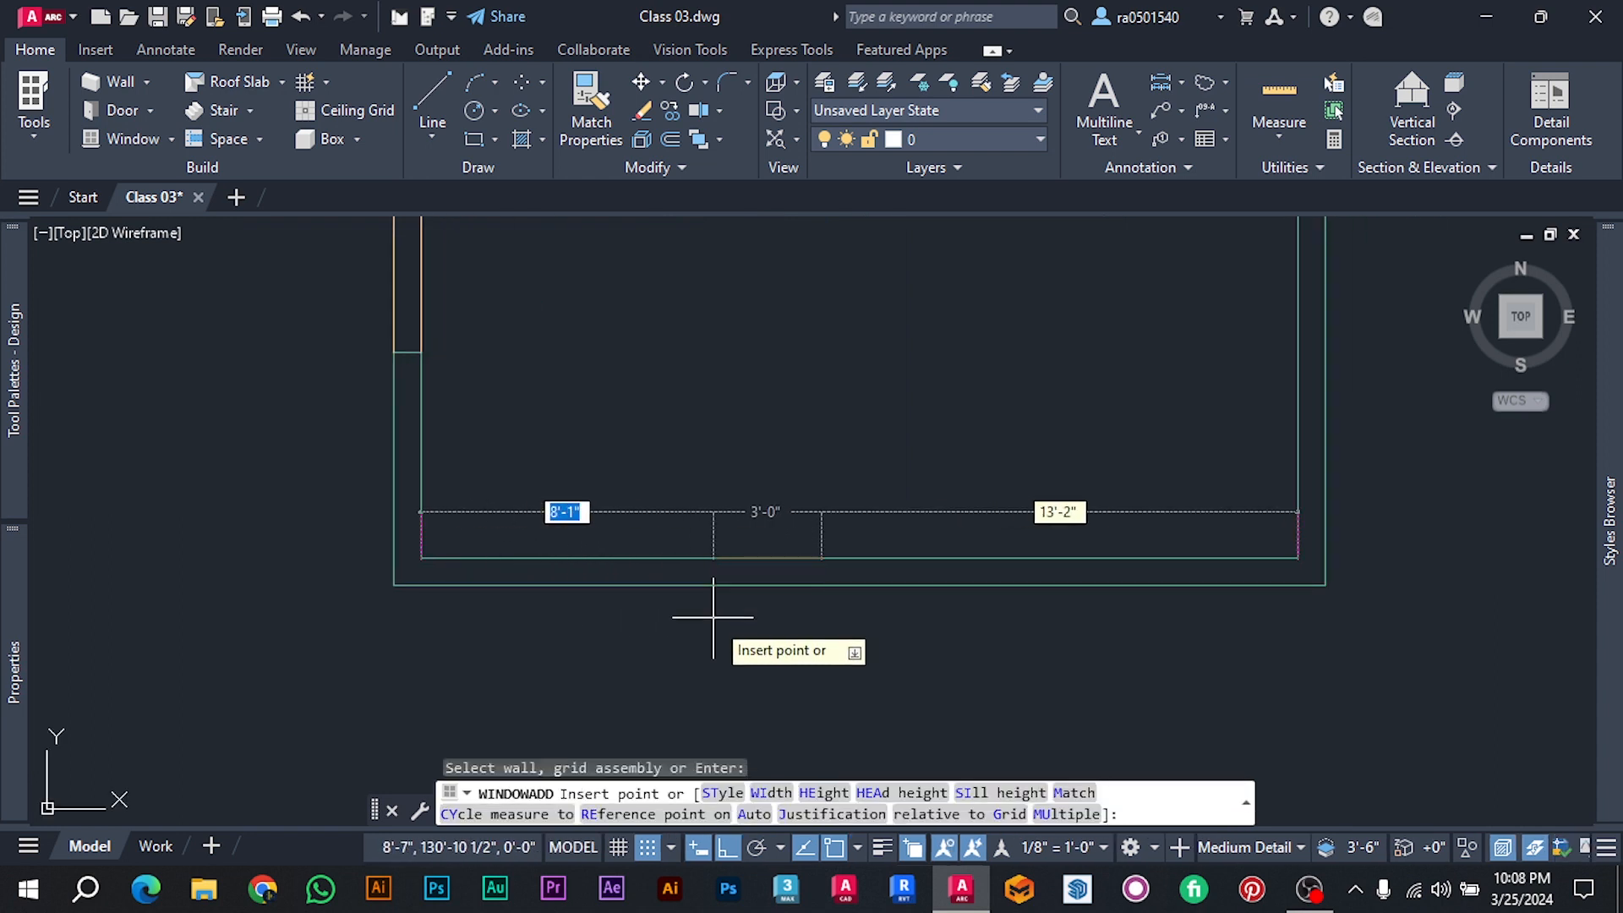
scroll(714, 618, up, 2)
key(Escape)
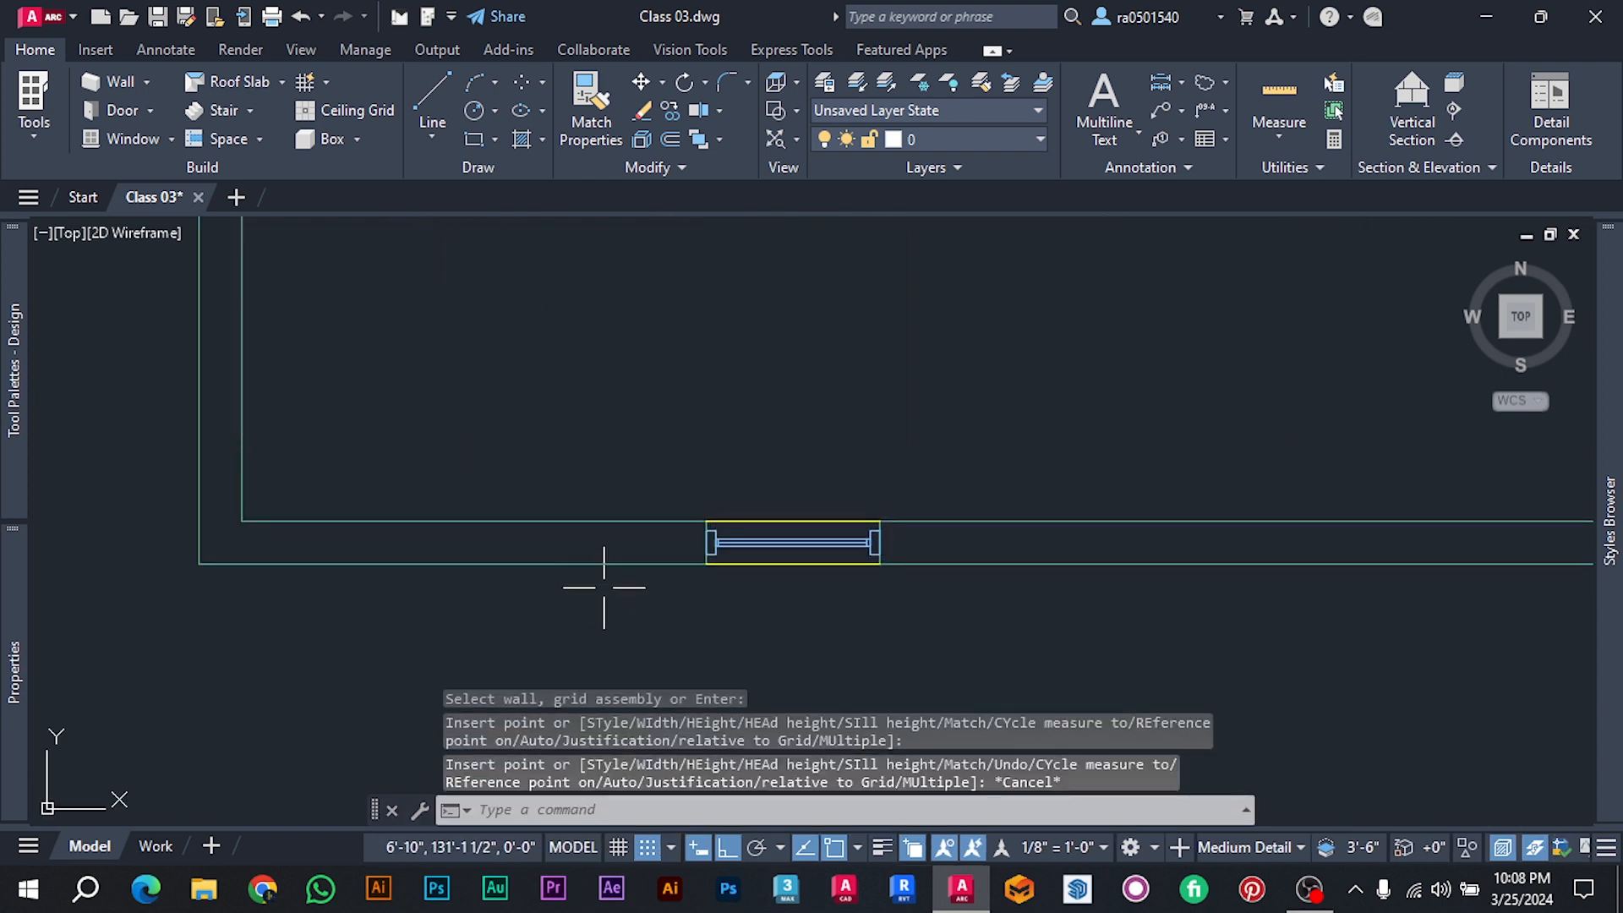
middle_drag(629, 499, 650, 486)
Start another window and choose the Bow style from the content library's window styles.
click(133, 139)
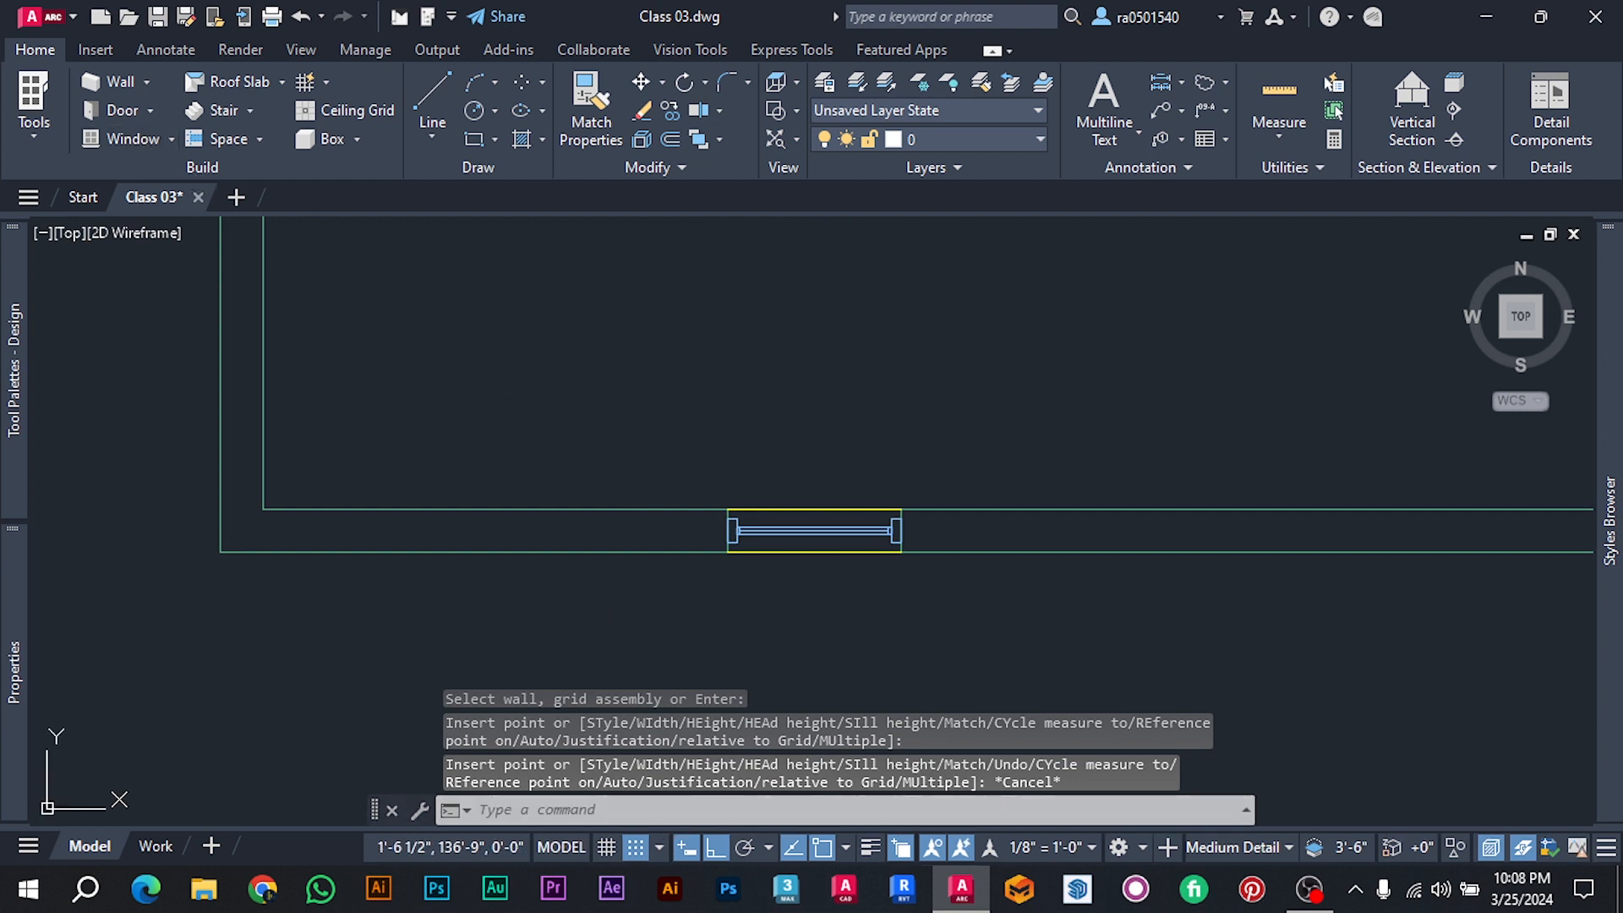
mouse_move(18, 641)
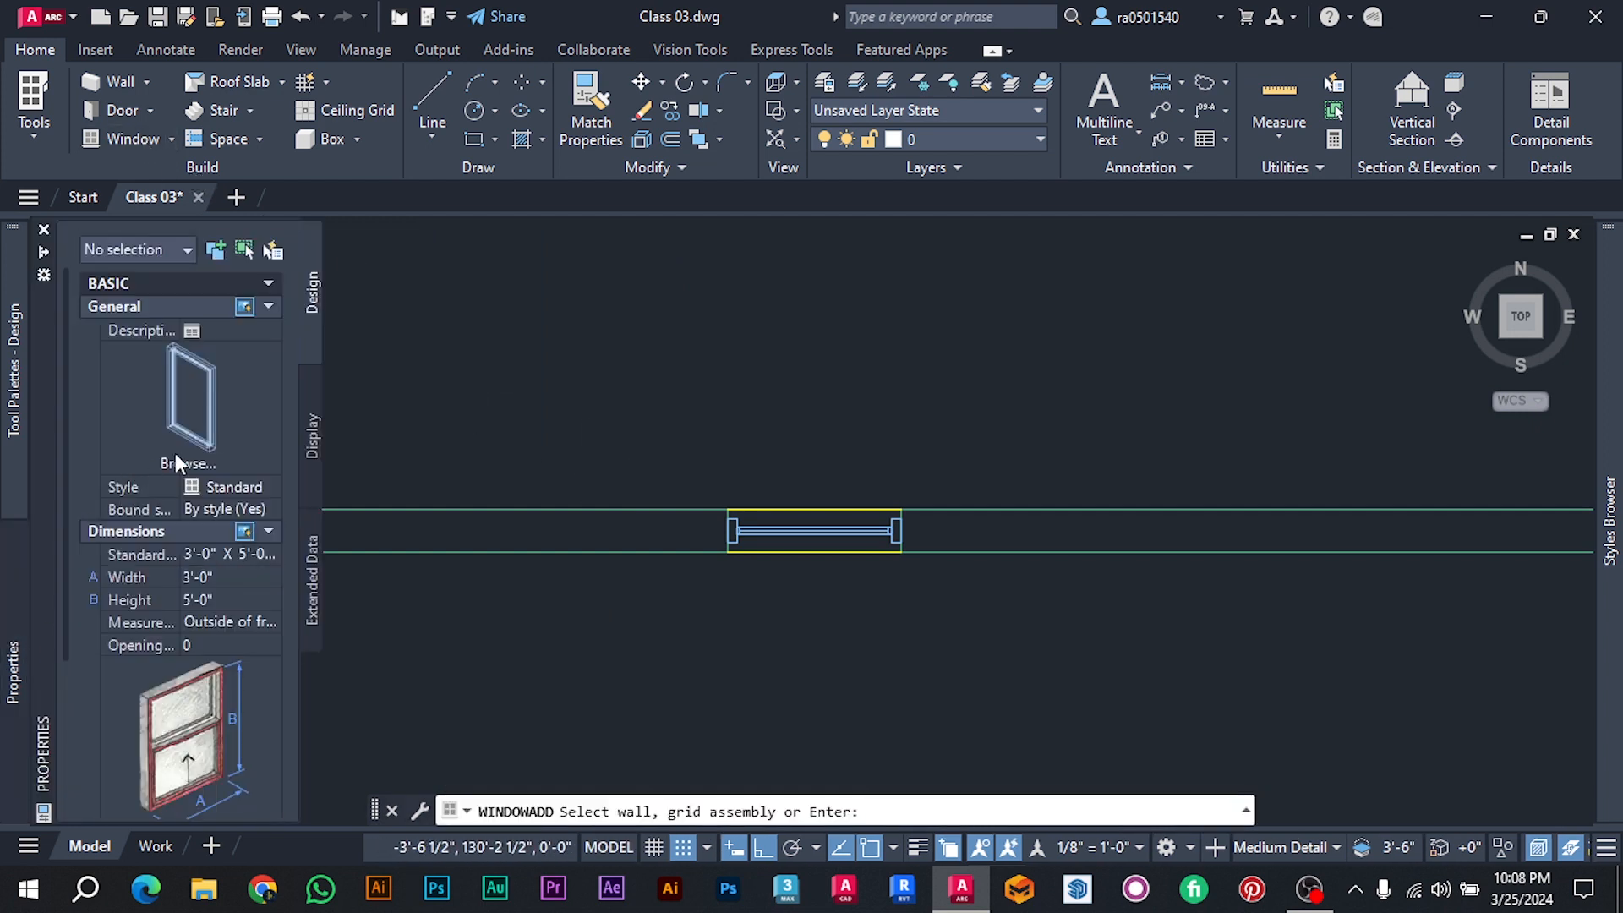
click(205, 394)
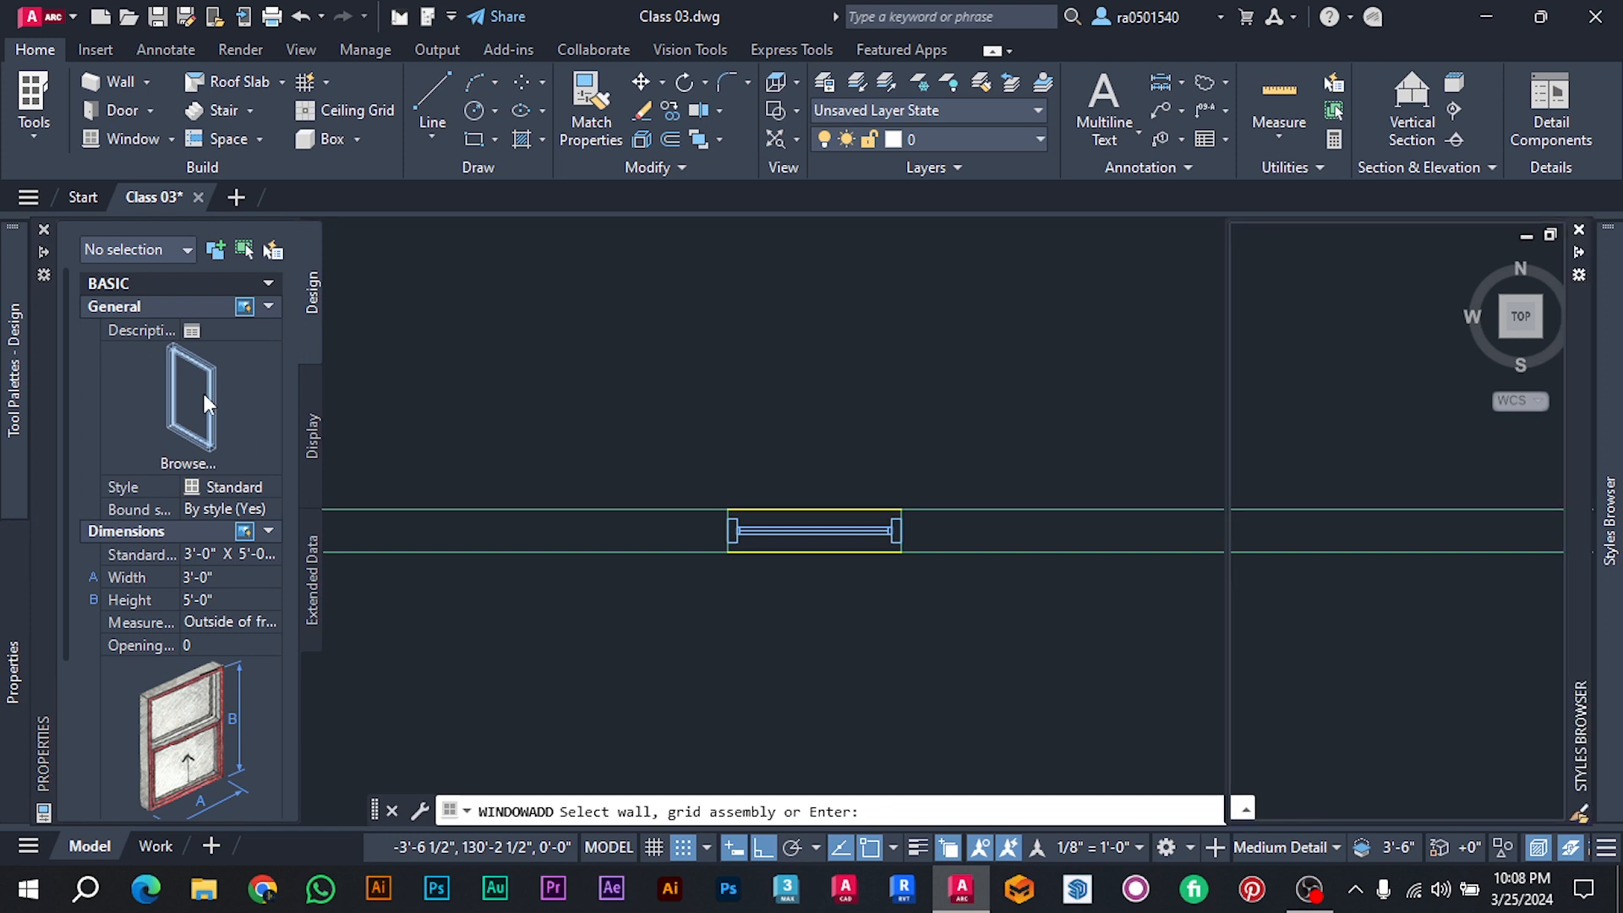
scroll(1344, 596, down, 6)
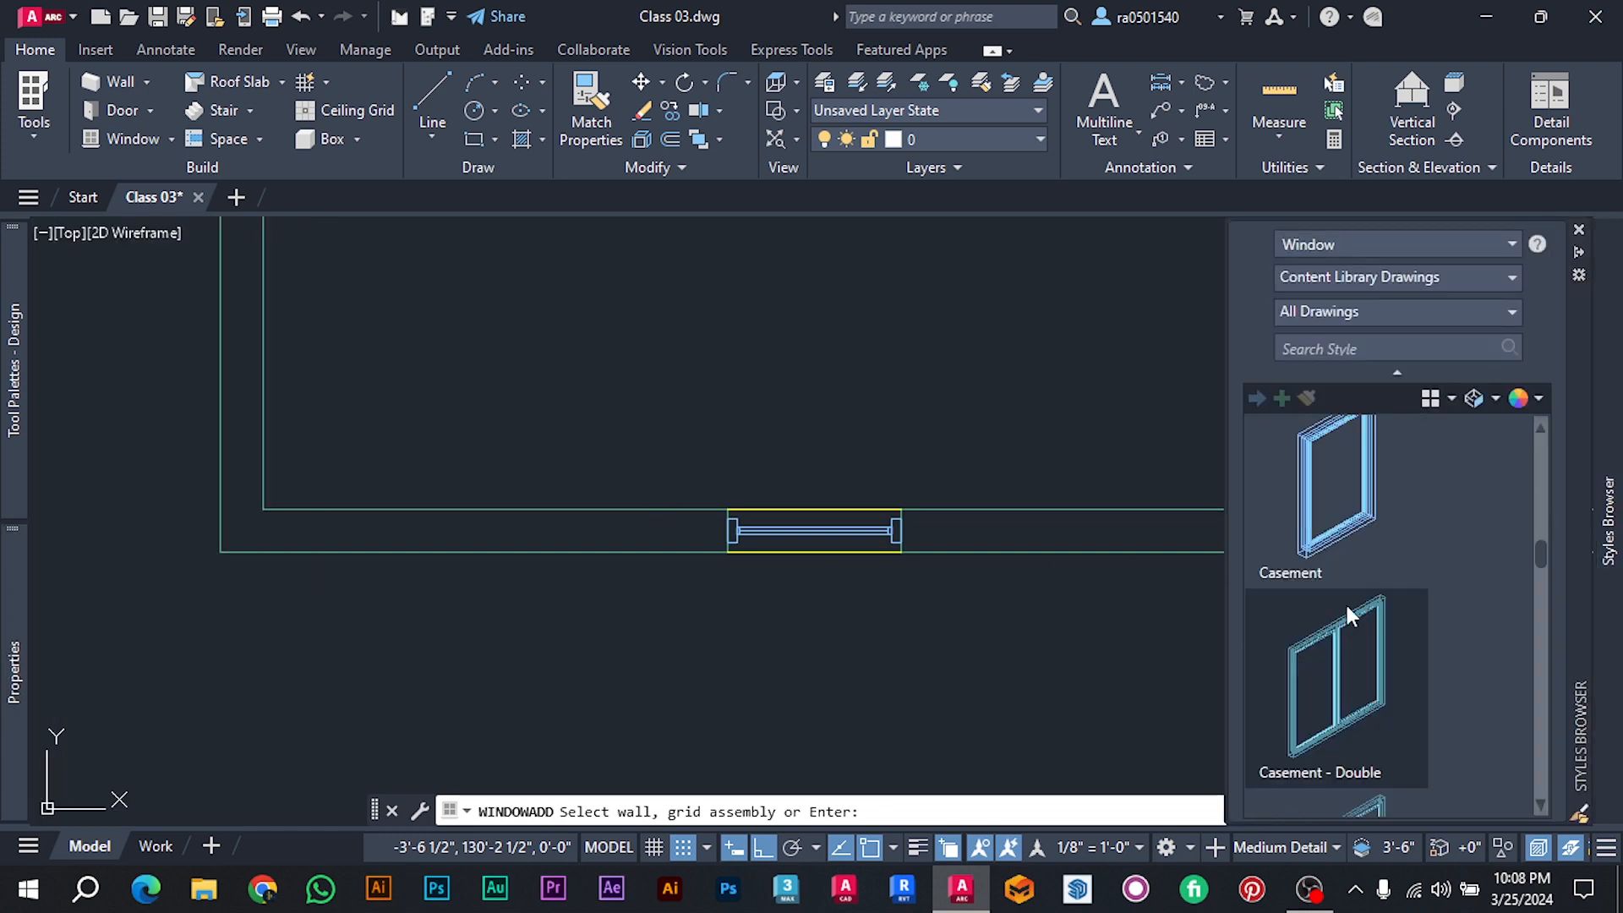
drag(1226, 458, 774, 465)
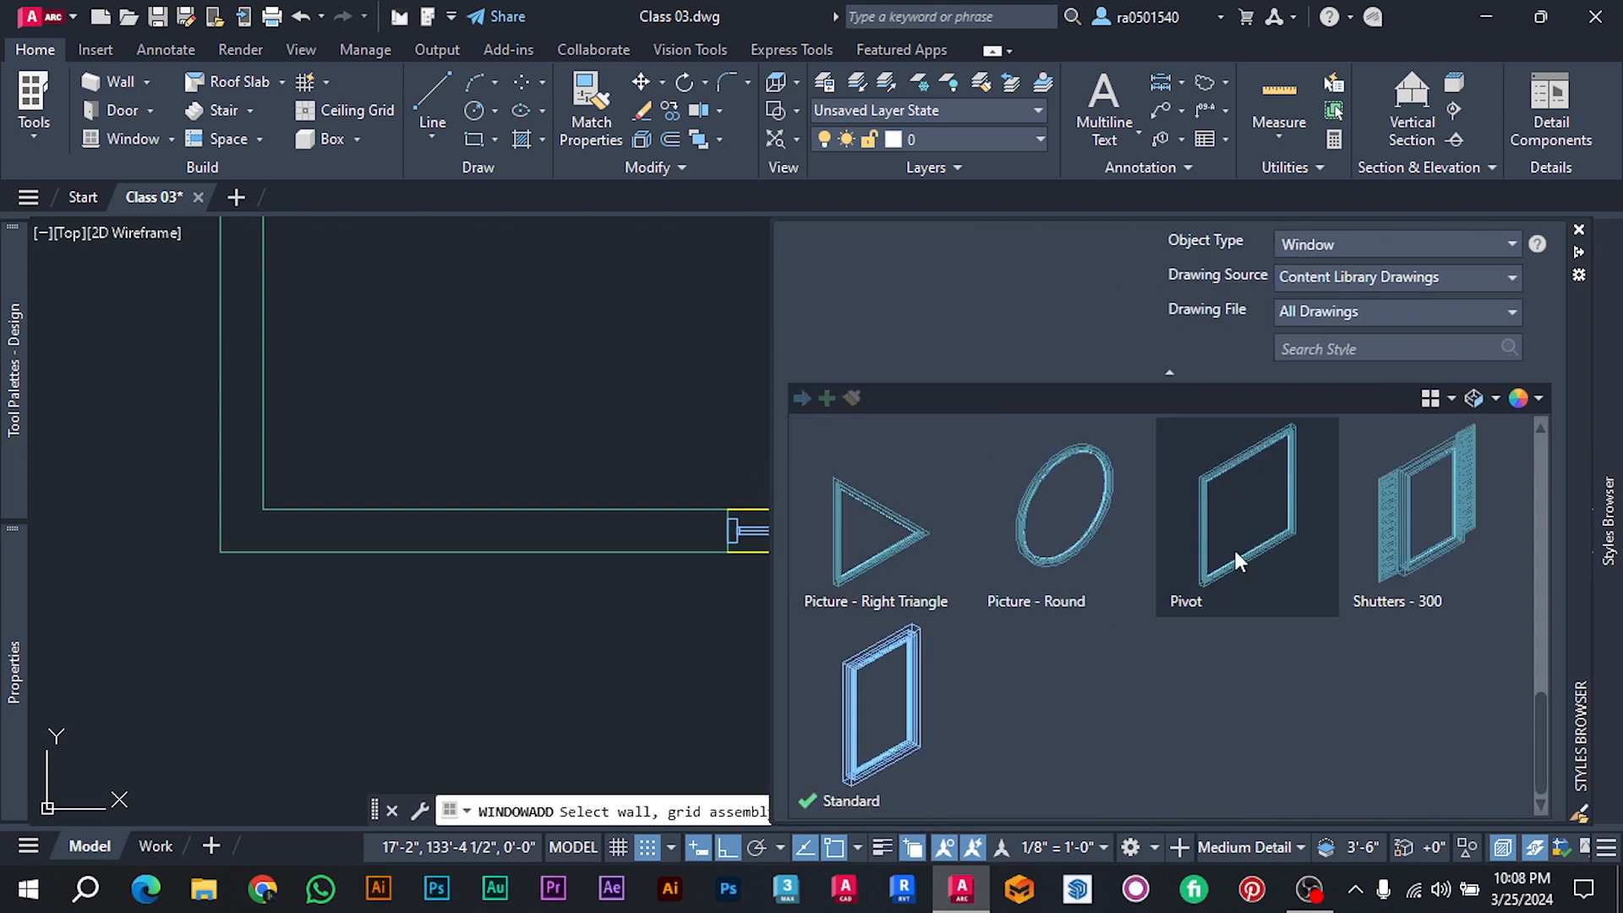
scroll(1104, 562, up, 2)
scroll(1104, 561, up, 10)
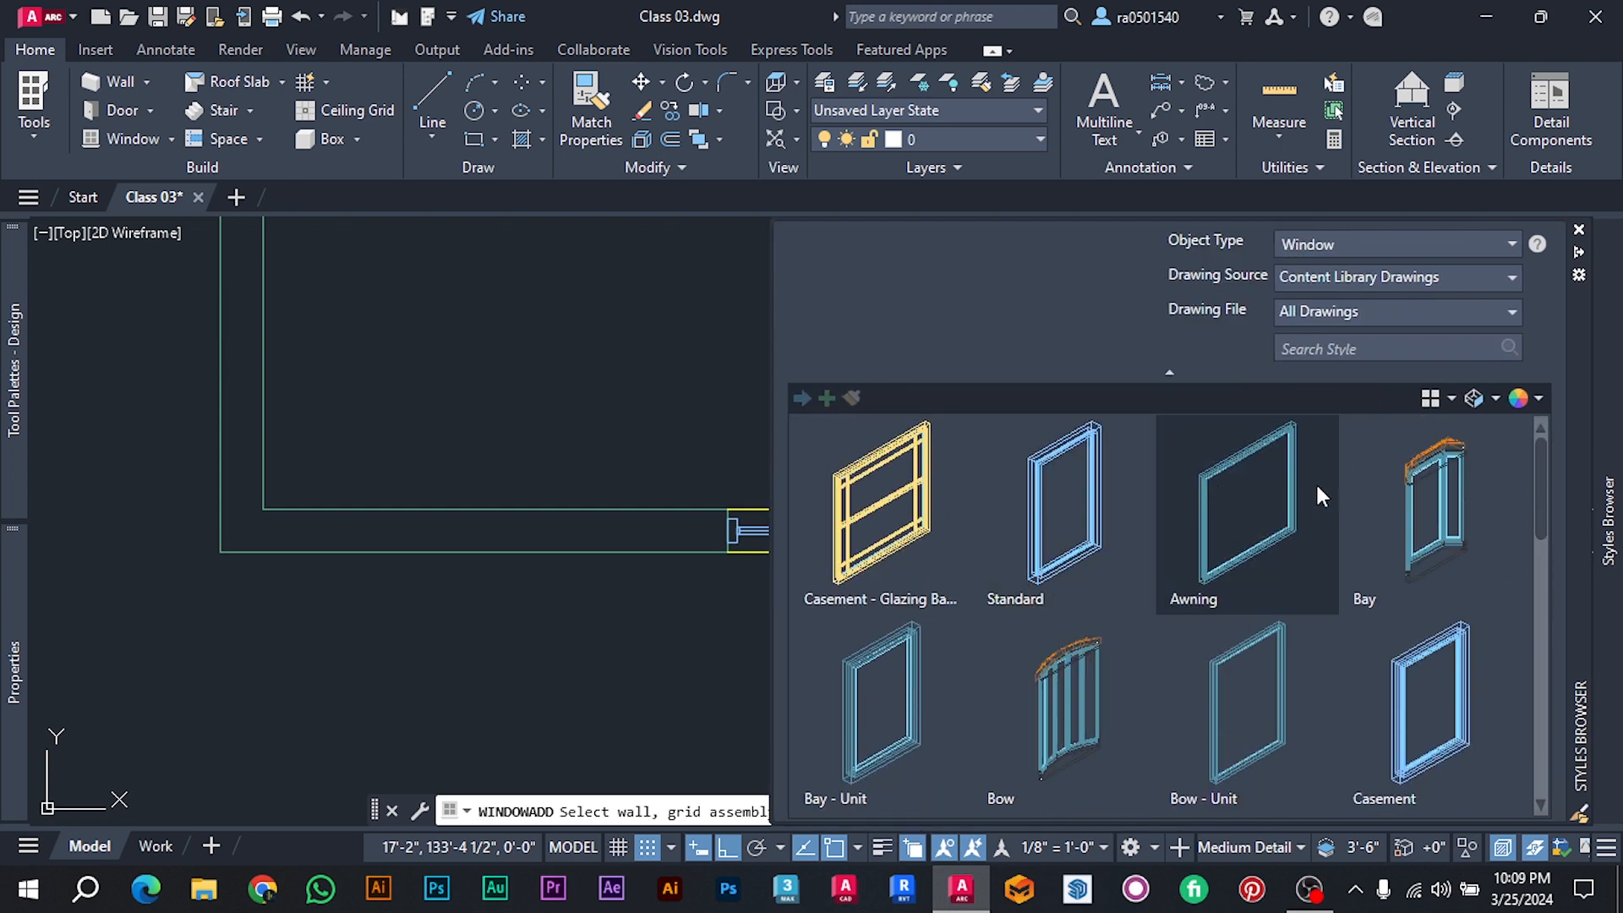
scroll(1316, 486, down, 1)
double_click(1102, 575)
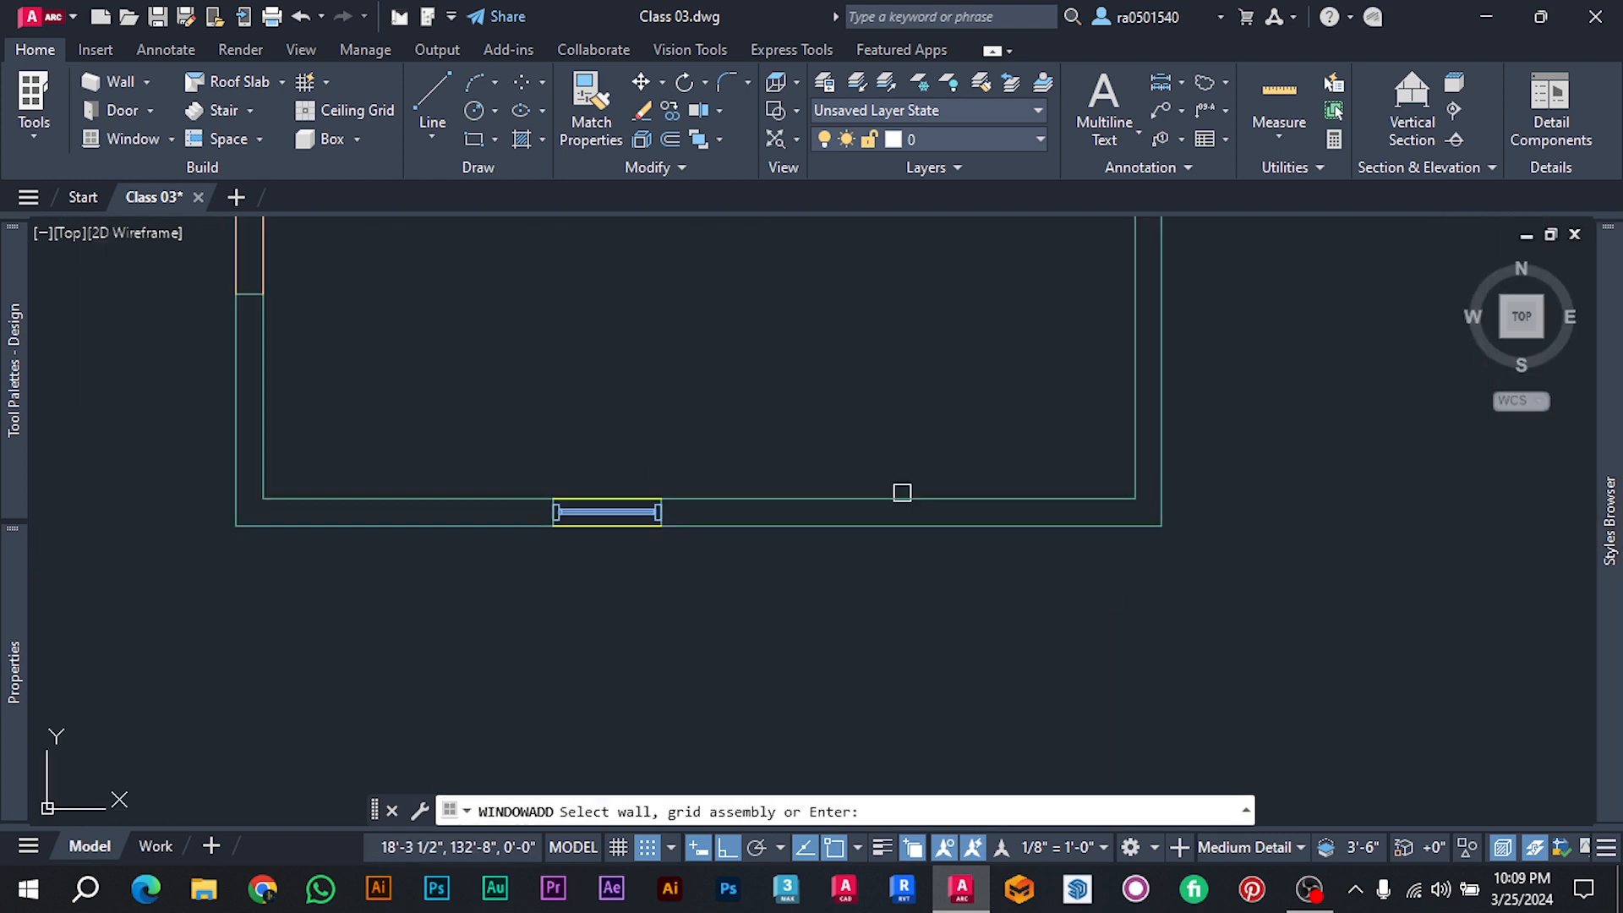
Place the 3'-0" wide bow window in the lower wall between the Standard window and the right corner, then select it.
click(886, 511)
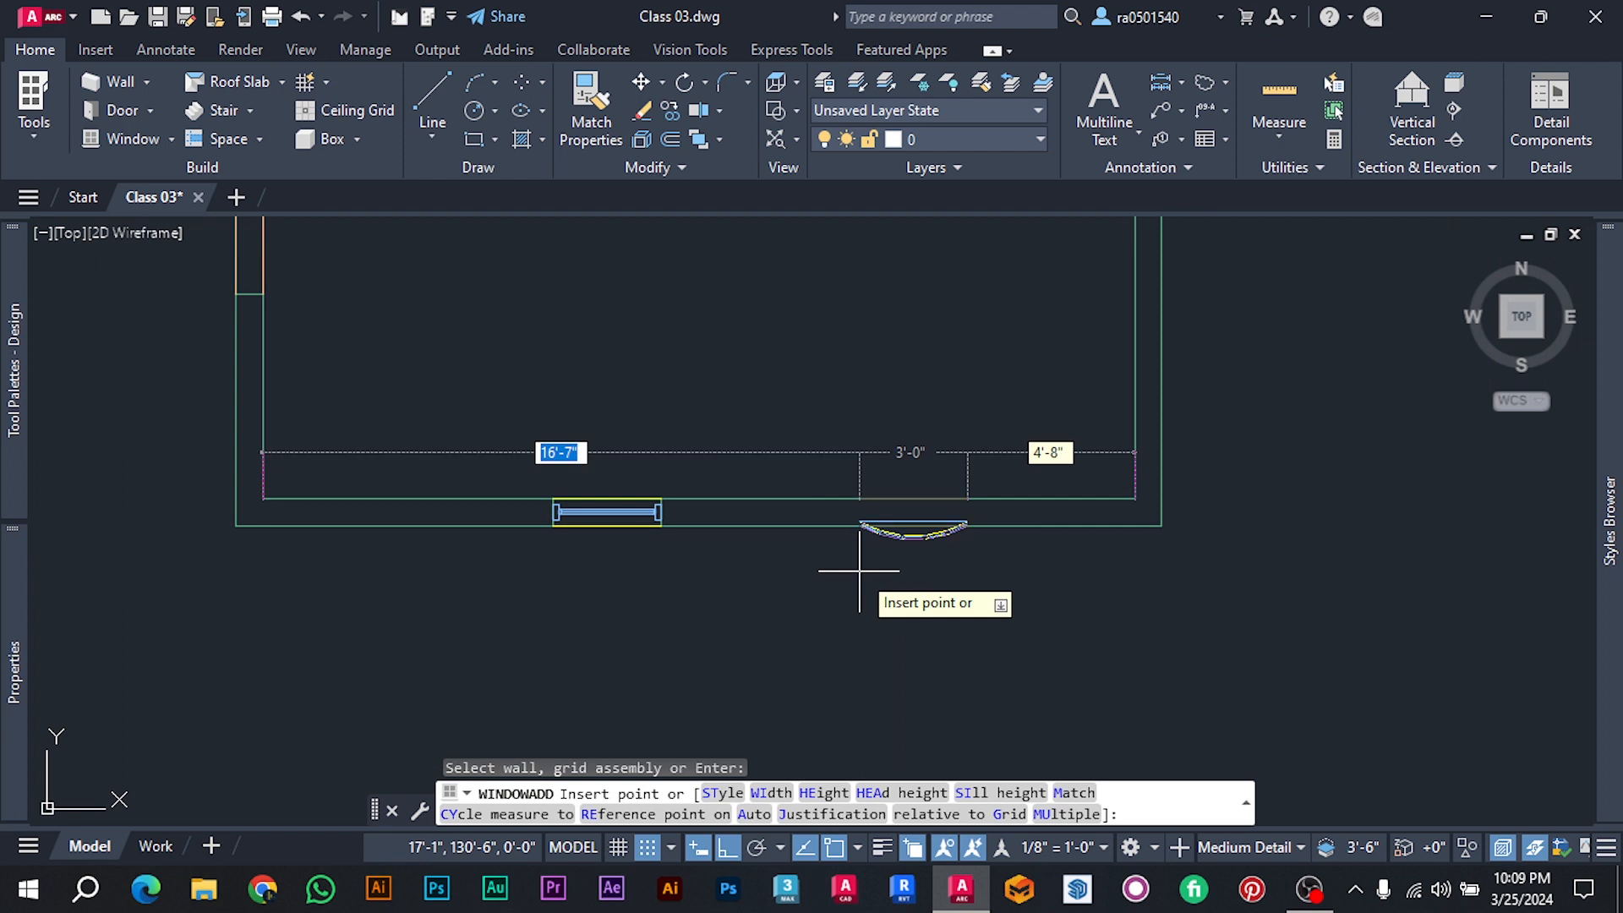
scroll(913, 575, up, 2)
click(913, 558)
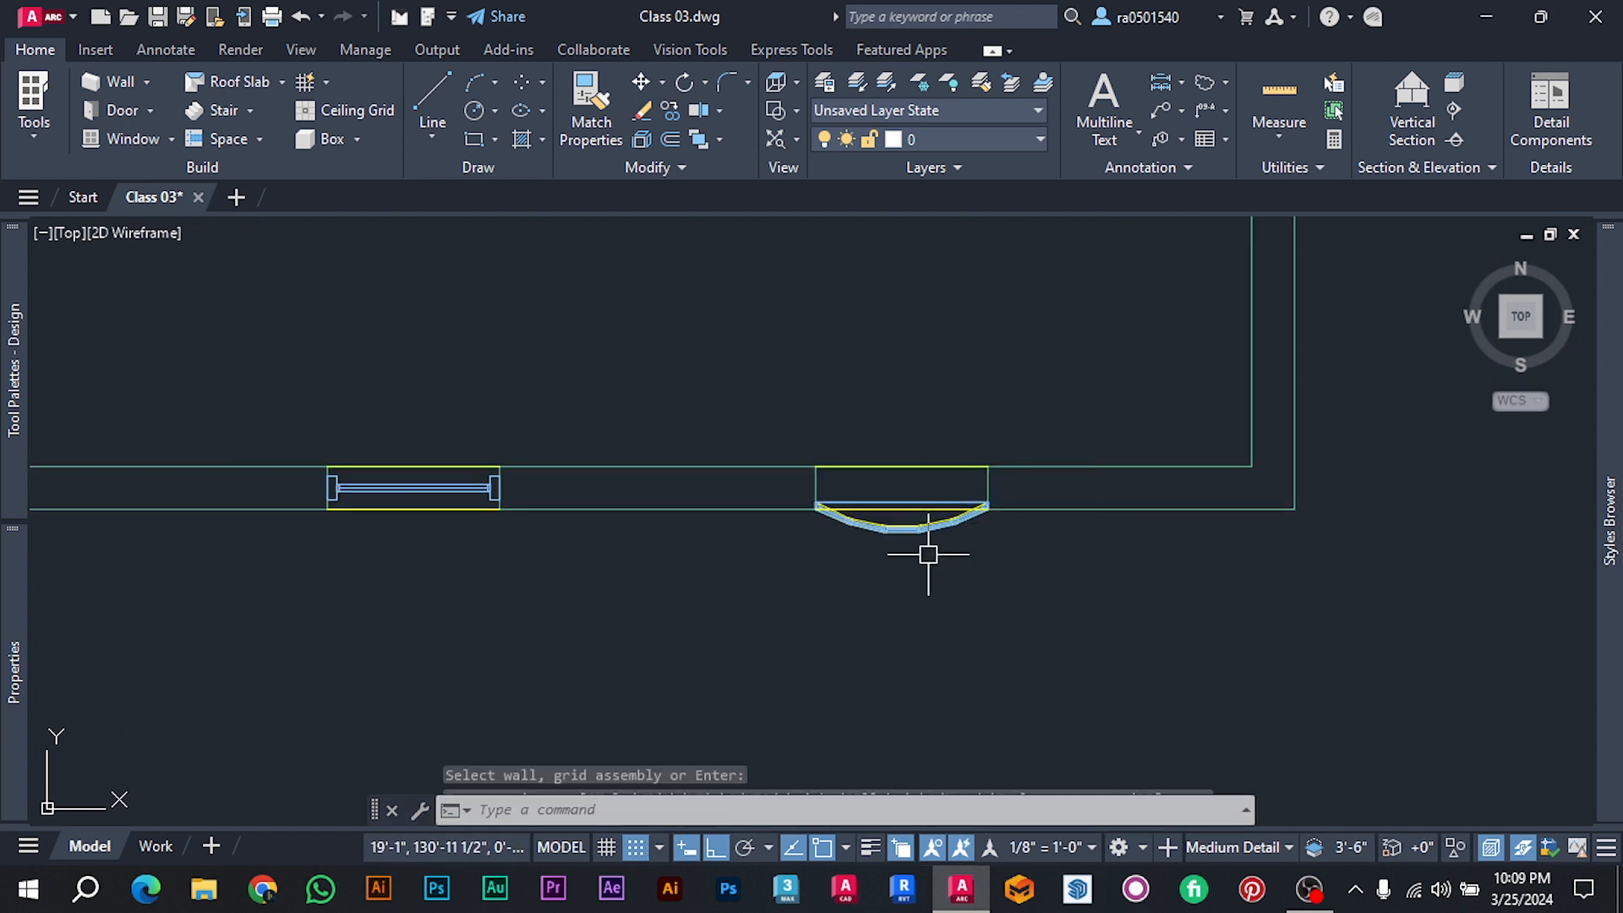
key(Escape)
key(Escape)
click(913, 528)
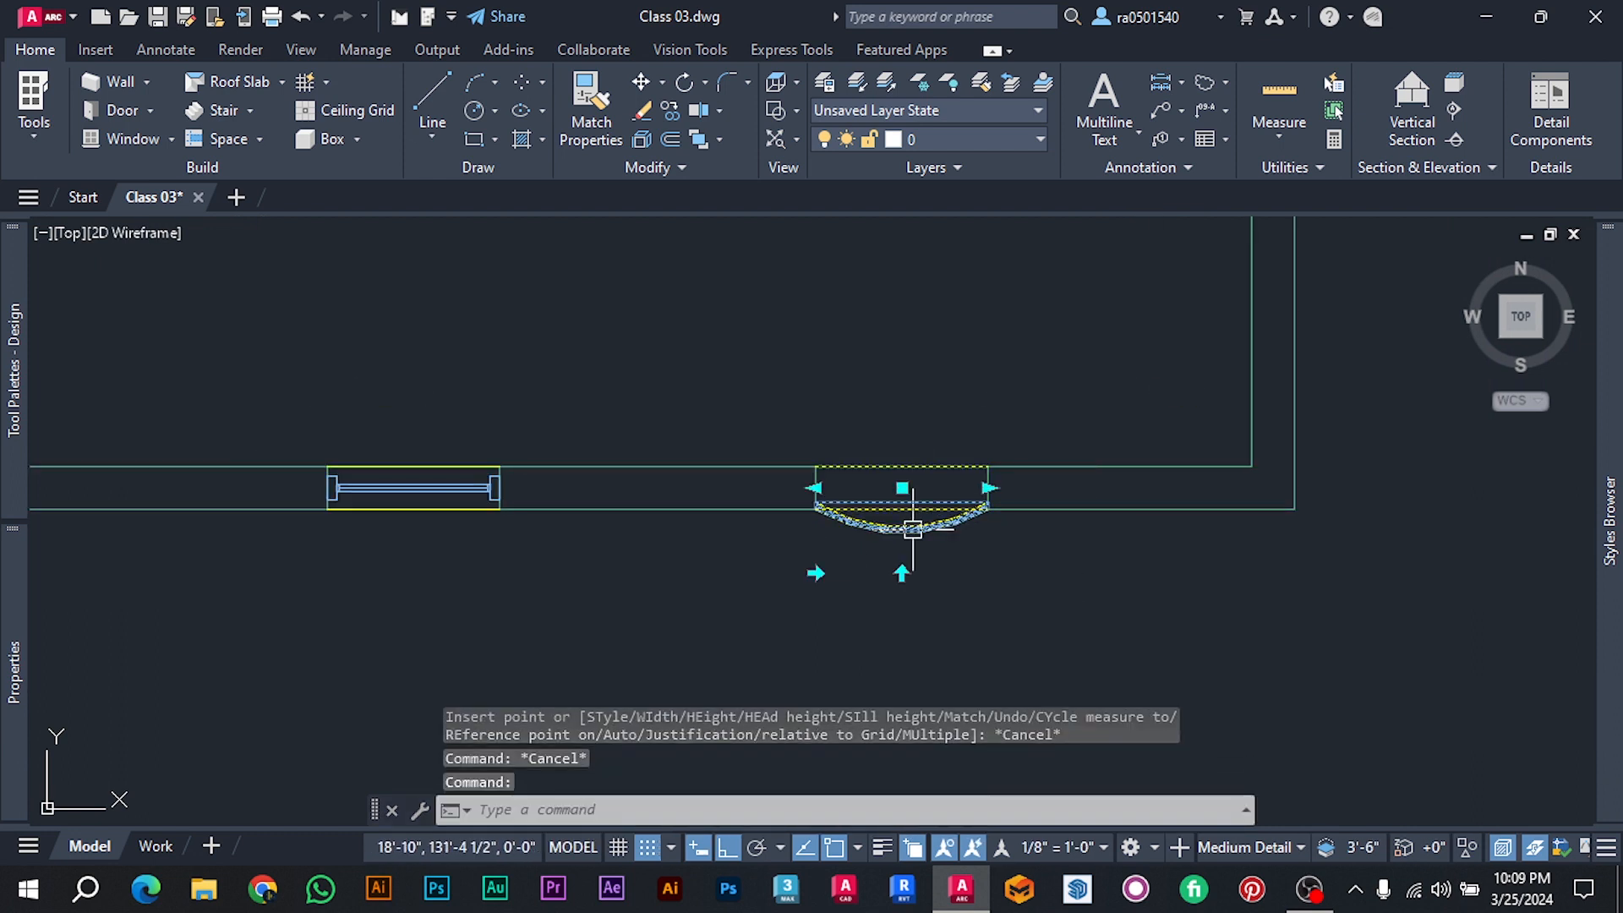
Stretch the bow window toward the right corner of the lower wall to a width of about 6'-0".
click(987, 488)
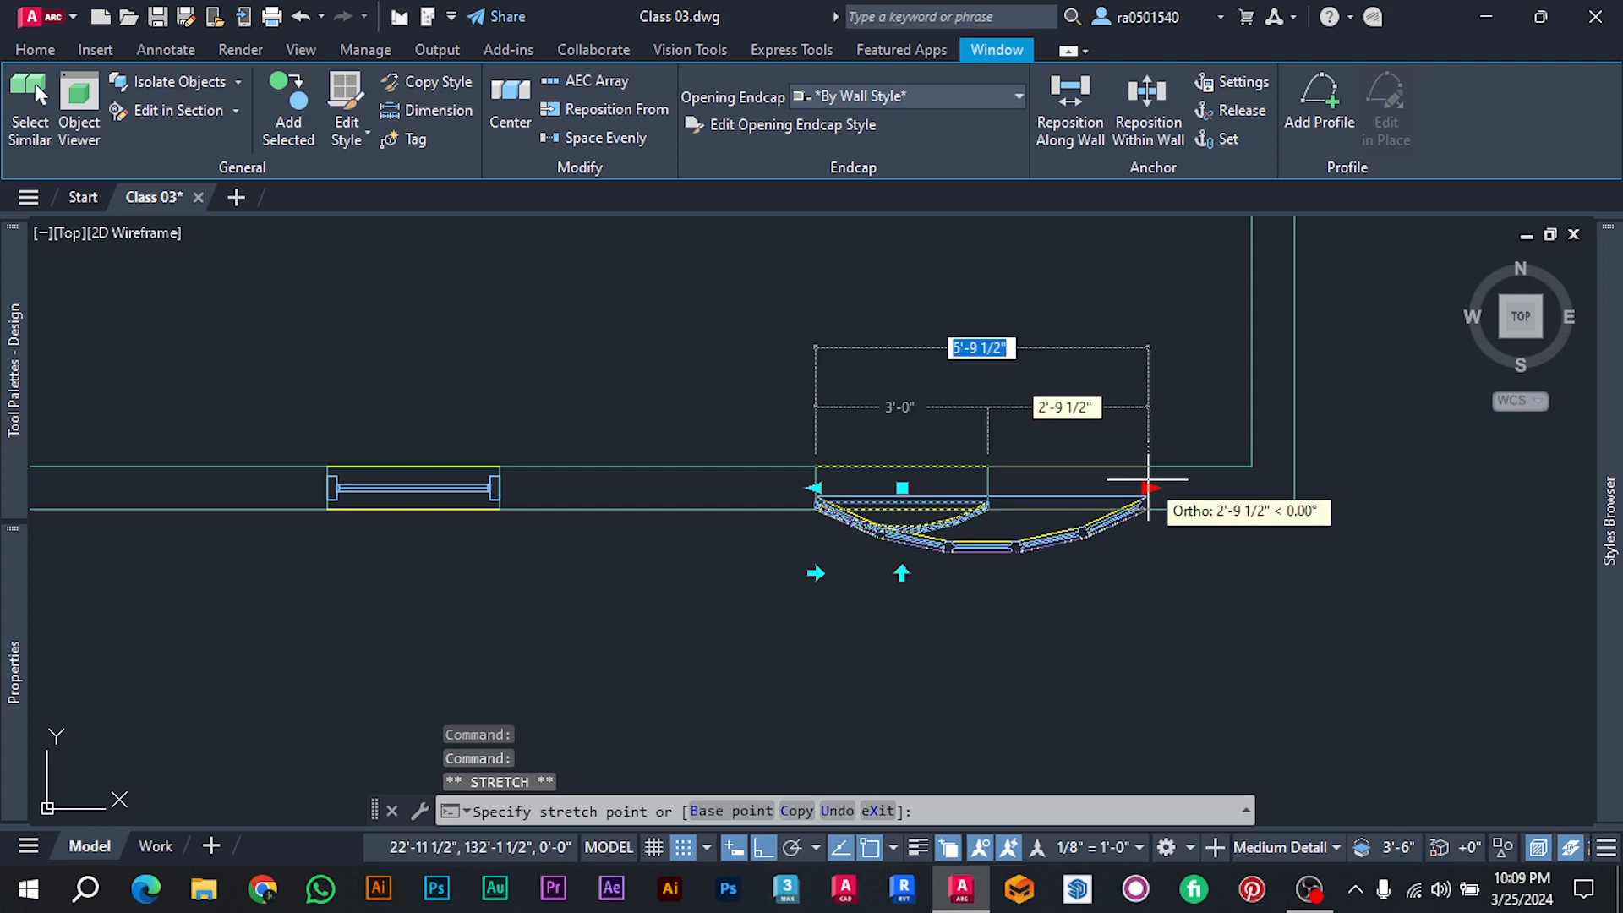
click(1158, 481)
middle_drag(1040, 513, 1237, 424)
click(642, 375)
key(Escape)
key(Escape)
Stretch the Standard window in the lower wall toward the left corner to a width of about 10'-0".
middle_drag(642, 375, 842, 384)
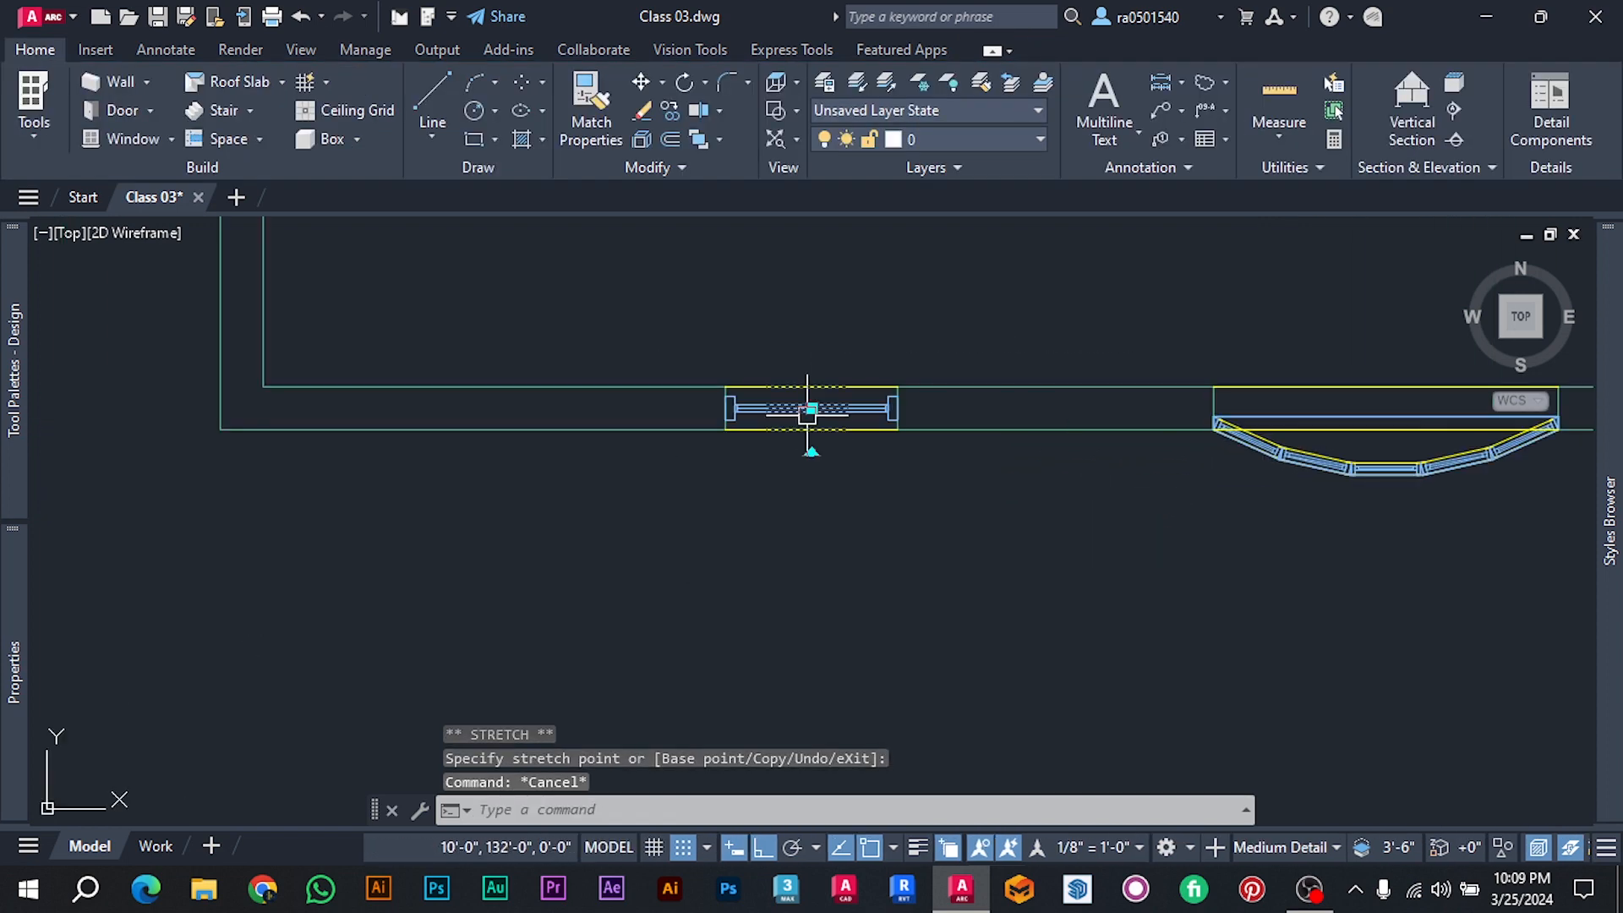
click(724, 408)
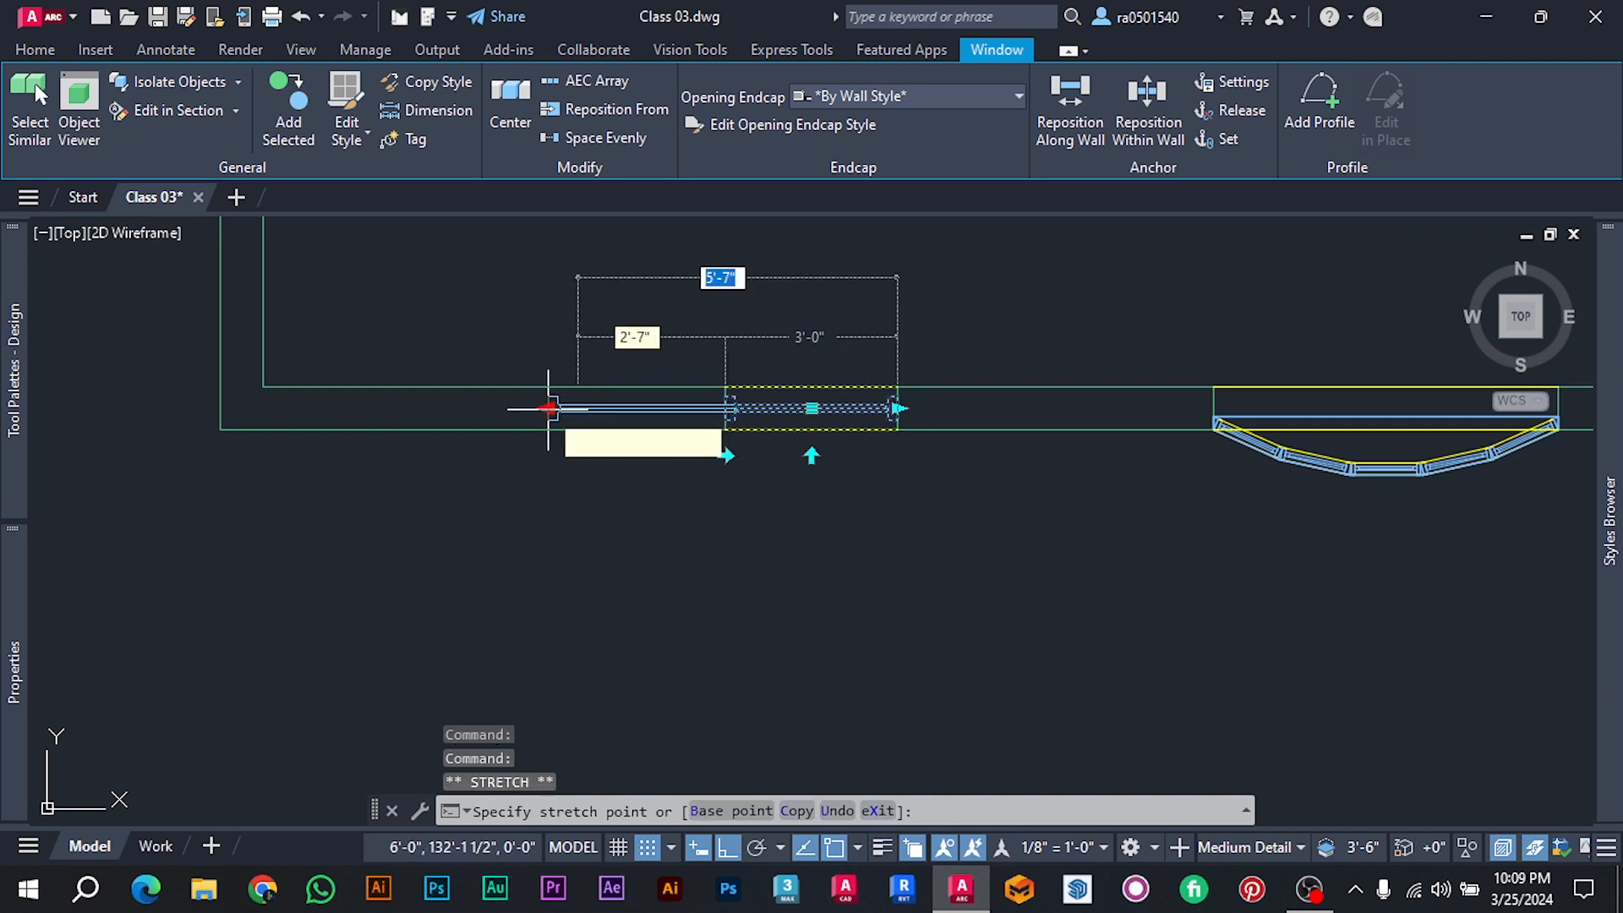
middle_drag(459, 352, 550, 455)
scroll(652, 423, down, 1)
key(Escape)
key(Escape)
scroll(551, 455, down, 2)
middle_drag(751, 429, 765, 520)
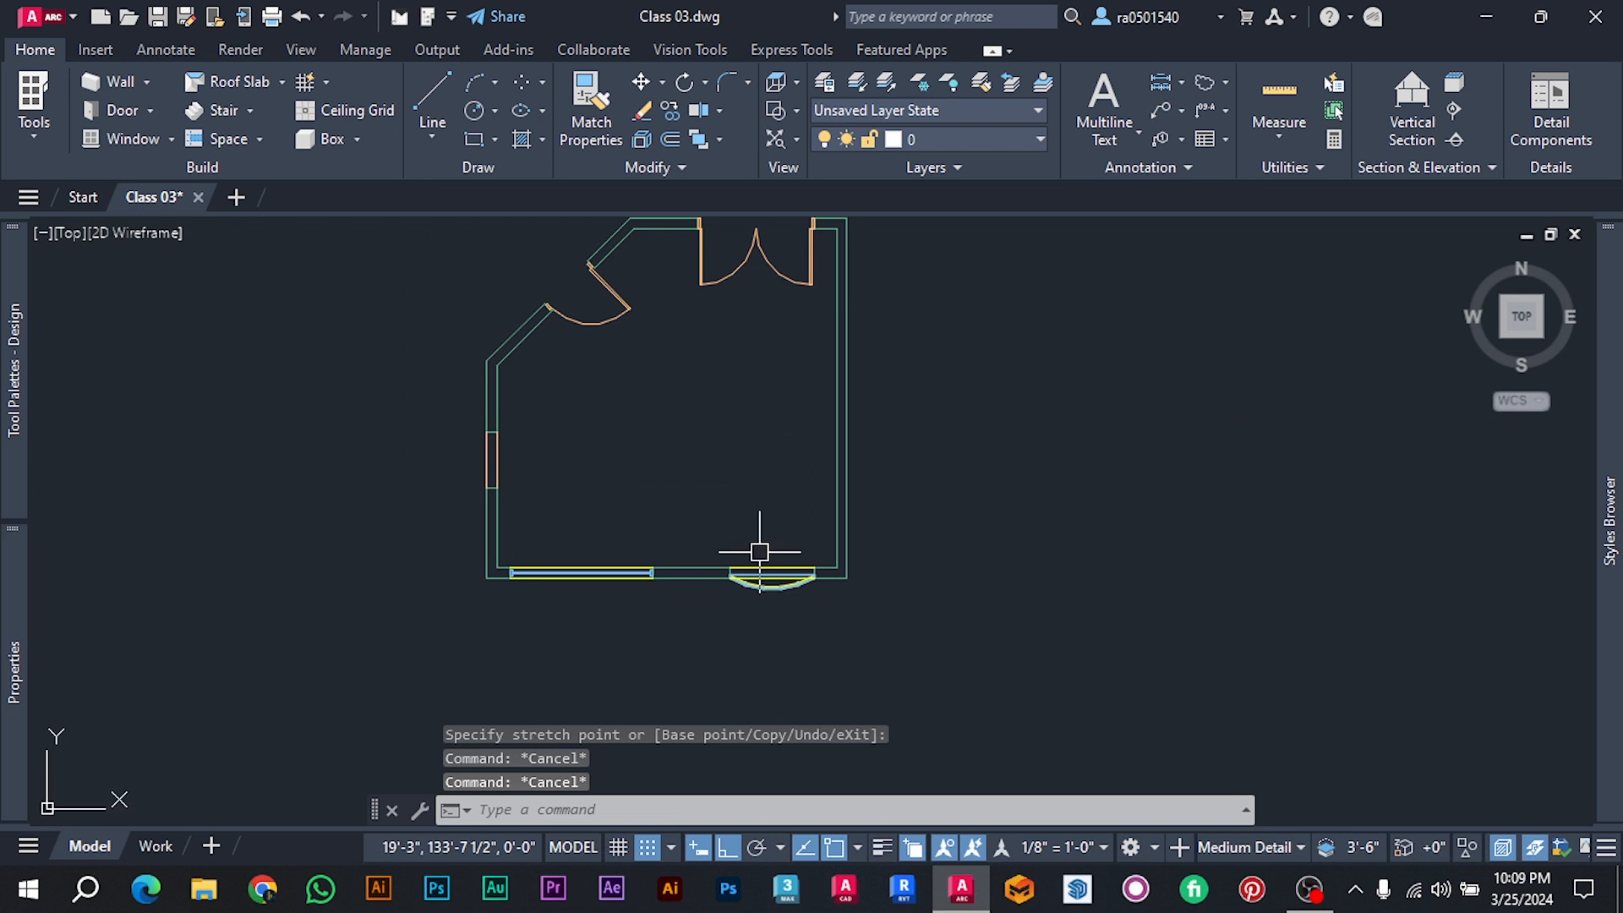
Move the bow window along the lower wall about 2 ft toward the Standard window.
scroll(761, 568, up, 2)
click(750, 591)
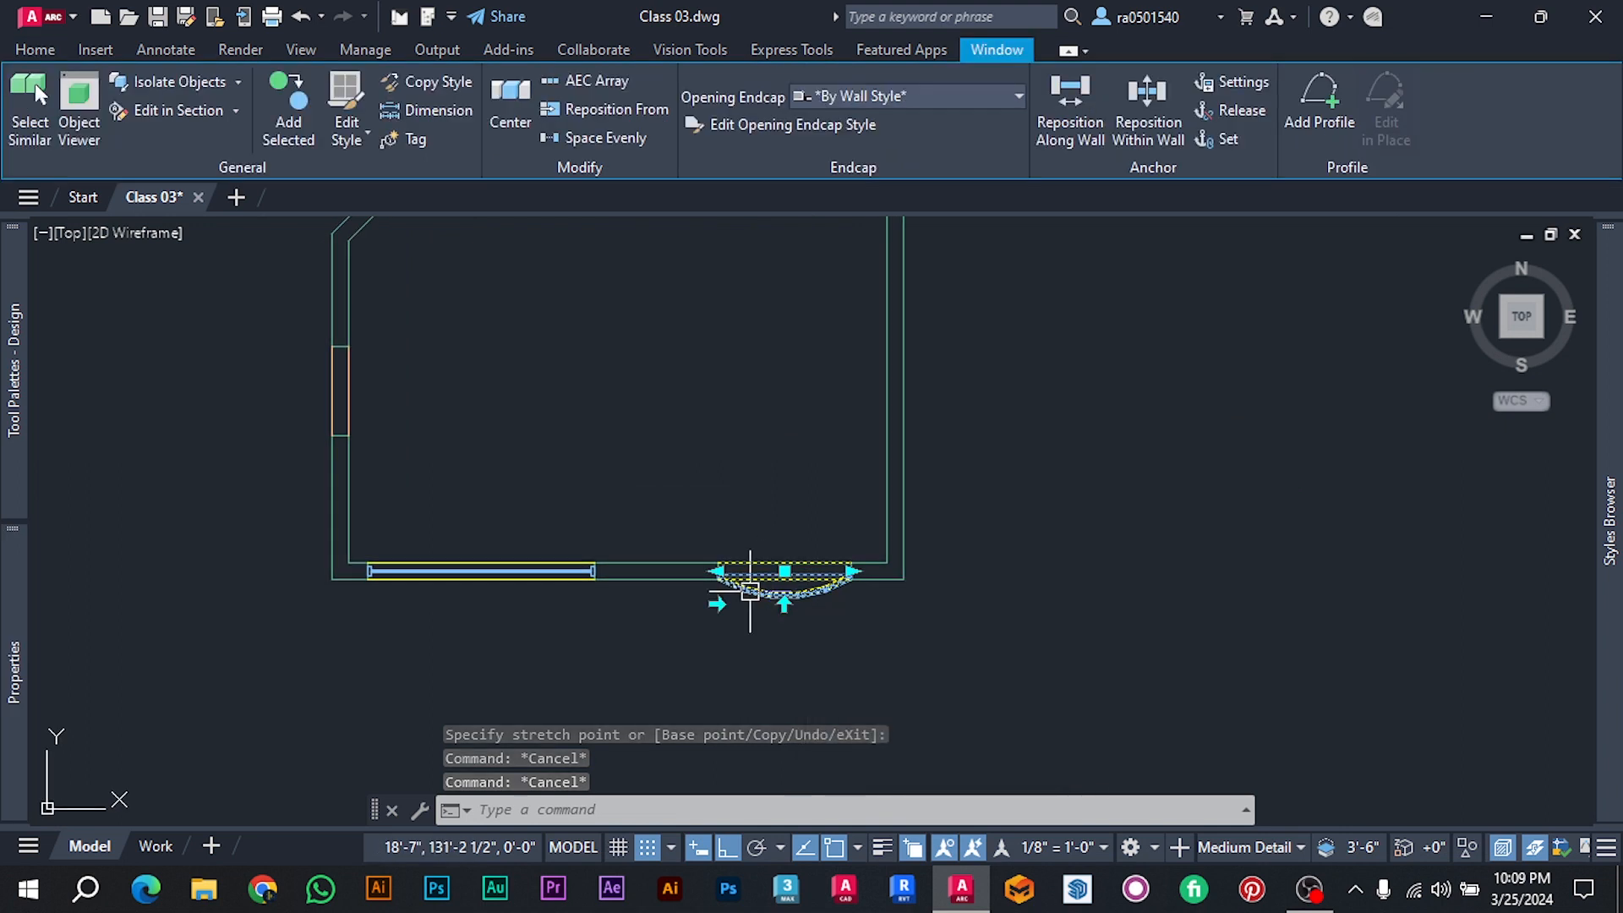
scroll(744, 591, up, 2)
click(802, 558)
click(727, 558)
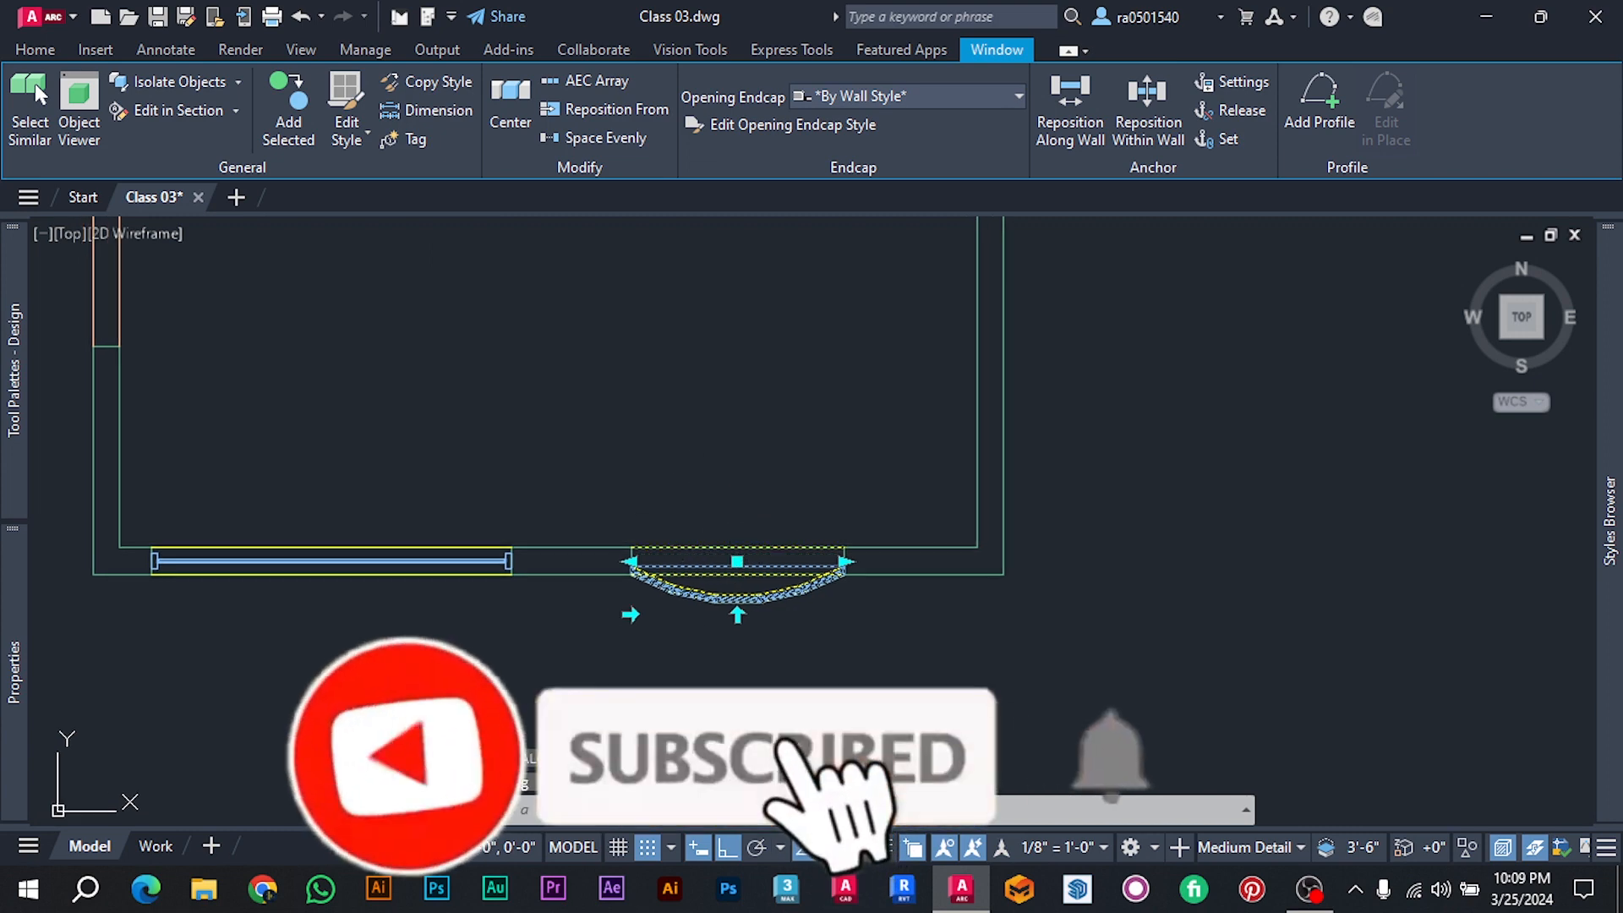
key(Escape)
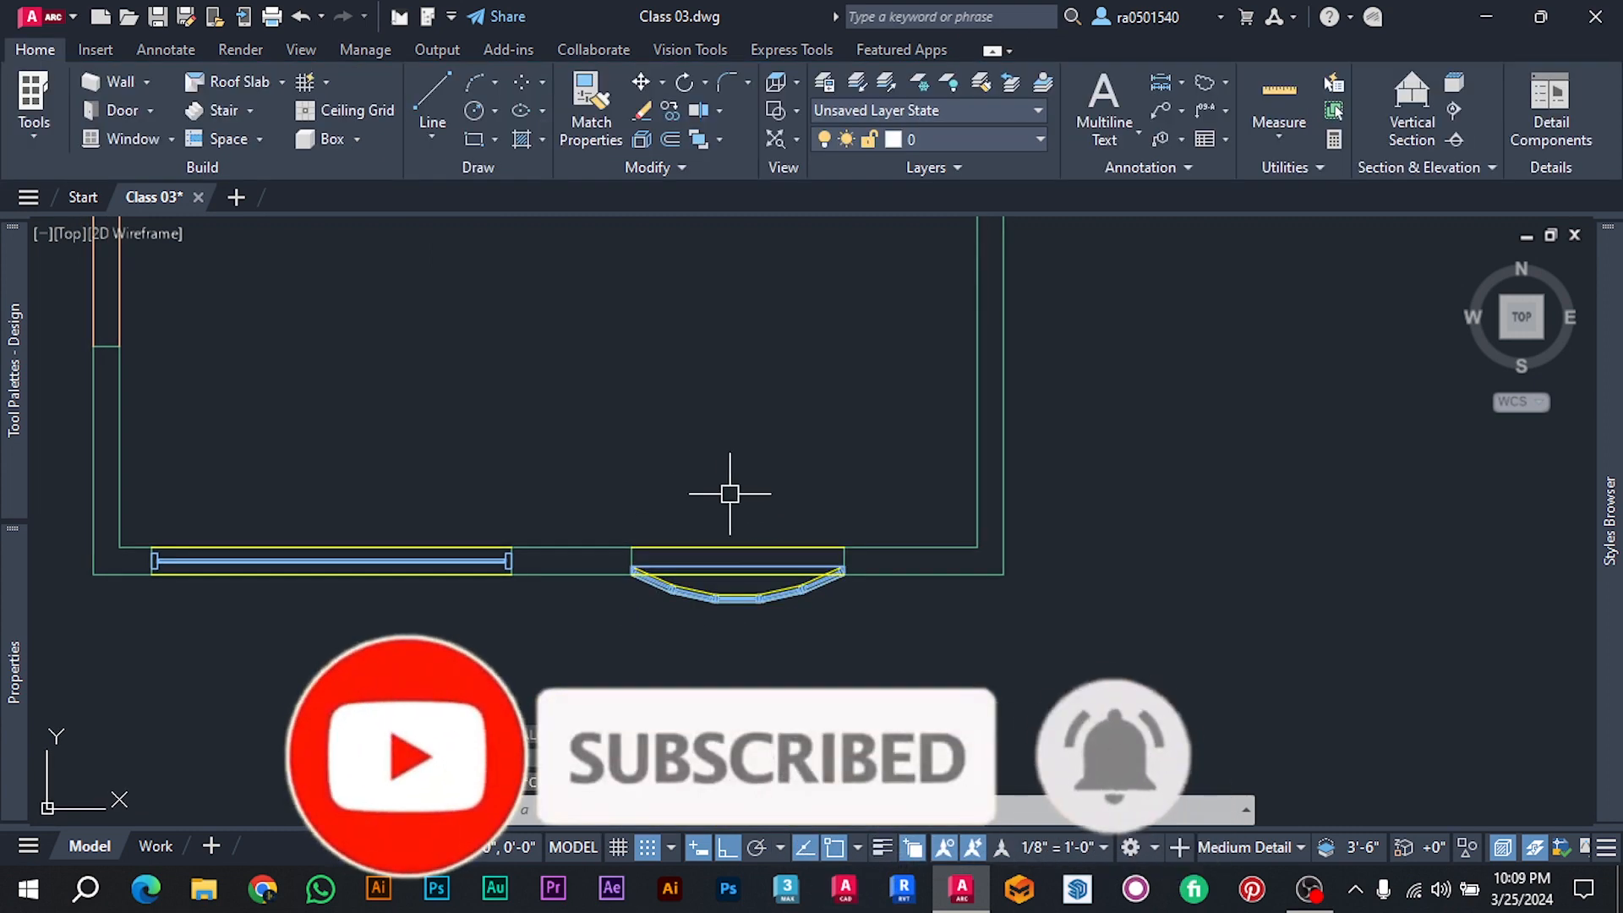
Insert a corner window with 3'-0" legs at the lower right corner of the walls.
click(171, 138)
click(170, 227)
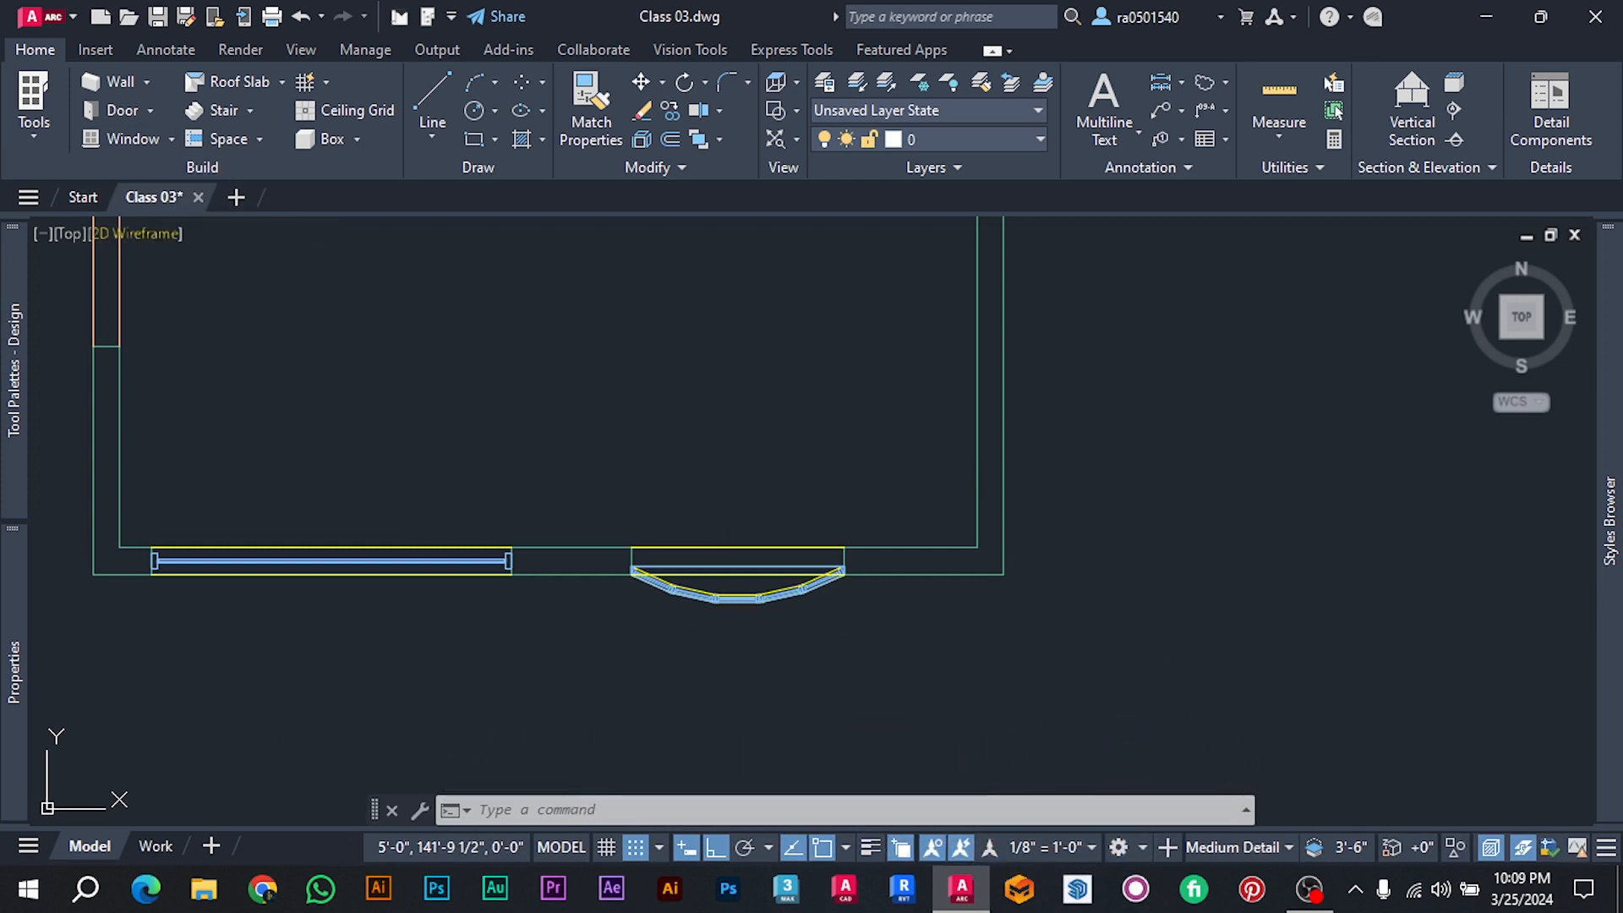
click(973, 364)
scroll(961, 623, up, 2)
click(1018, 587)
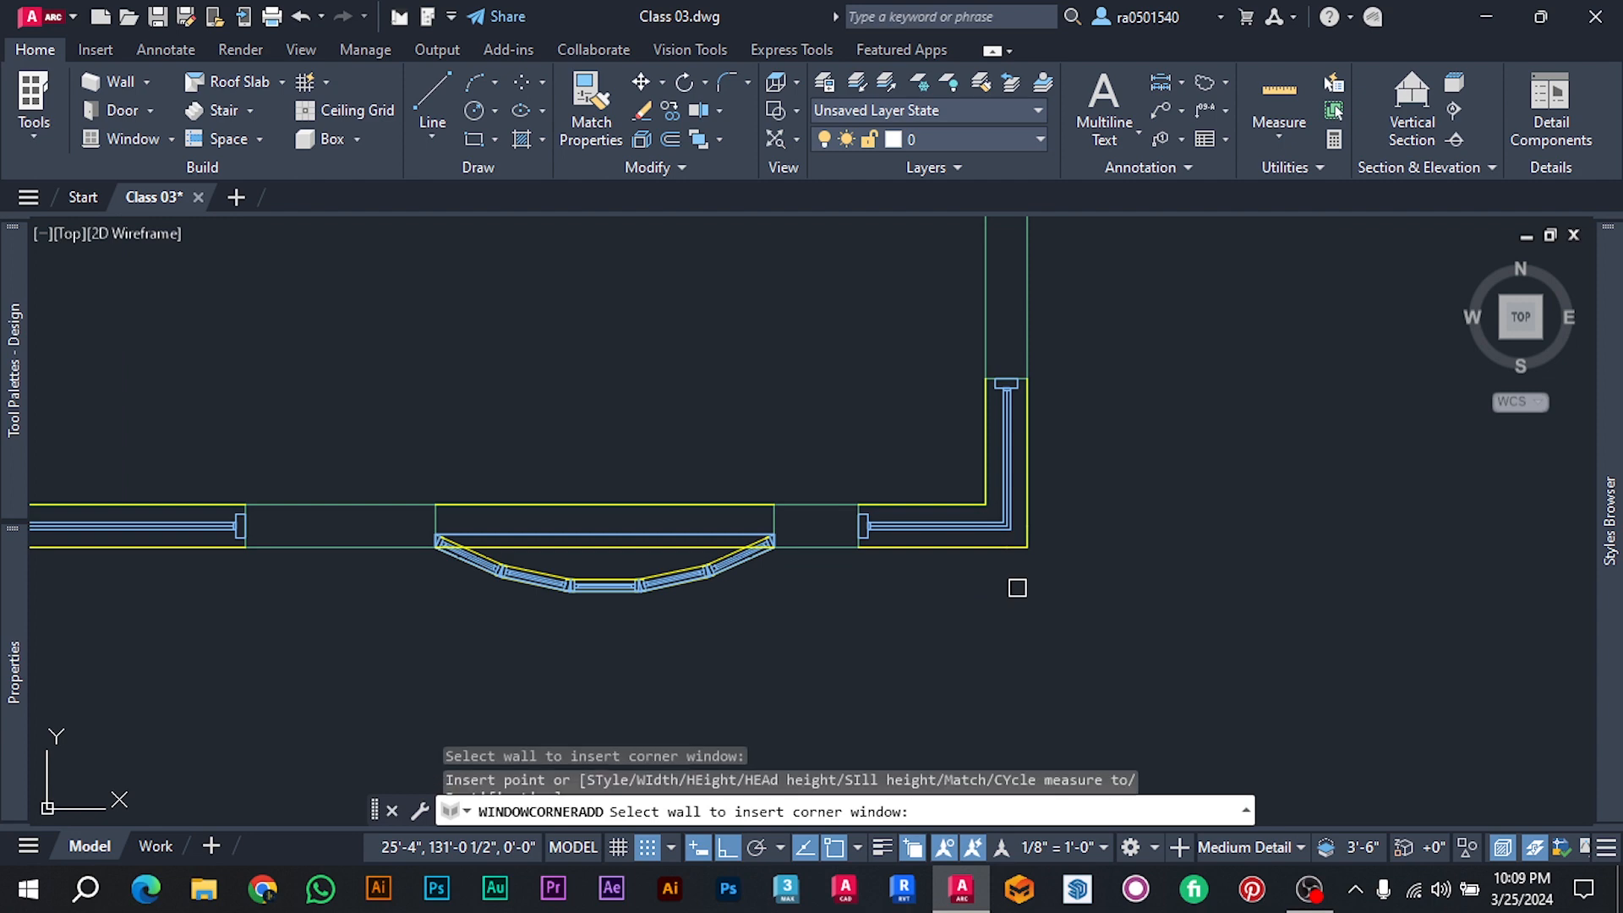
key(Escape)
Set both the vertical and the horizontal leg of the corner window to 4'.
mouse_move(982, 442)
middle_down()
mouse_move(877, 456)
mouse_move(877, 473)
mouse_move(943, 492)
middle_up()
click(938, 453)
click(953, 465)
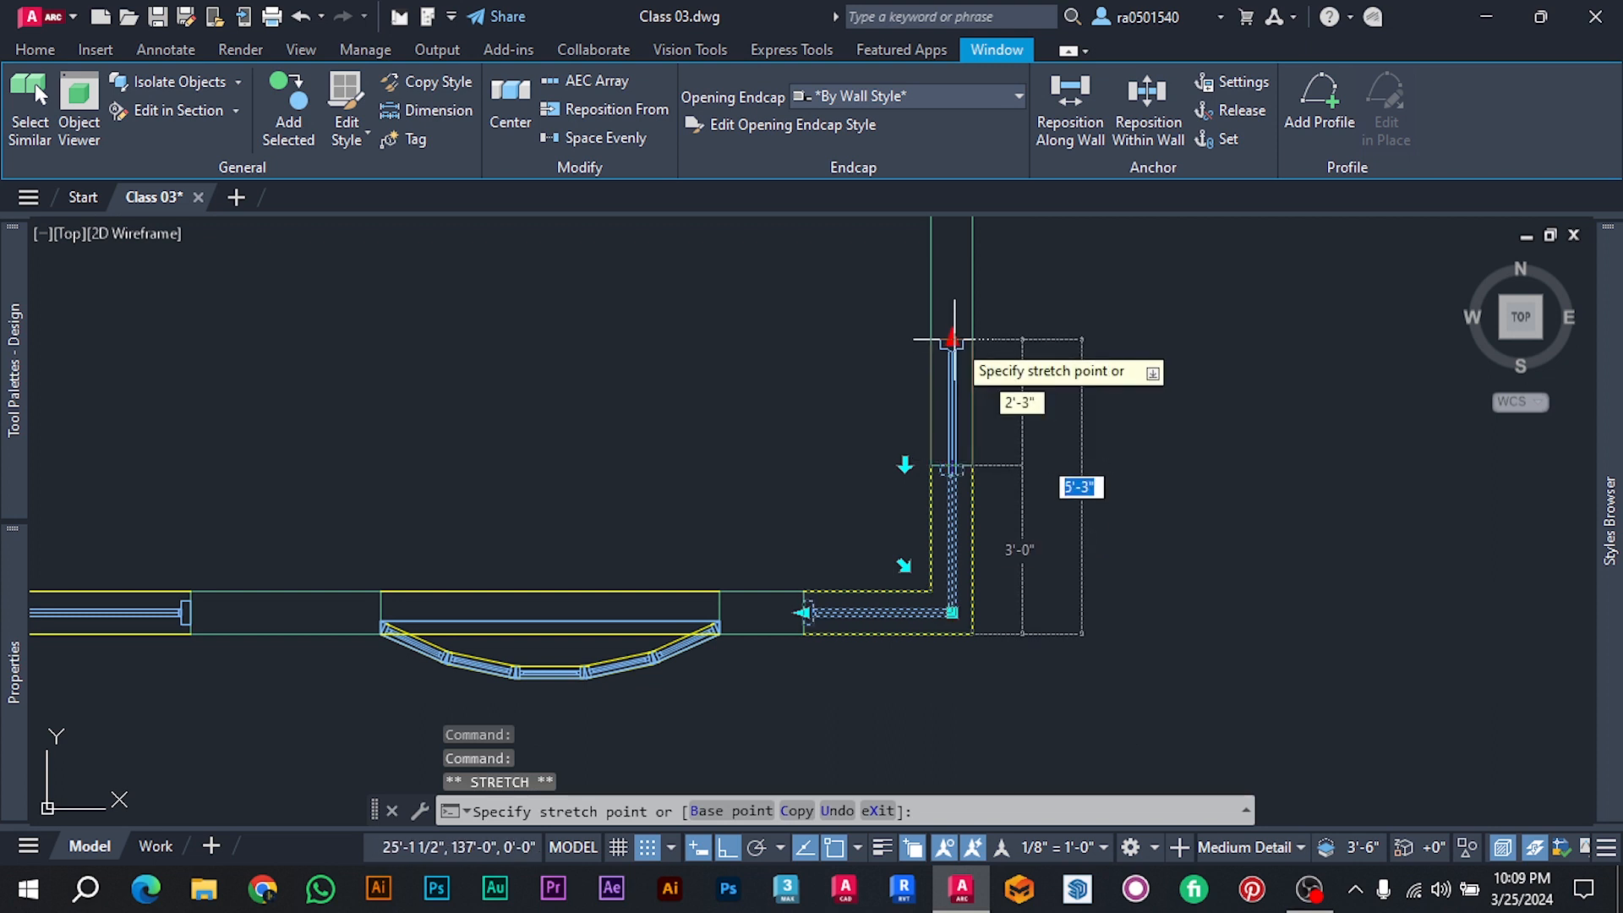
key(Return)
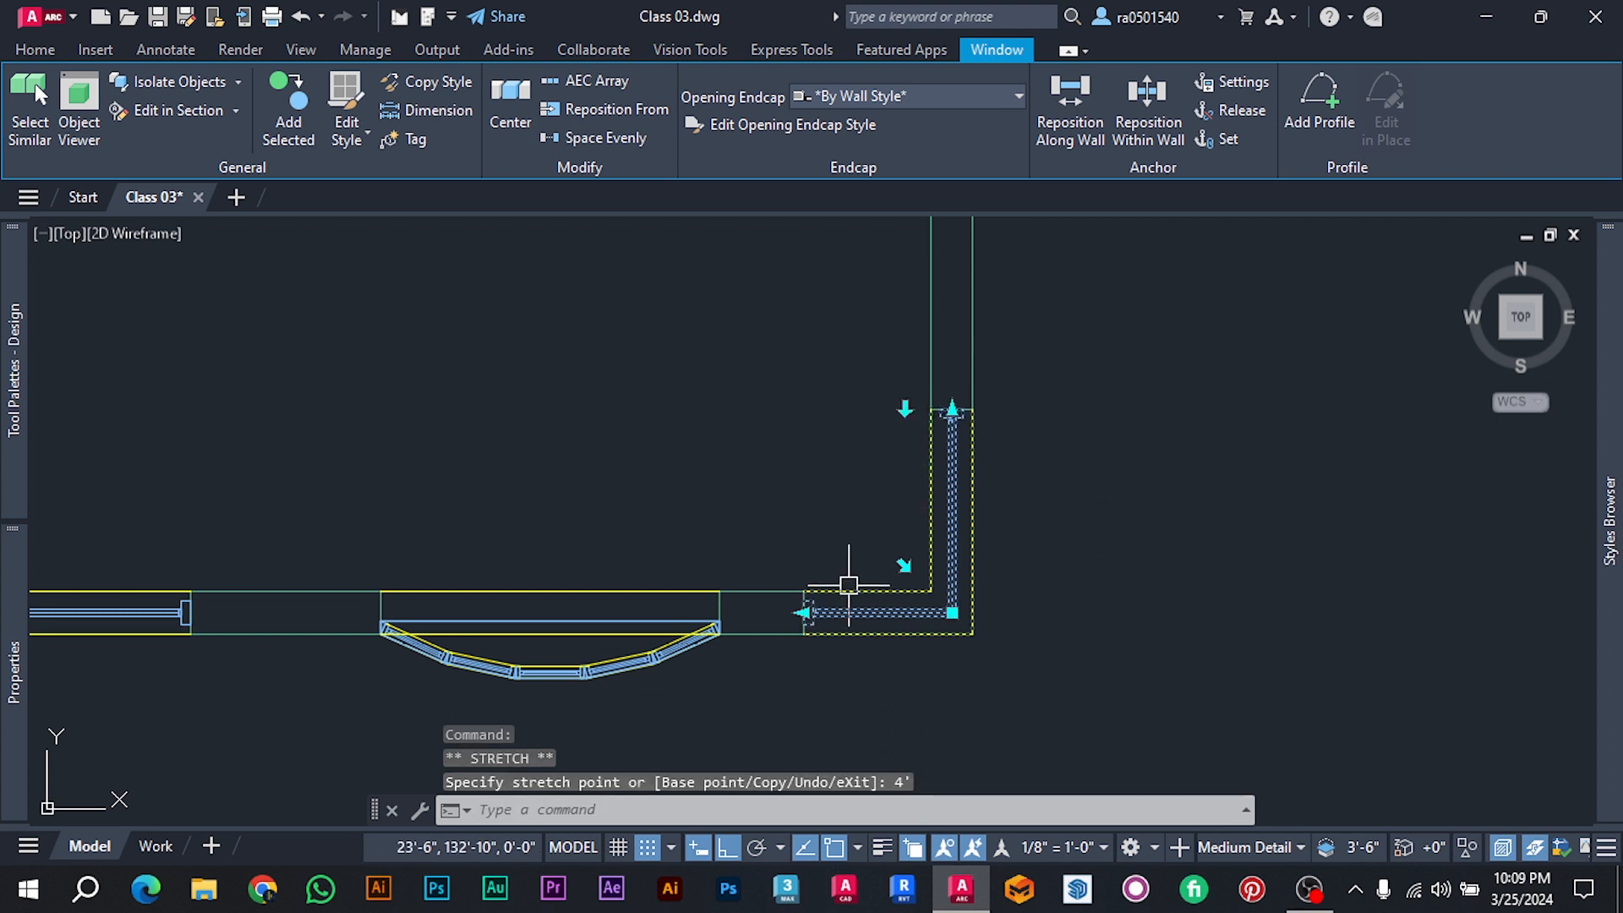
click(804, 612)
text(4')
key(Return)
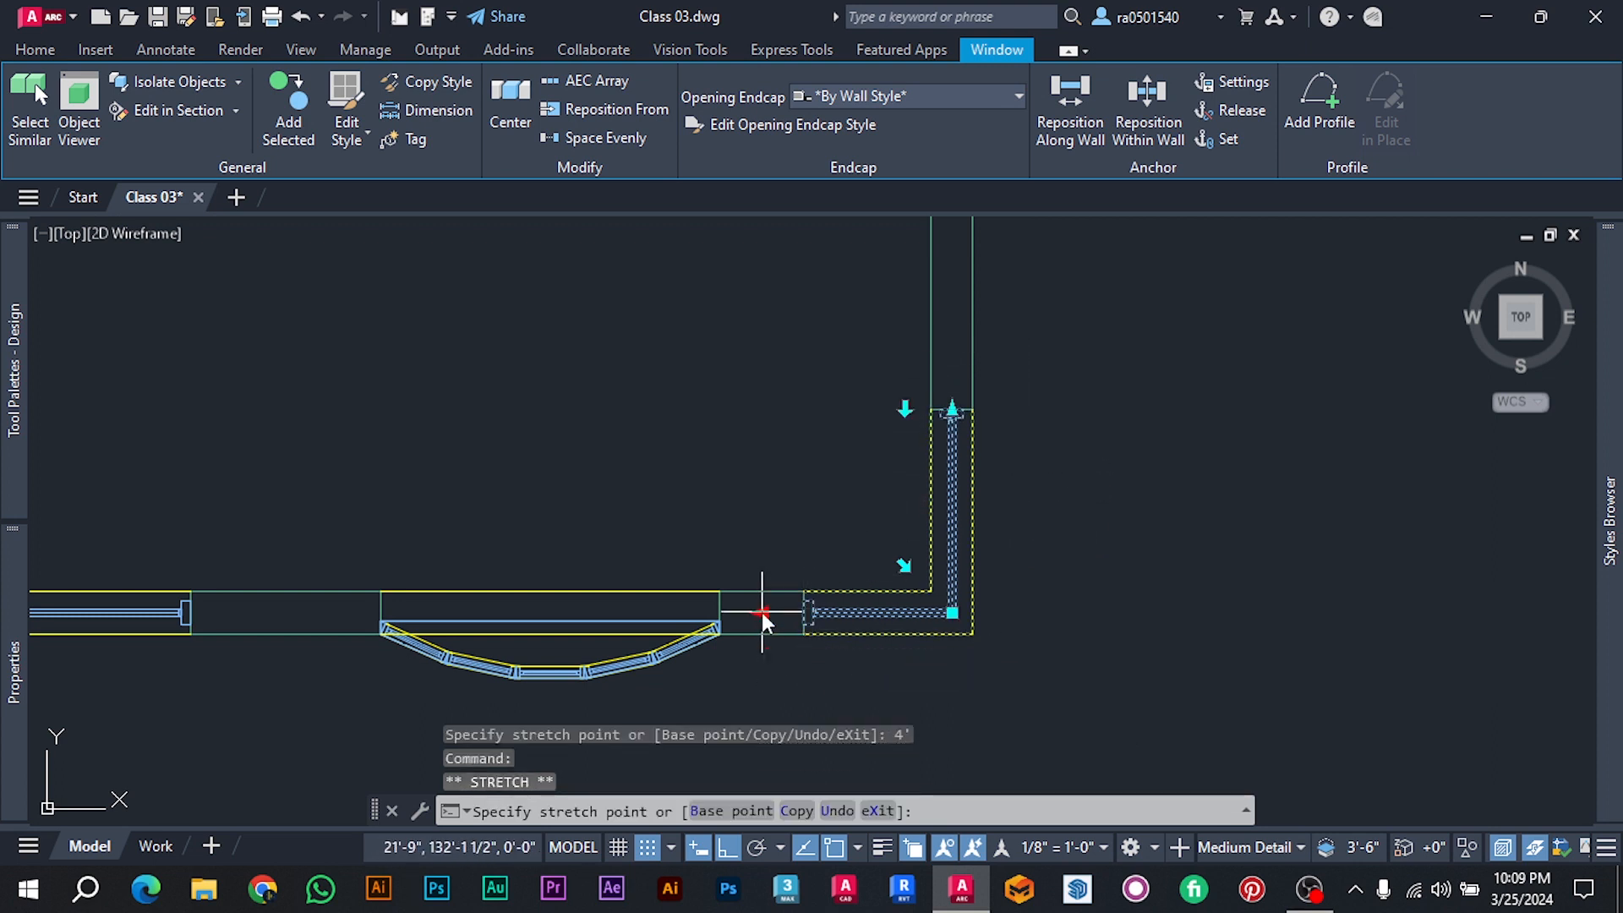
key(Escape)
scroll(833, 459, down, 4)
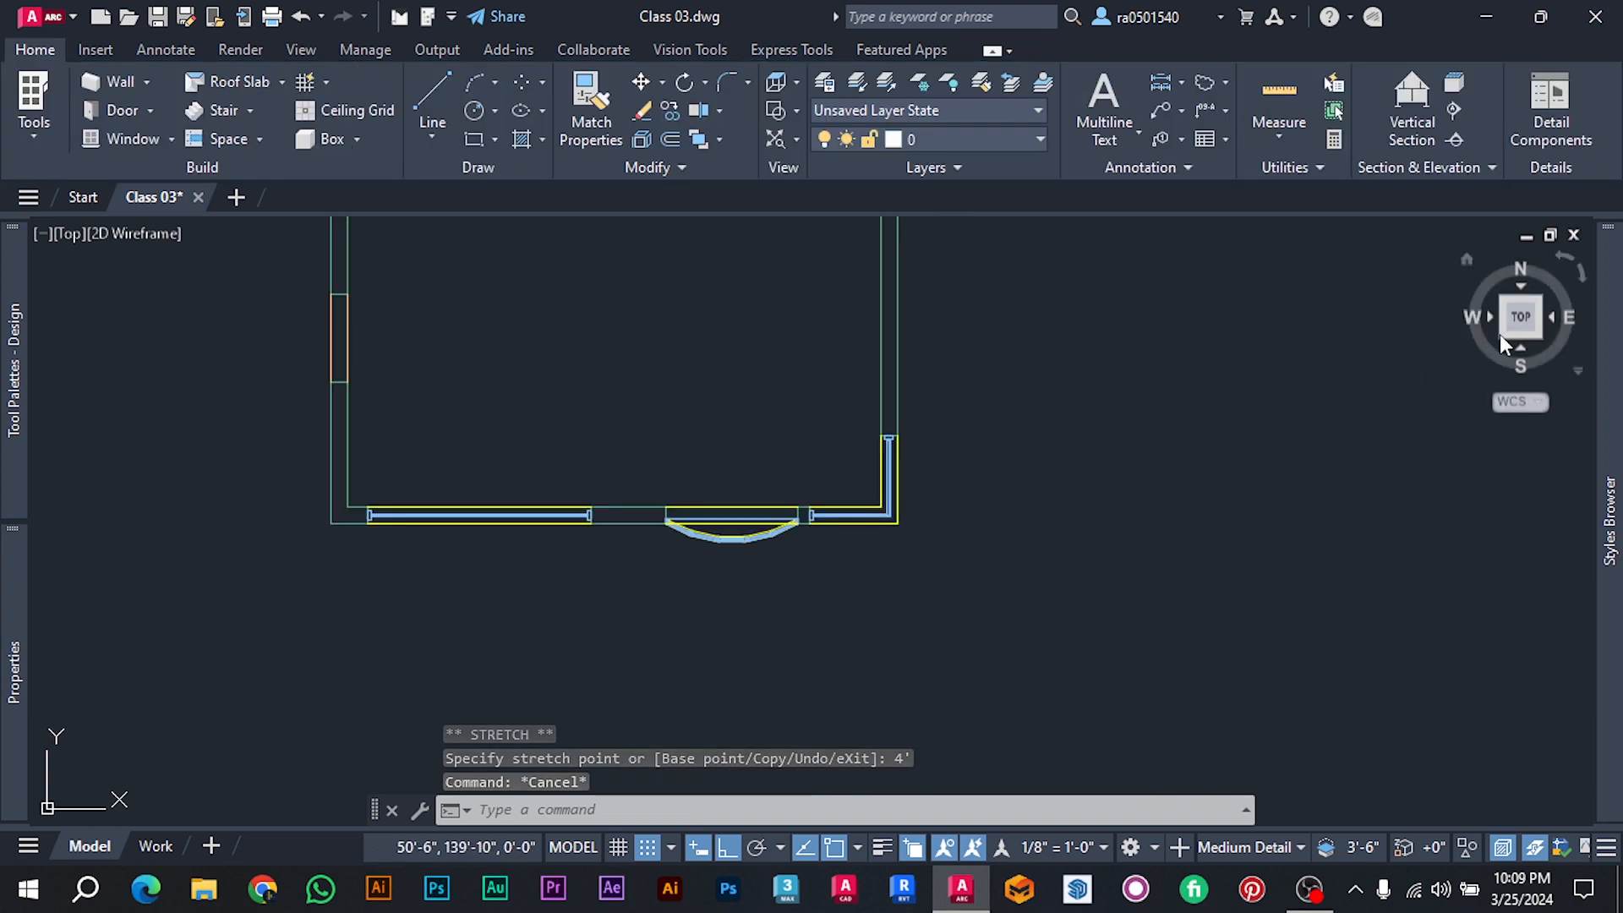
Switch to the southwest isometric view and examine the Standard, bow and corner windows in 3D.
click(1482, 347)
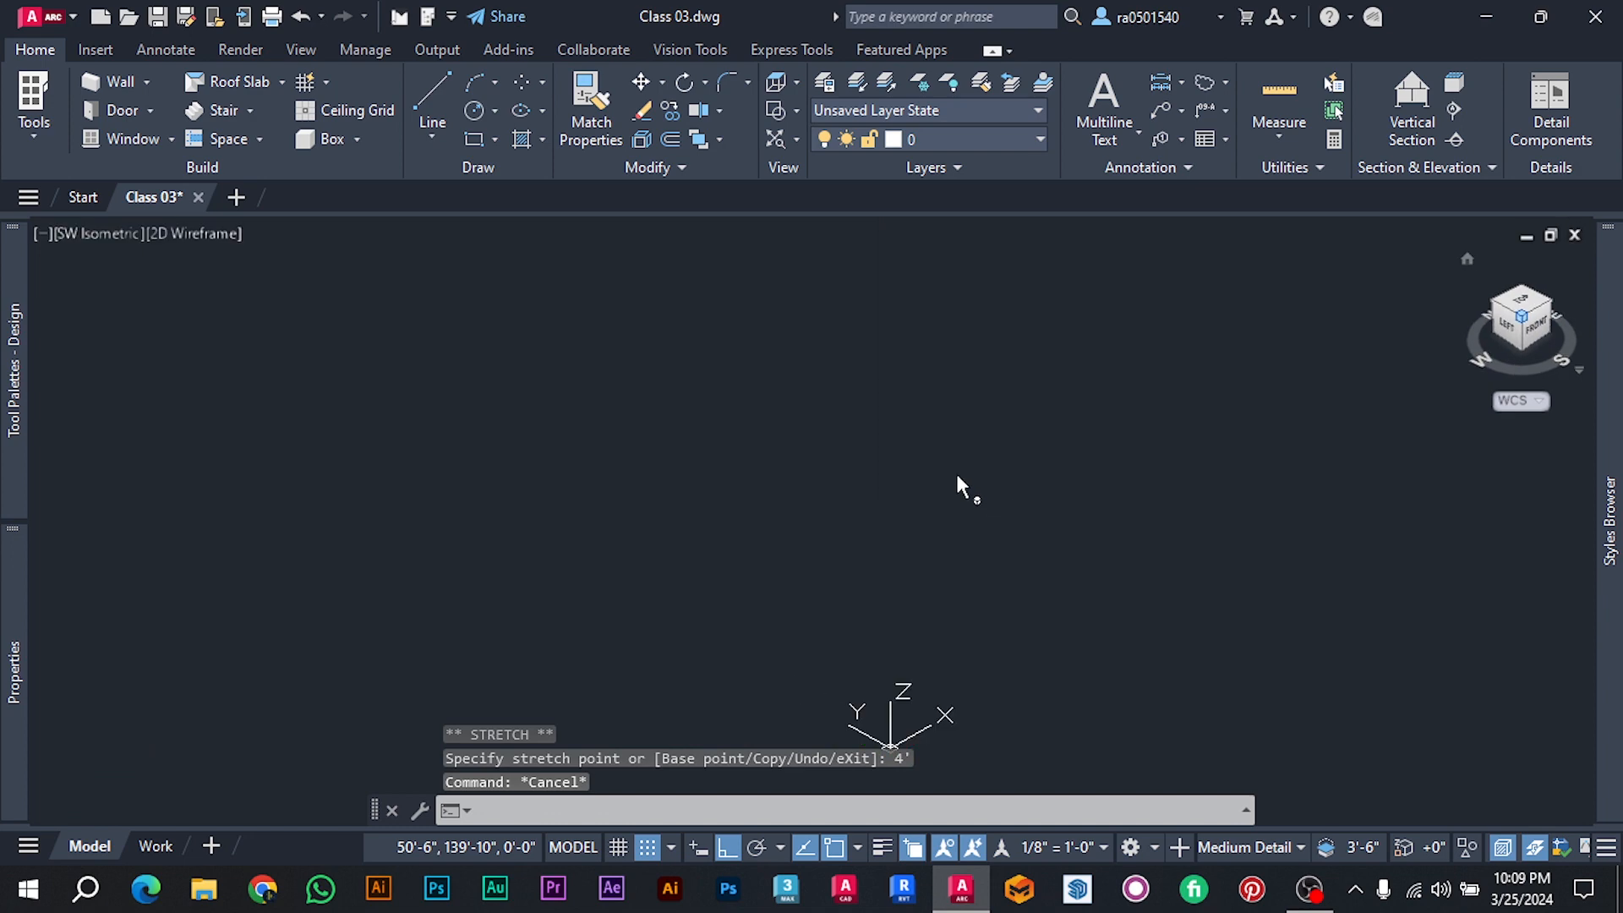
scroll(822, 488, up, 6)
scroll(813, 508, down, 4)
shift+middle_drag(813, 507, 842, 605)
scroll(770, 559, up, 3)
scroll(773, 557, up, 5)
scroll(794, 544, down, 2)
middle_drag(821, 465, 862, 499)
scroll(947, 420, down, 2)
scroll(923, 616, down, 2)
middle_drag(923, 615, 797, 561)
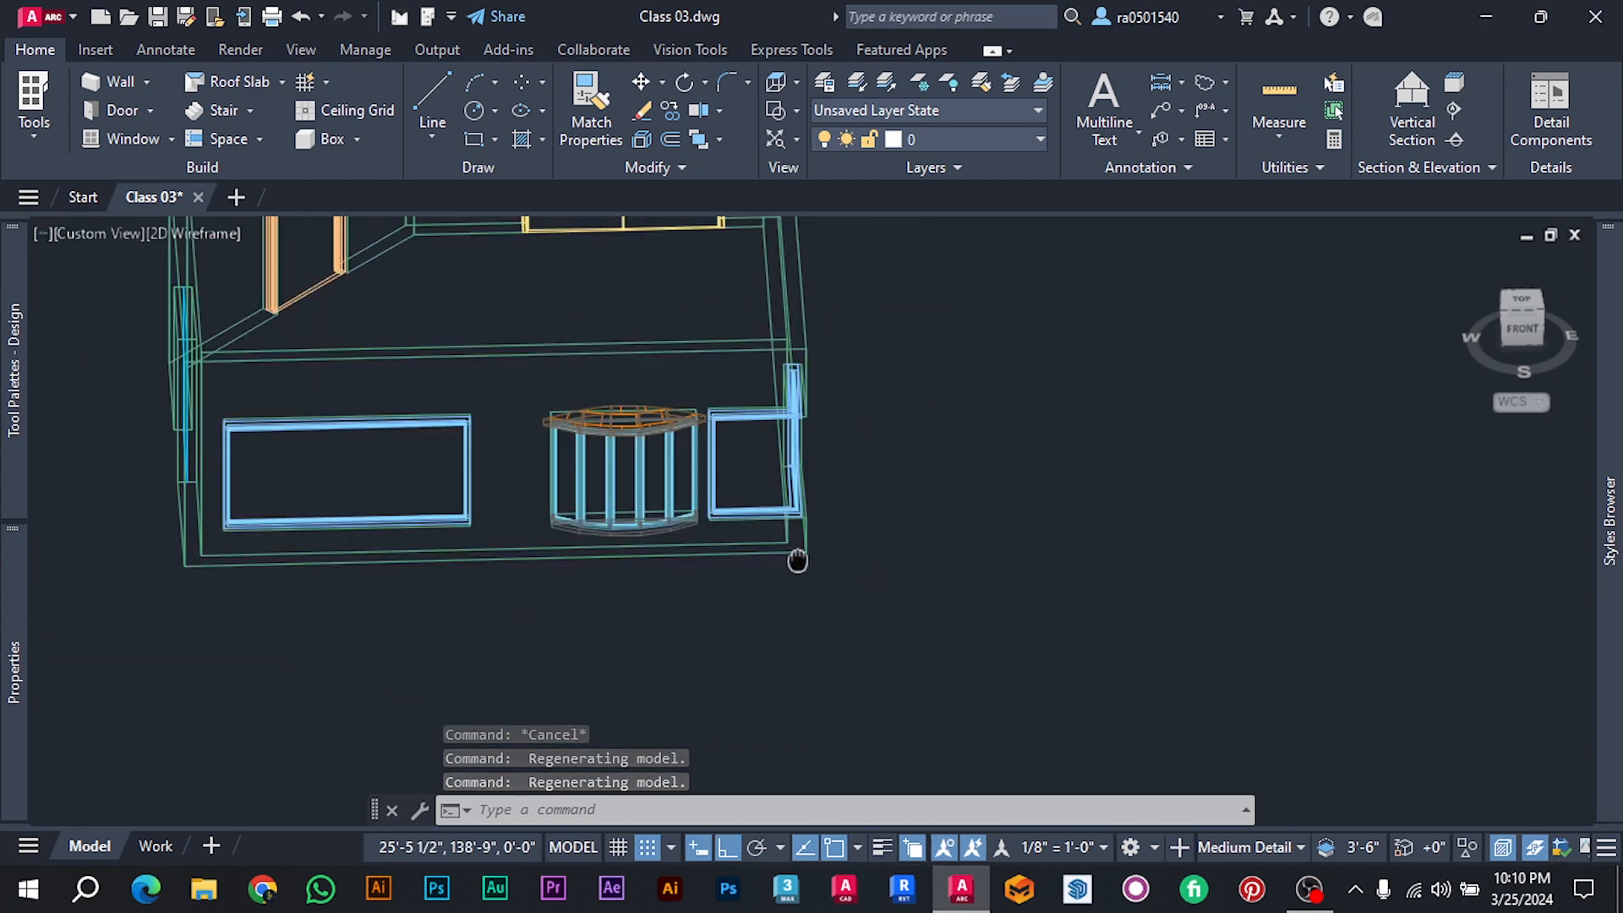
Return to the Top view of the floor plan.
click(1519, 297)
scroll(507, 616, up, 5)
middle_drag(508, 616, 725, 550)
scroll(724, 550, up, 3)
scroll(811, 533, up, 4)
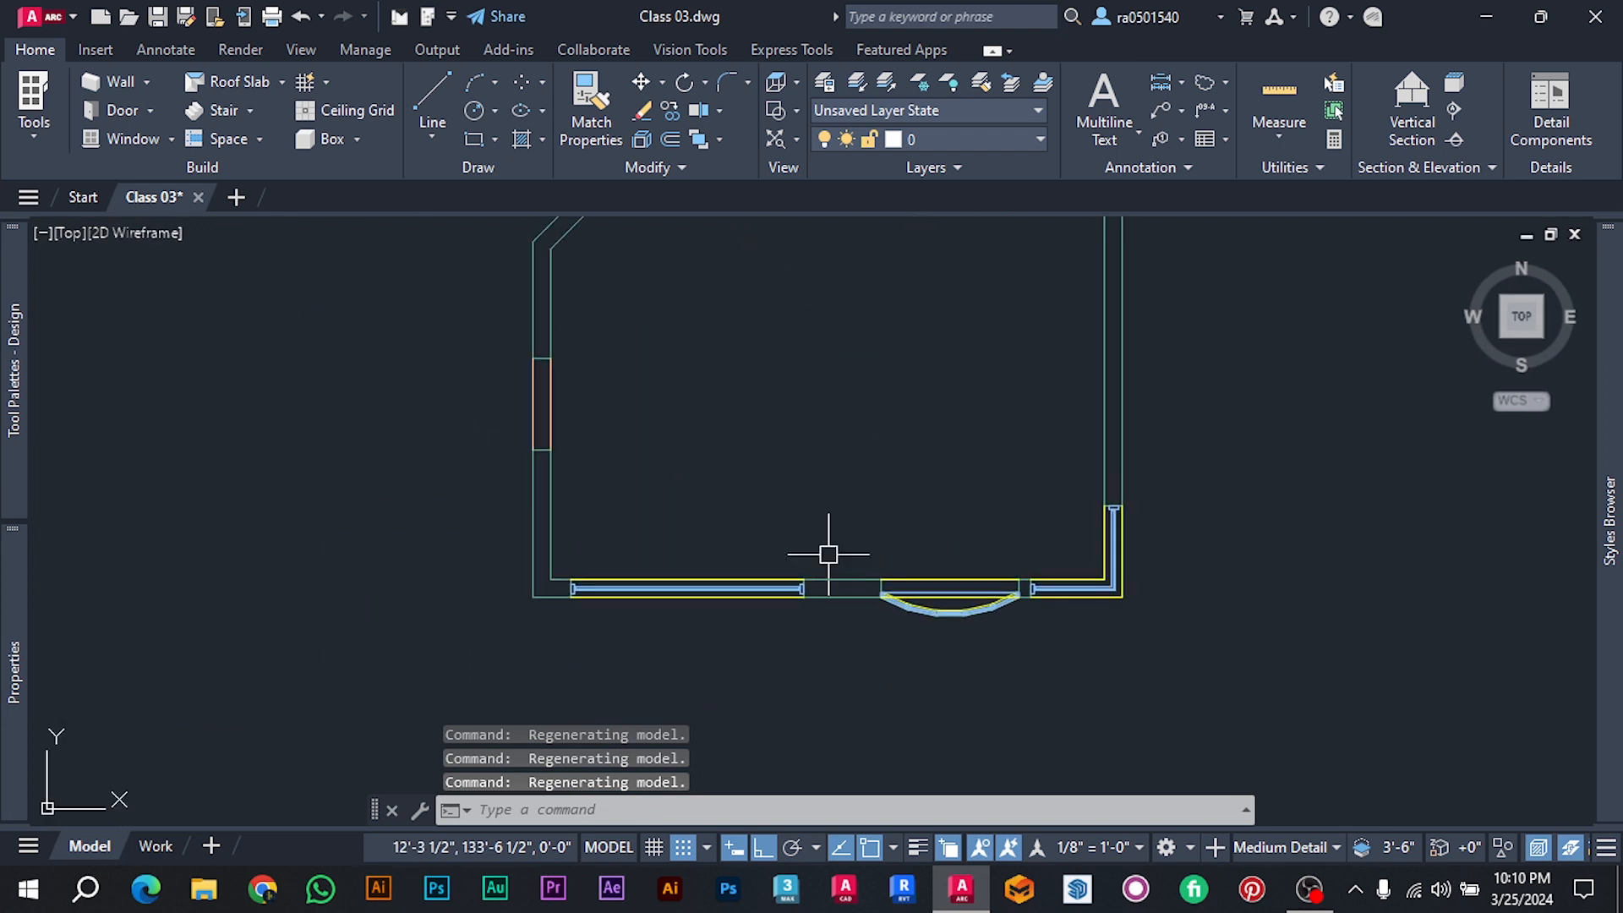
Insert a Standard Door/Window Assembly 10'-0" wide and 6'-0" high in the right vertical wall, above the corner window.
click(150, 111)
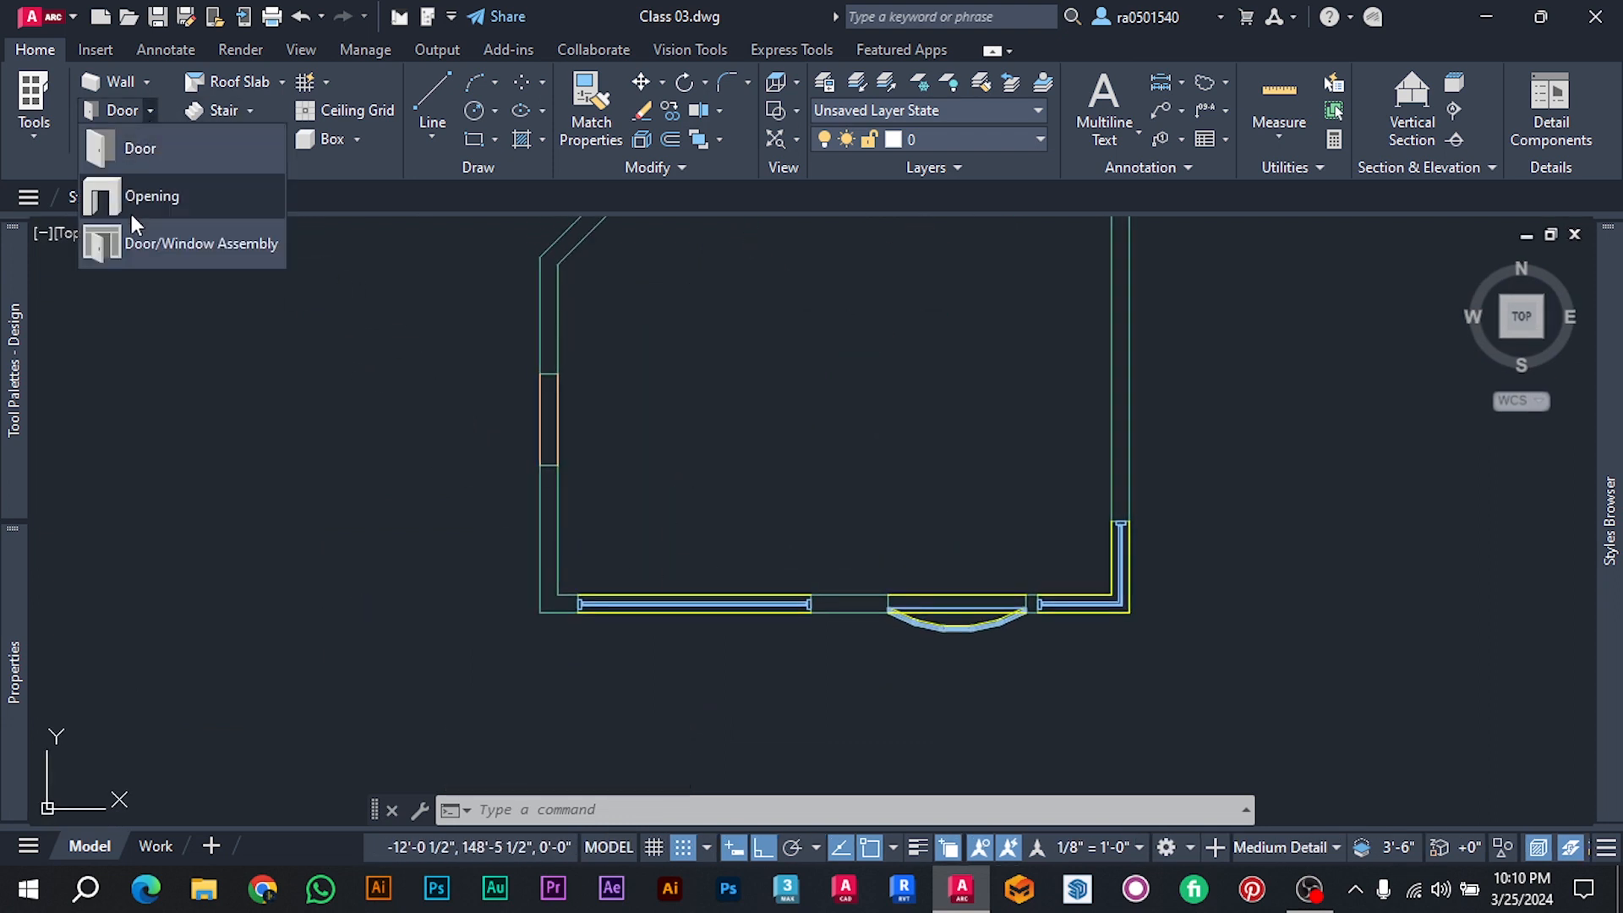
click(196, 251)
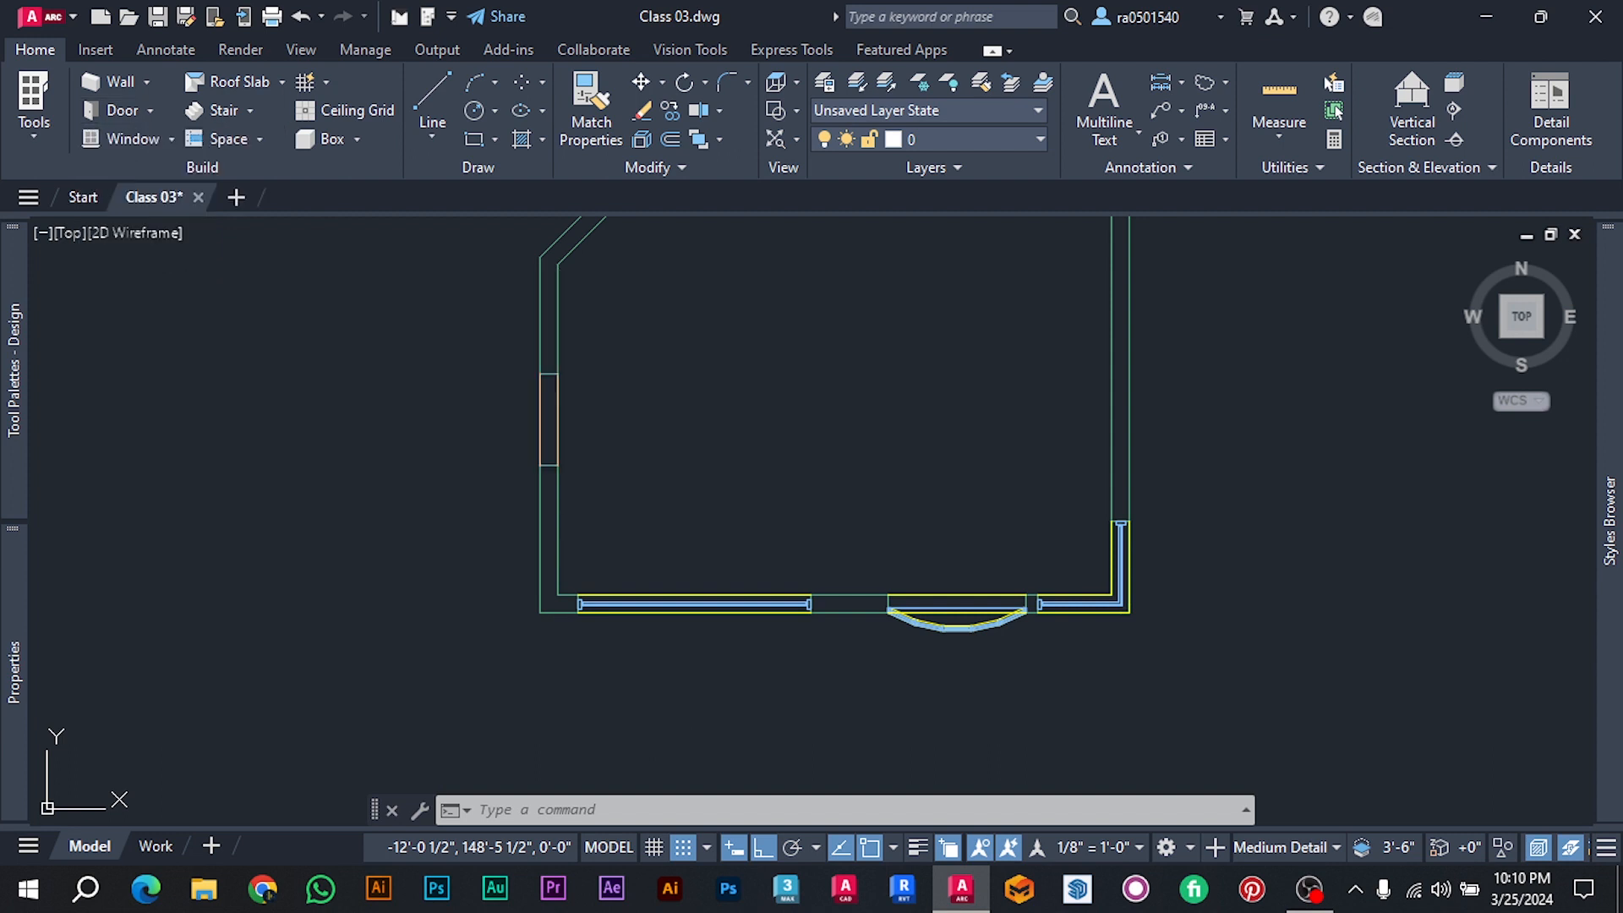
scroll(344, 449, down, 3)
middle_drag(688, 421, 677, 454)
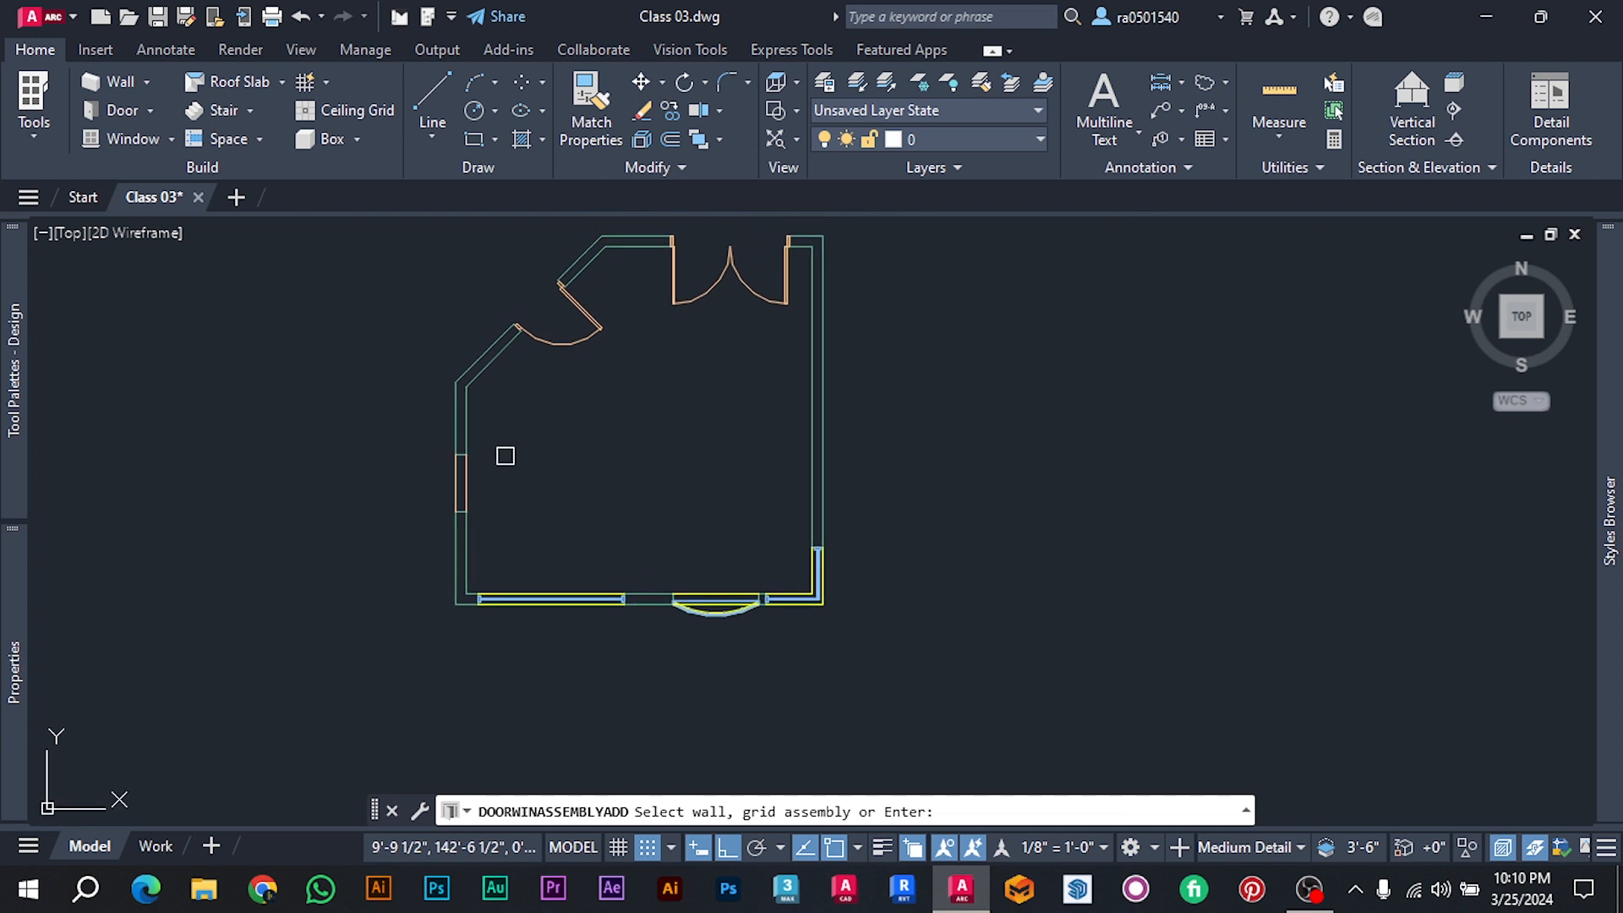
mouse_move(4, 710)
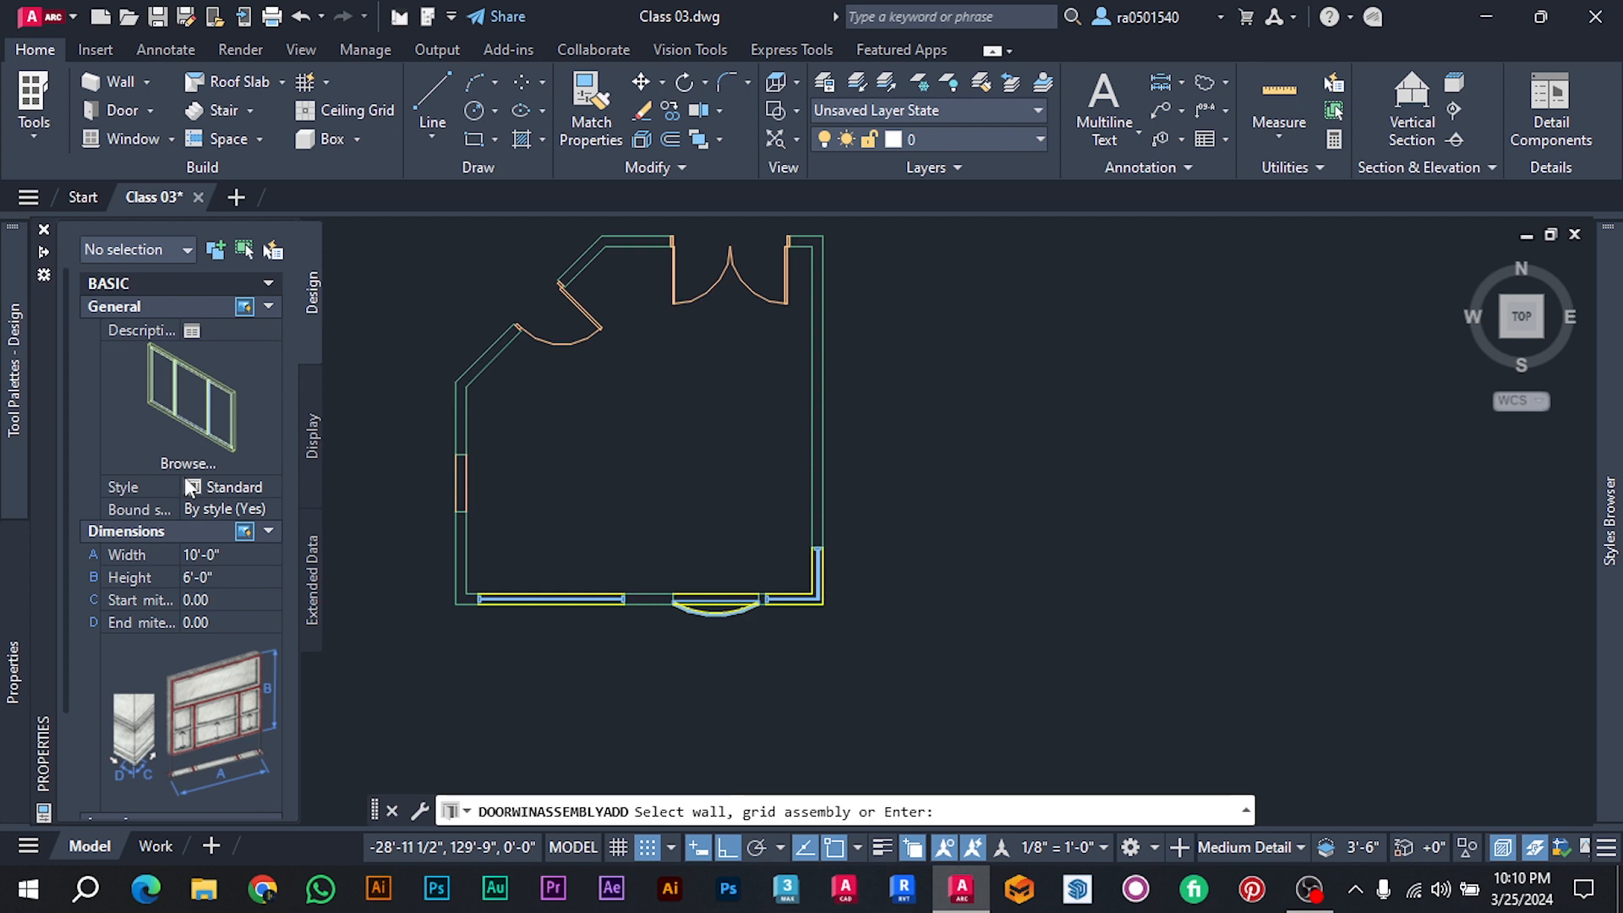
scroll(159, 628, down, 2)
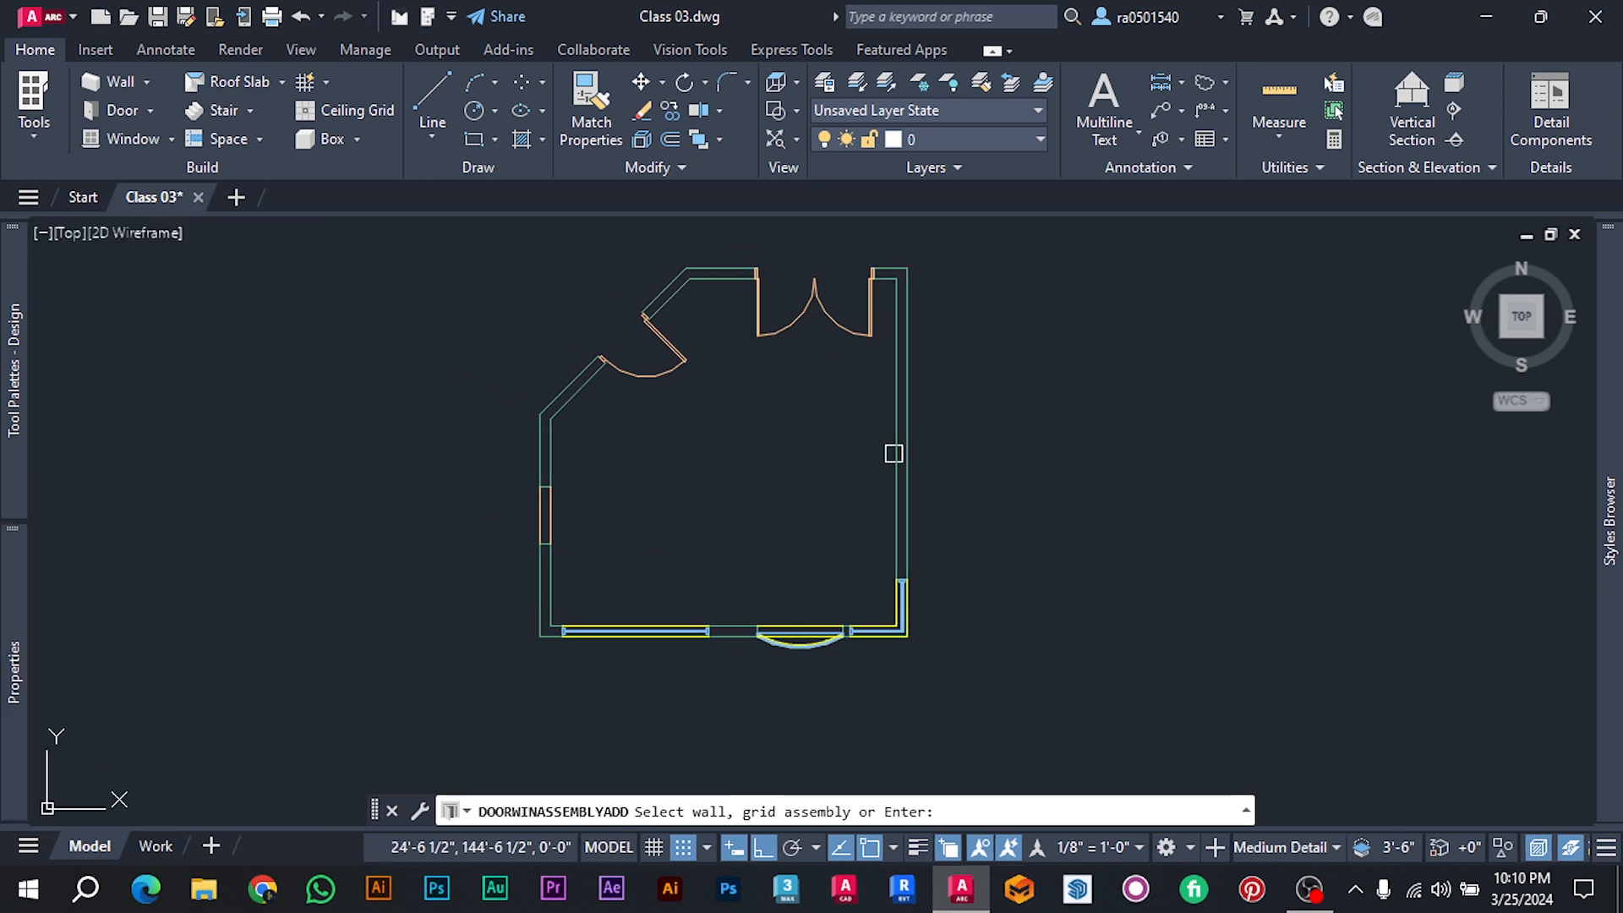
click(894, 454)
scroll(893, 460, up, 2)
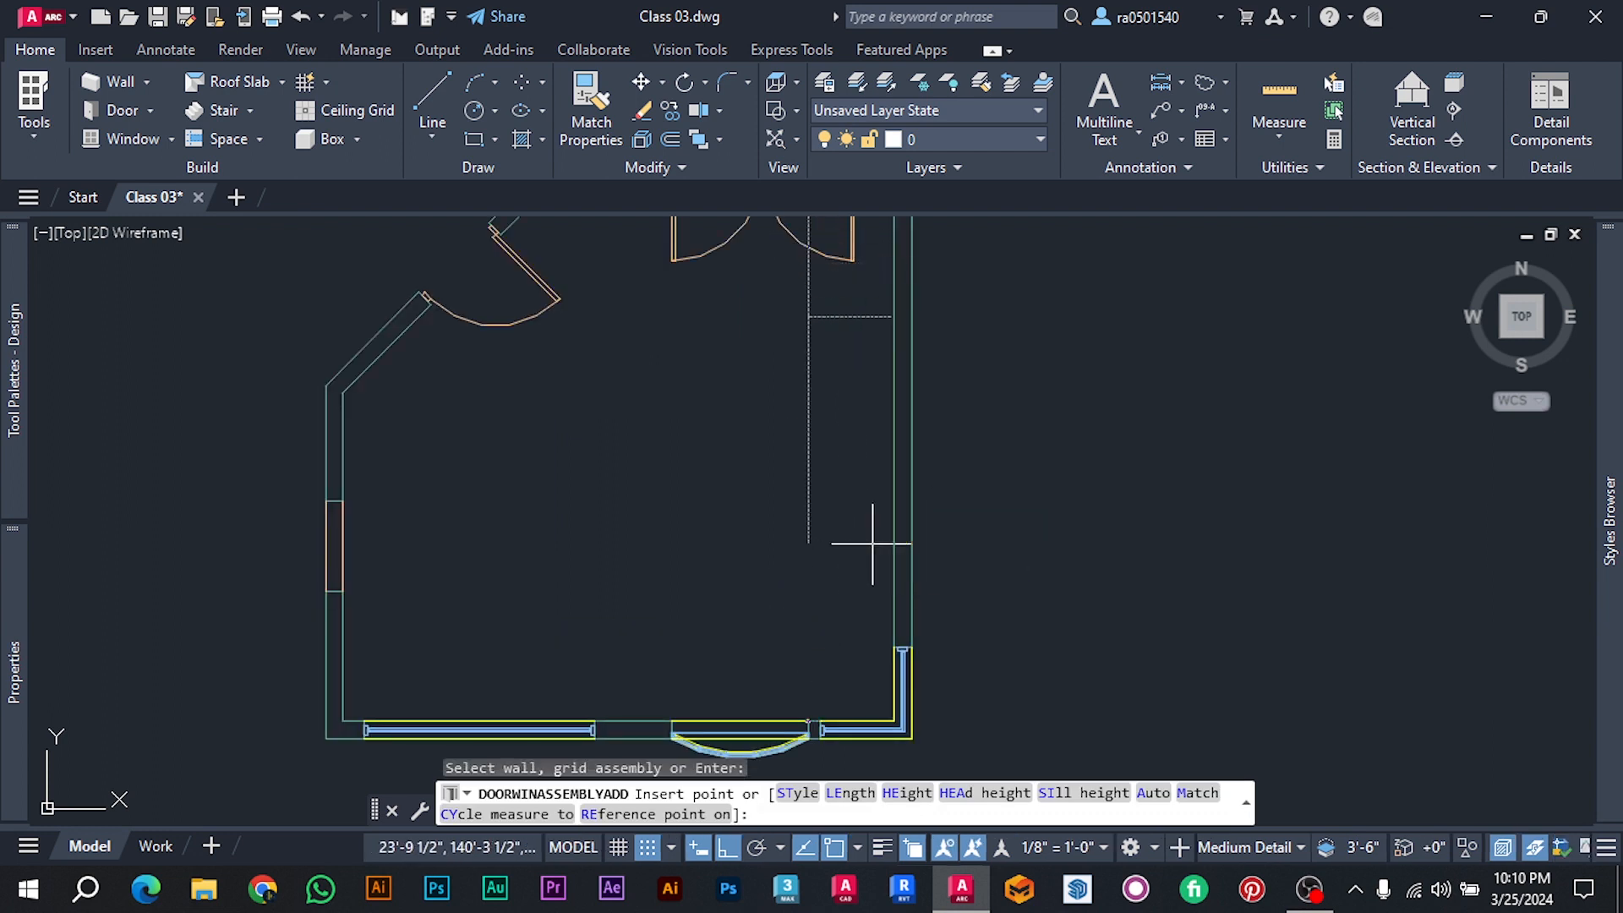
click(872, 544)
scroll(881, 442, up, 1)
key(Escape)
Examine the frame, mullions and ends of the door/window assembly in plan.
scroll(896, 357, up, 2)
middle_drag(908, 262, 875, 357)
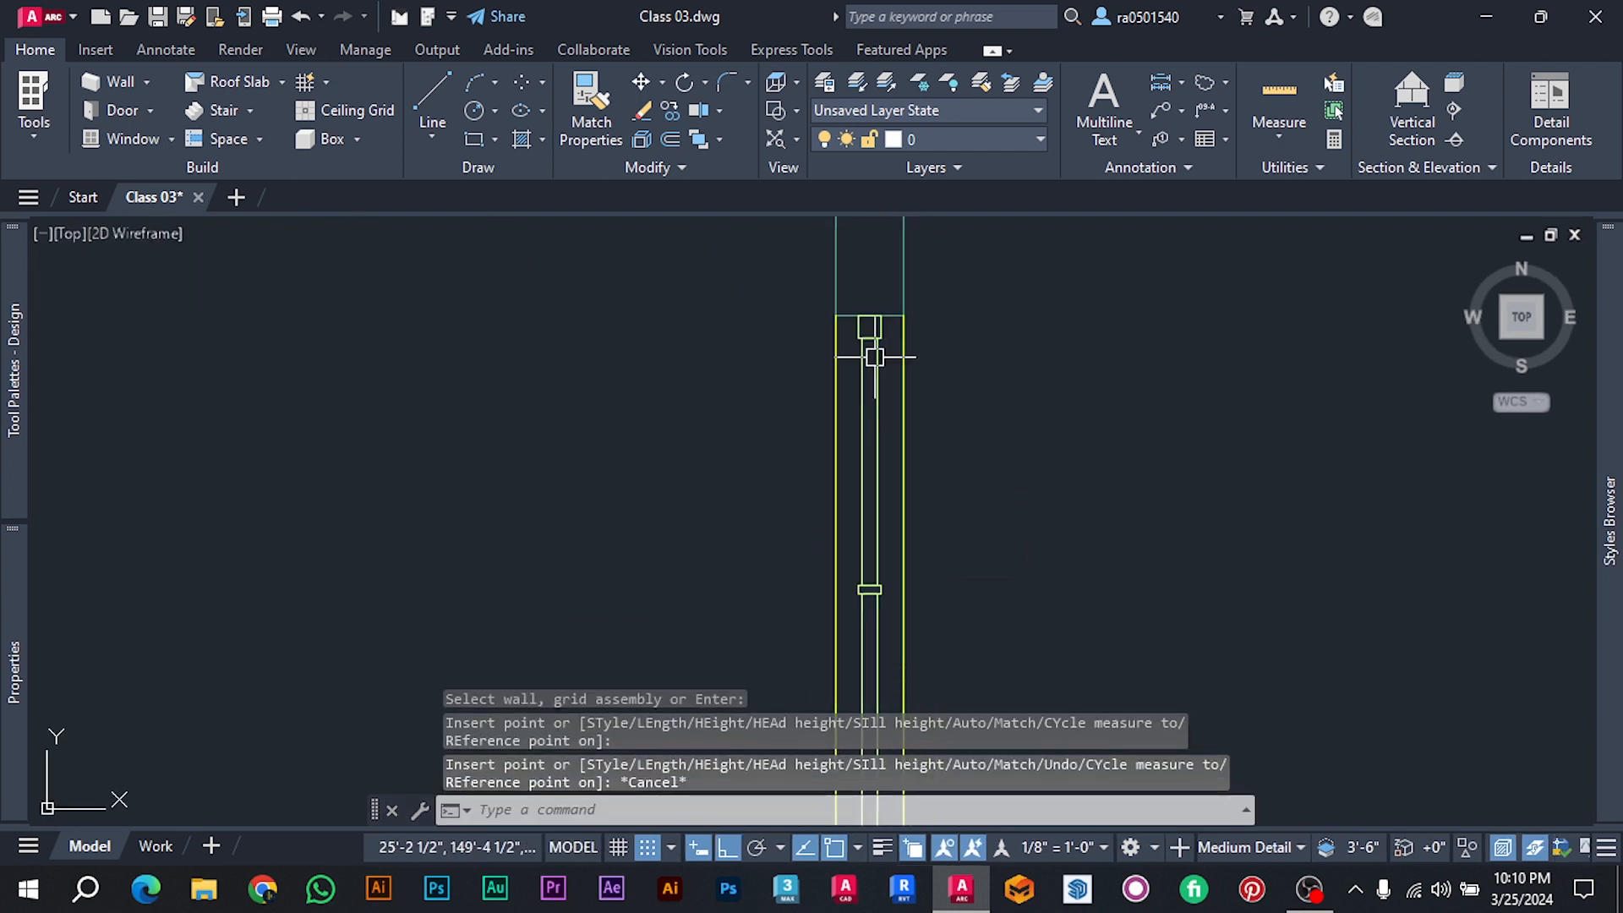
scroll(870, 372, up, 5)
scroll(853, 381, down, 5)
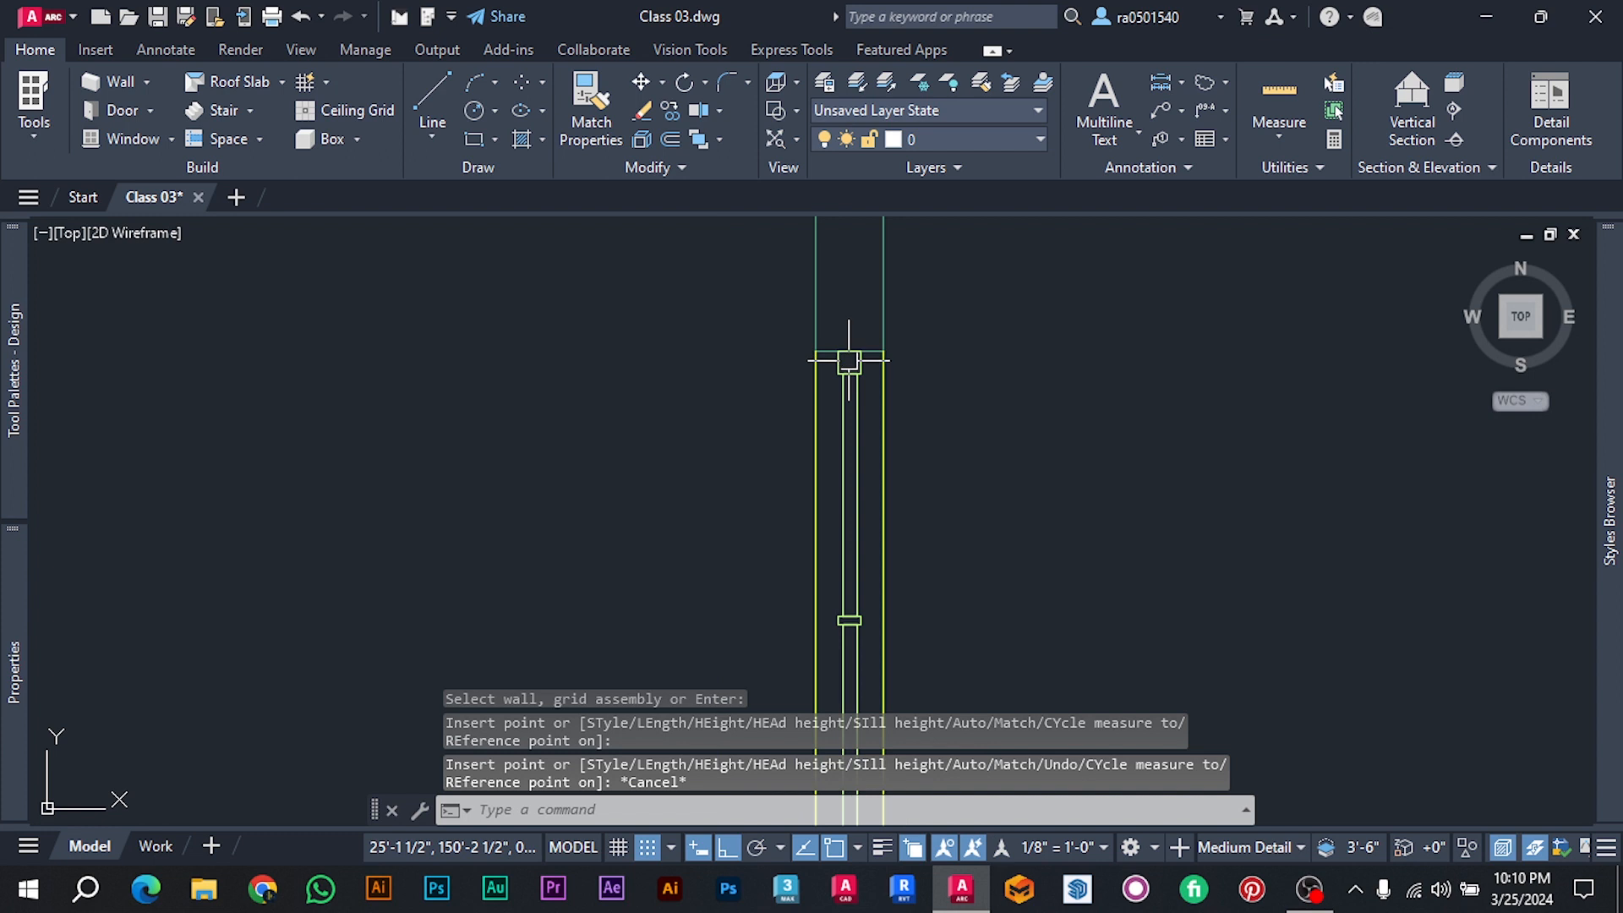
middle_drag(845, 552, 829, 402)
scroll(829, 511, up, 3)
middle_drag(829, 511, 818, 334)
scroll(817, 335, down, 3)
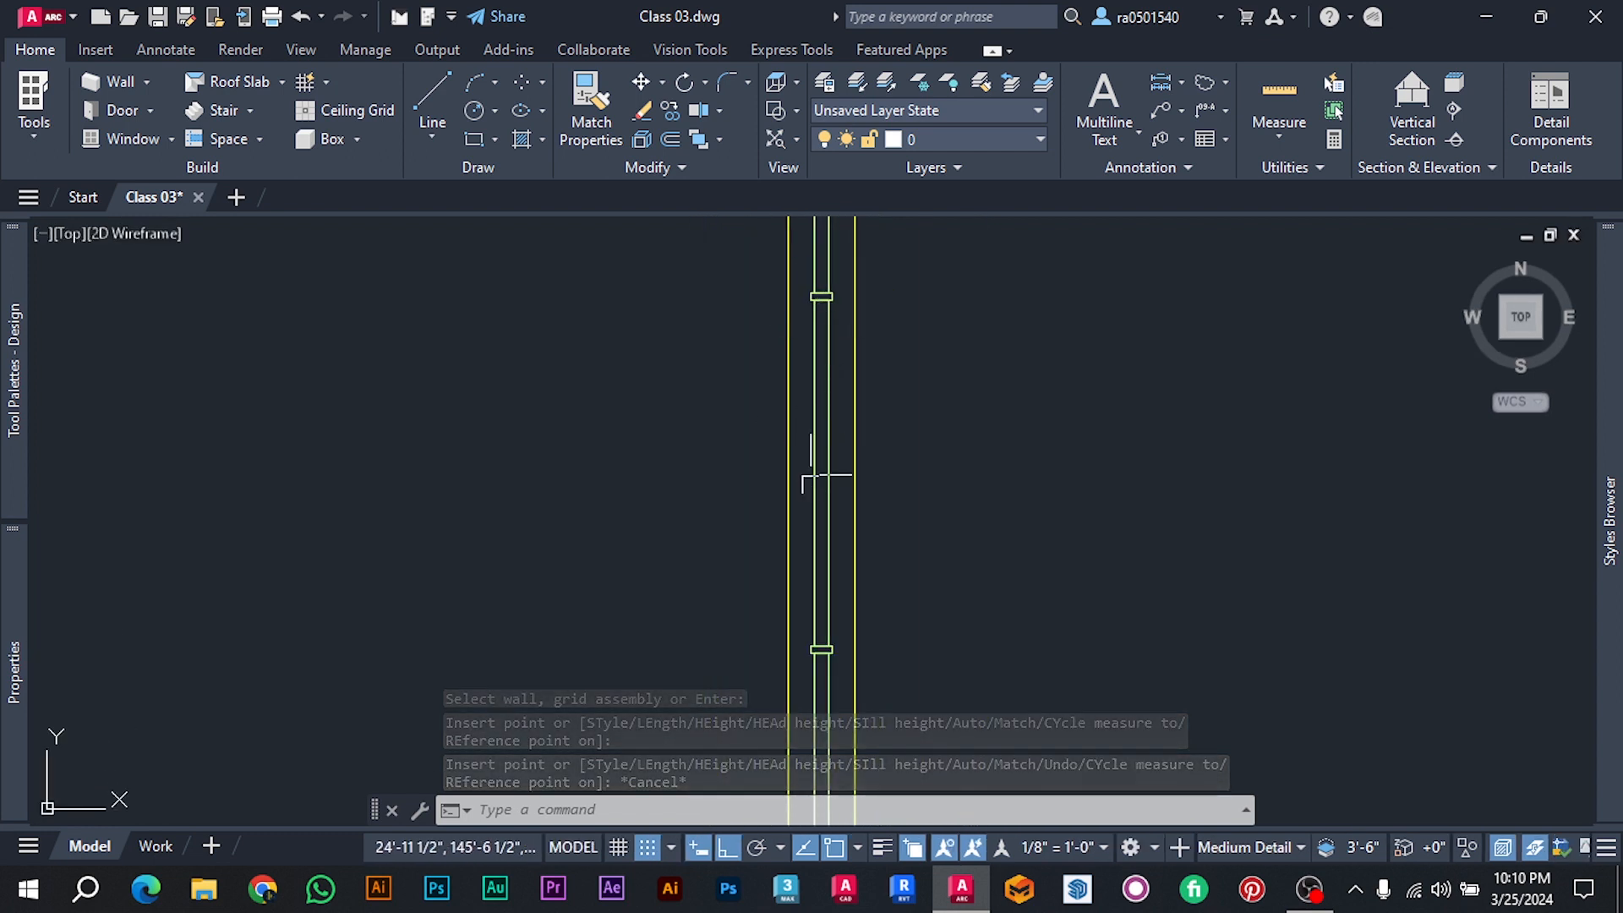
scroll(804, 424, up, 5)
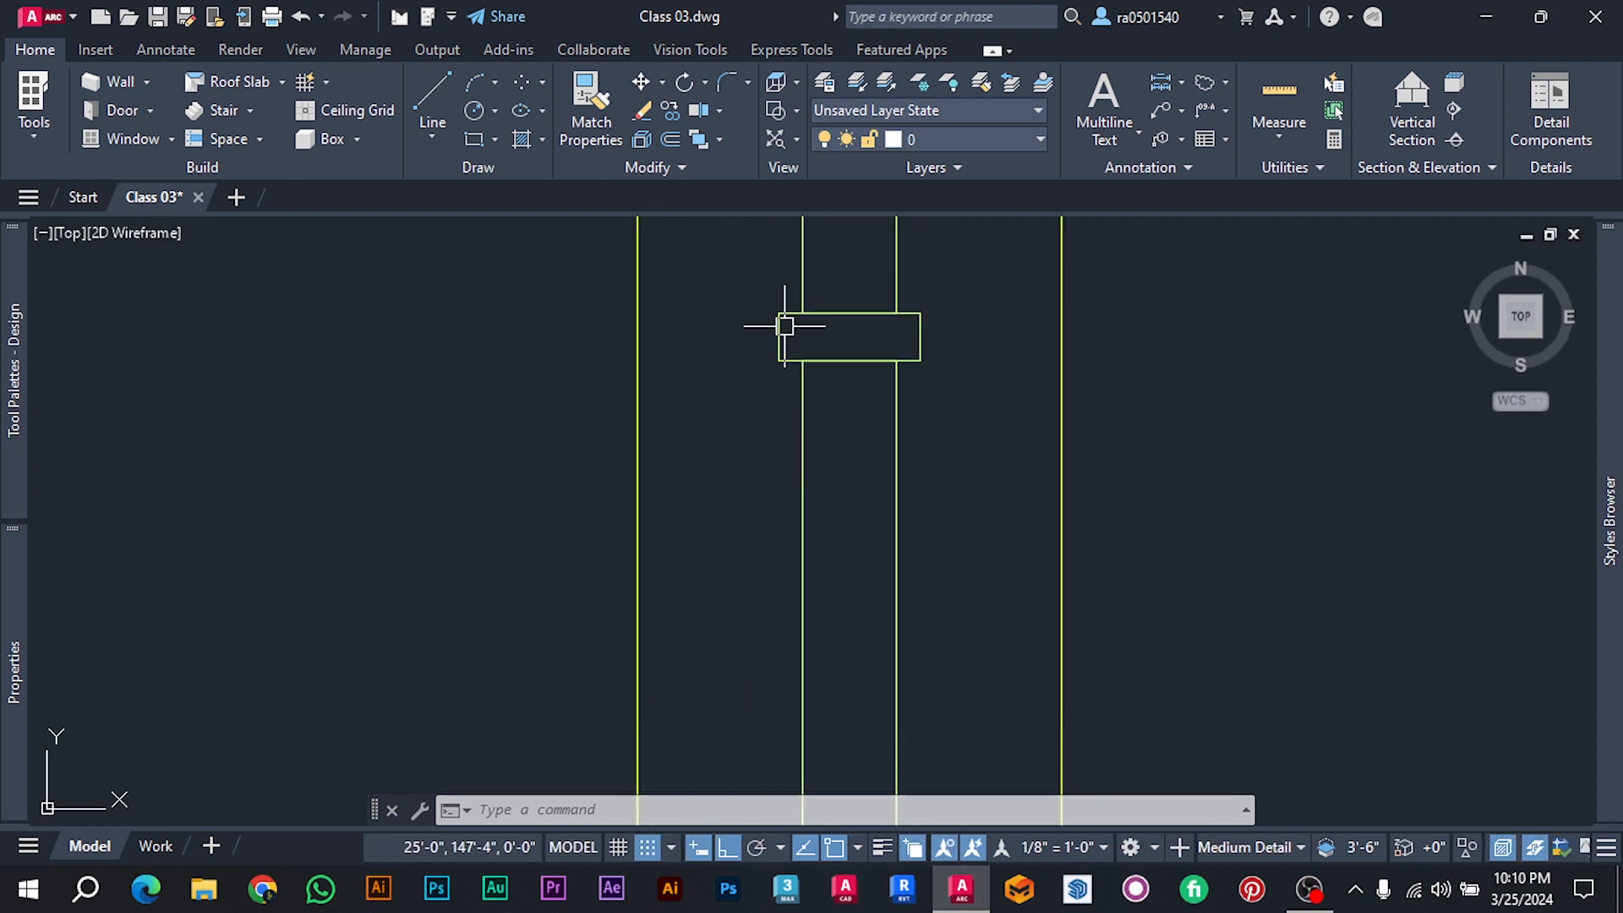
scroll(768, 402, down, 5)
scroll(732, 398, down, 5)
scroll(728, 442, up, 7)
scroll(697, 394, down, 7)
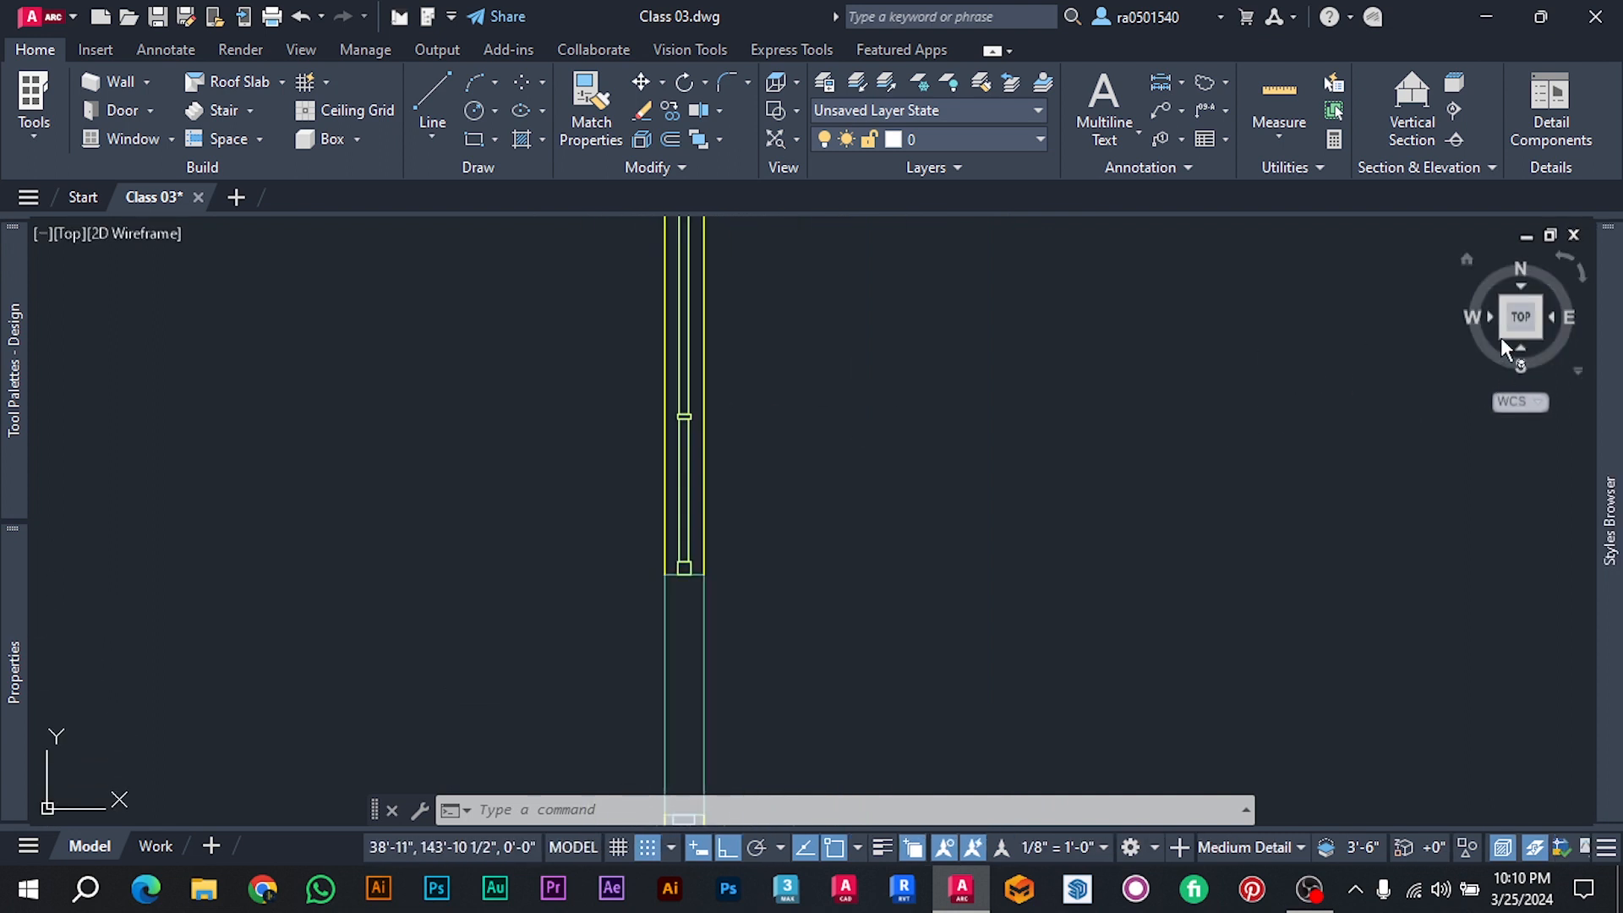
View the model in 3D from the east side and examine the assembly's frame and mullions up close.
click(1500, 338)
scroll(804, 351, up, 10)
shift+middle_drag(763, 402, 1178, 458)
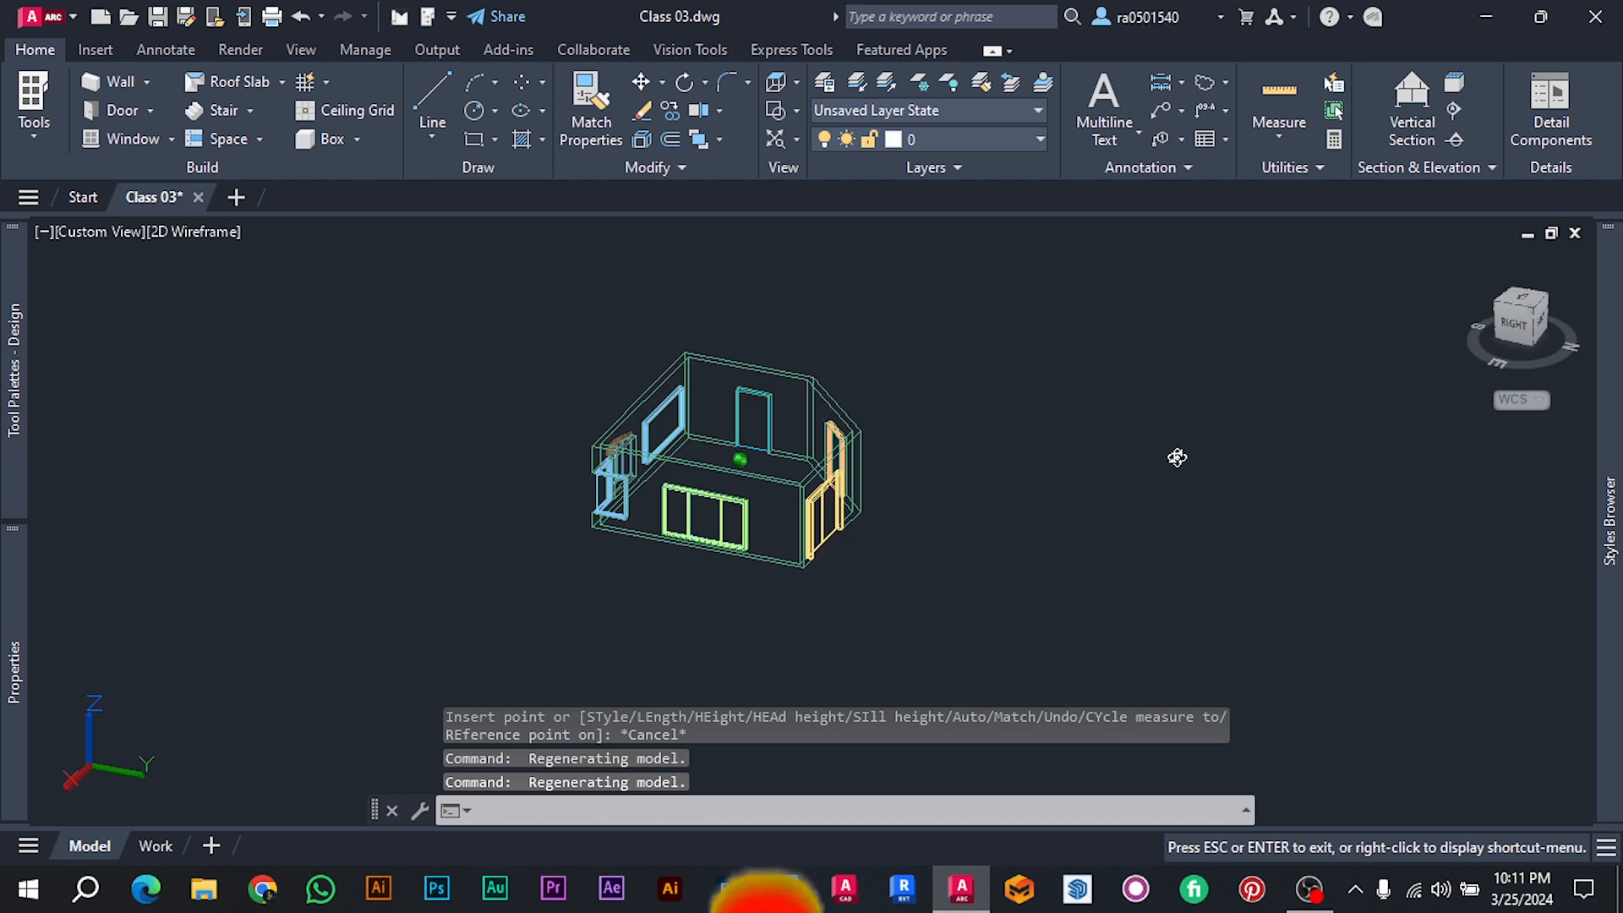
scroll(845, 434, up, 10)
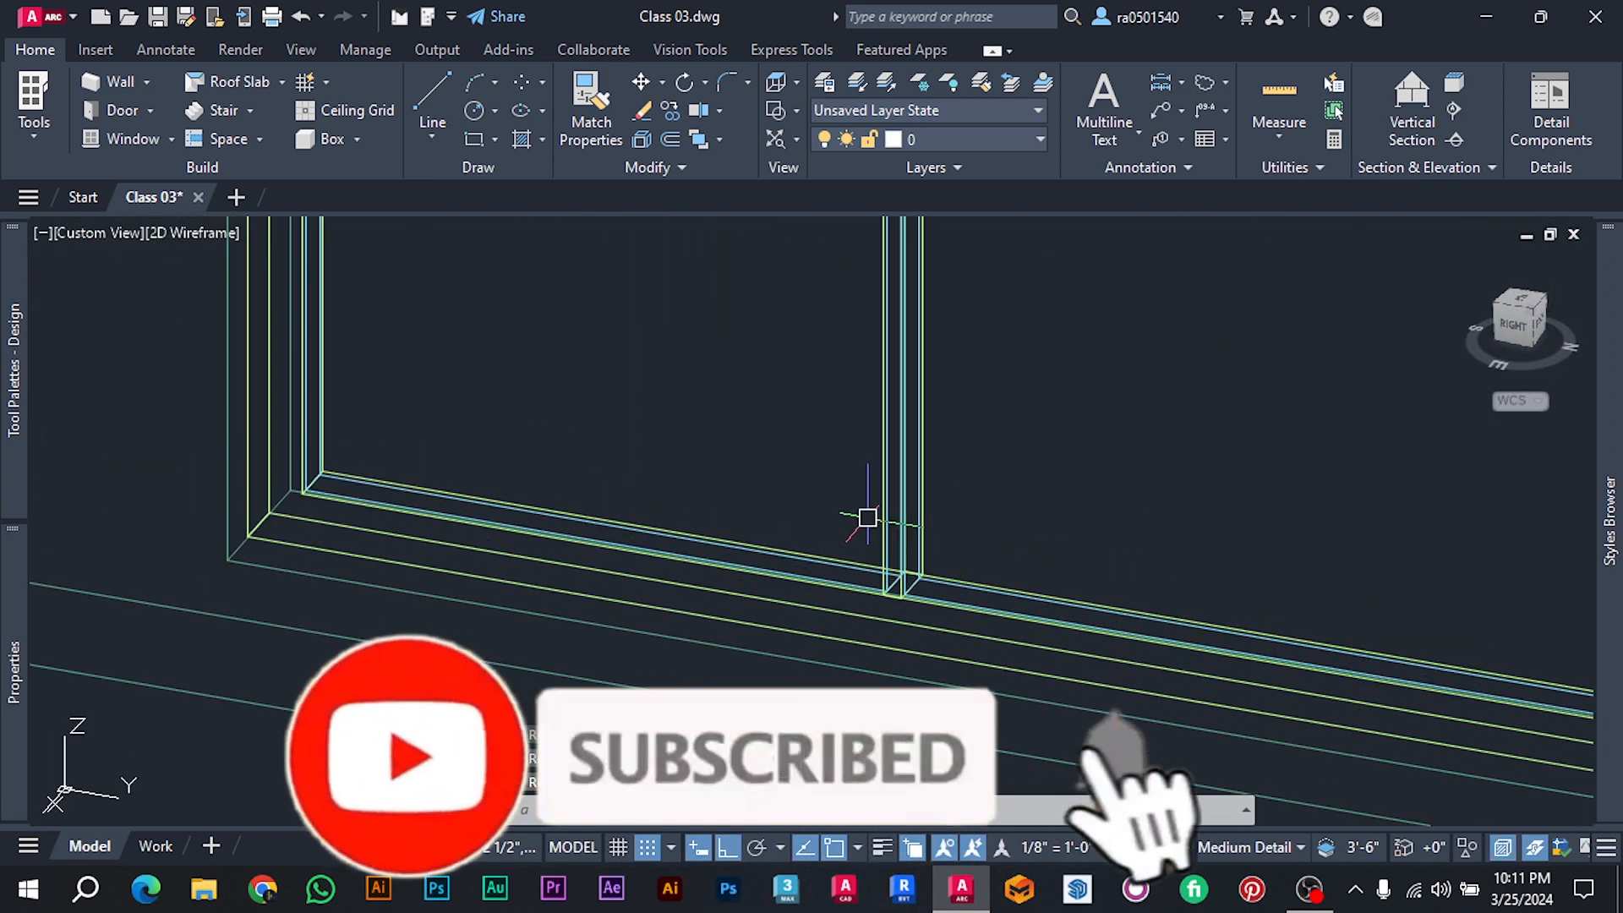
scroll(868, 517, up, 2)
middle_drag(868, 517, 725, 501)
scroll(707, 496, down, 4)
middle_drag(439, 493, 369, 516)
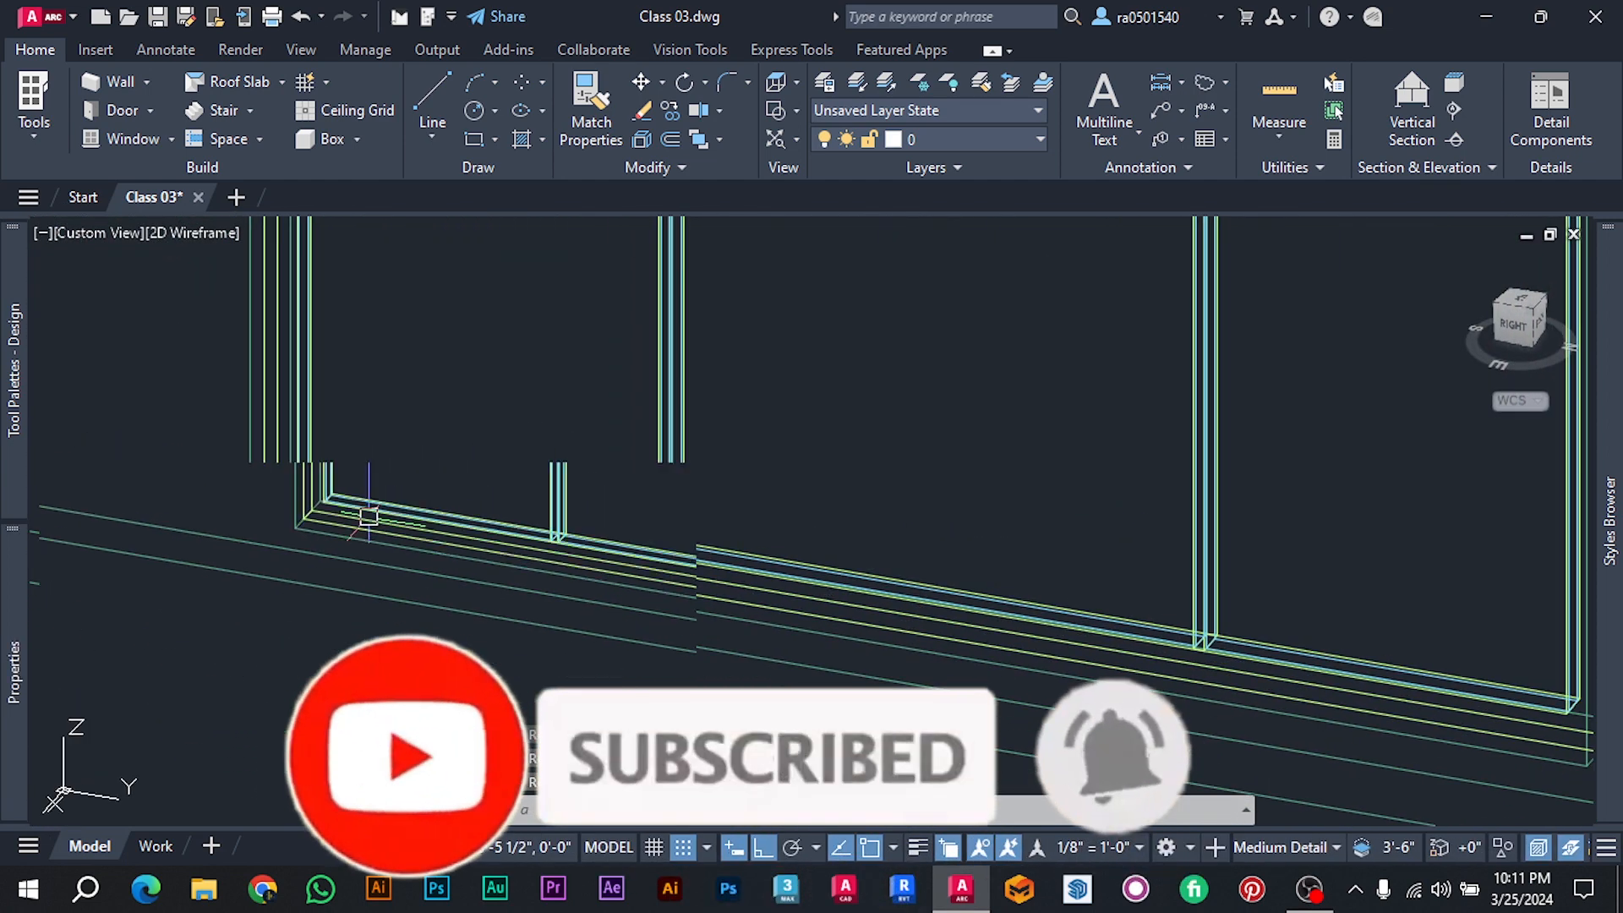
scroll(485, 501, down, 4)
middle_drag(550, 485, 555, 498)
scroll(592, 481, down, 6)
scroll(660, 475, up, 4)
middle_drag(660, 475, 649, 492)
scroll(649, 493, down, 3)
Orbit the model to look at all doors, openings and windows from the northwest side.
shift+middle_drag(569, 529, 297, 545)
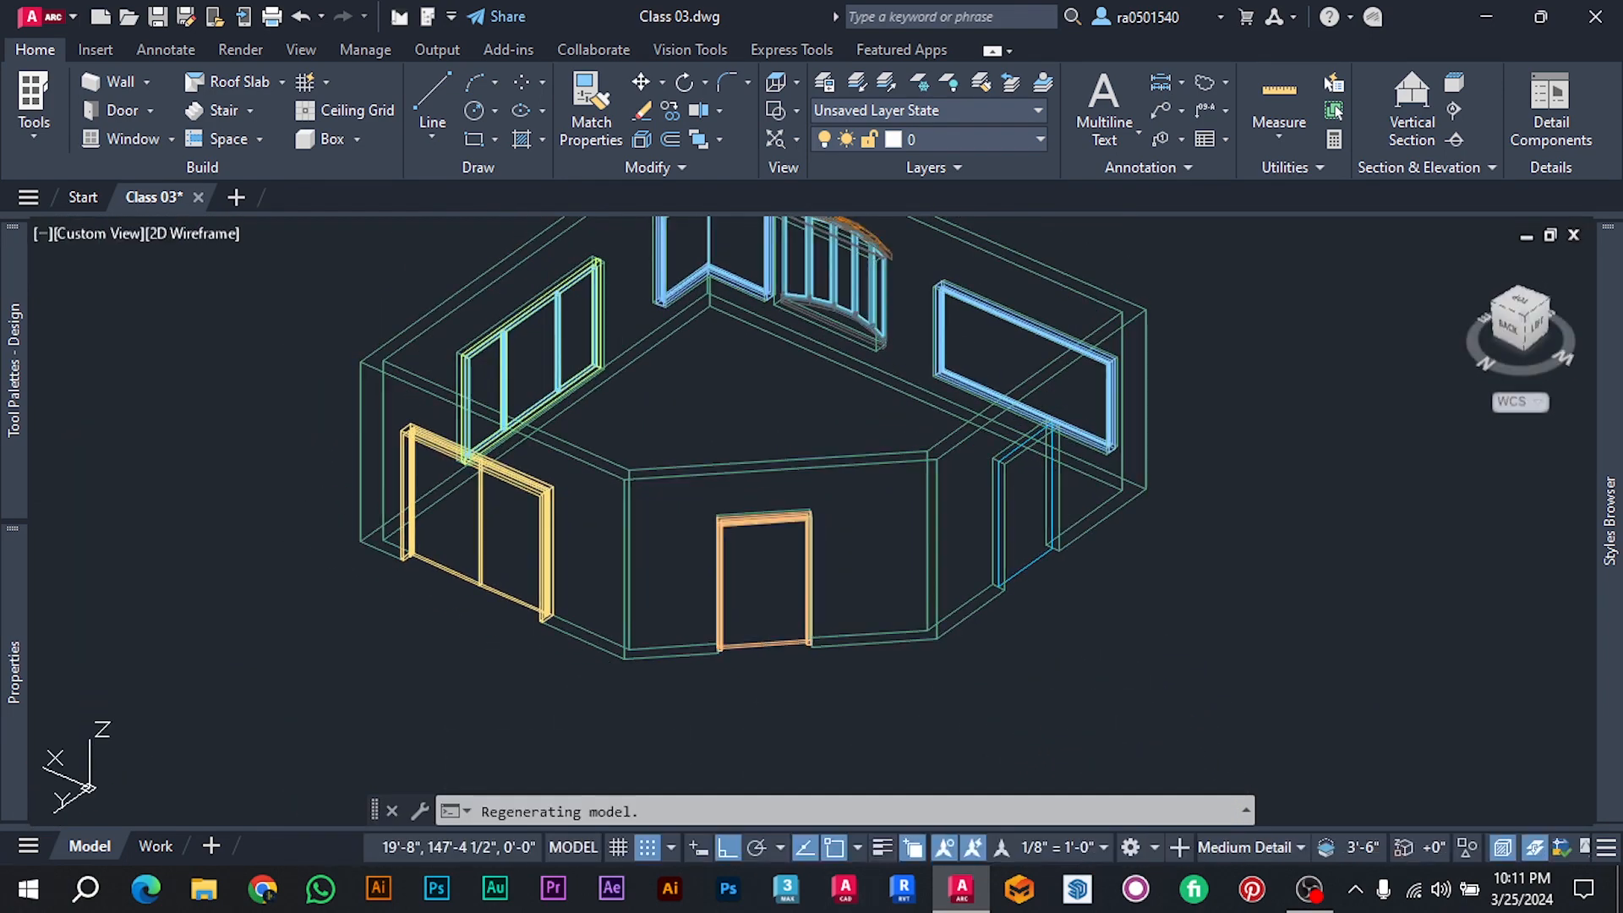
scroll(624, 461, down, 2)
scroll(660, 457, up, 1)
scroll(661, 452, down, 2)
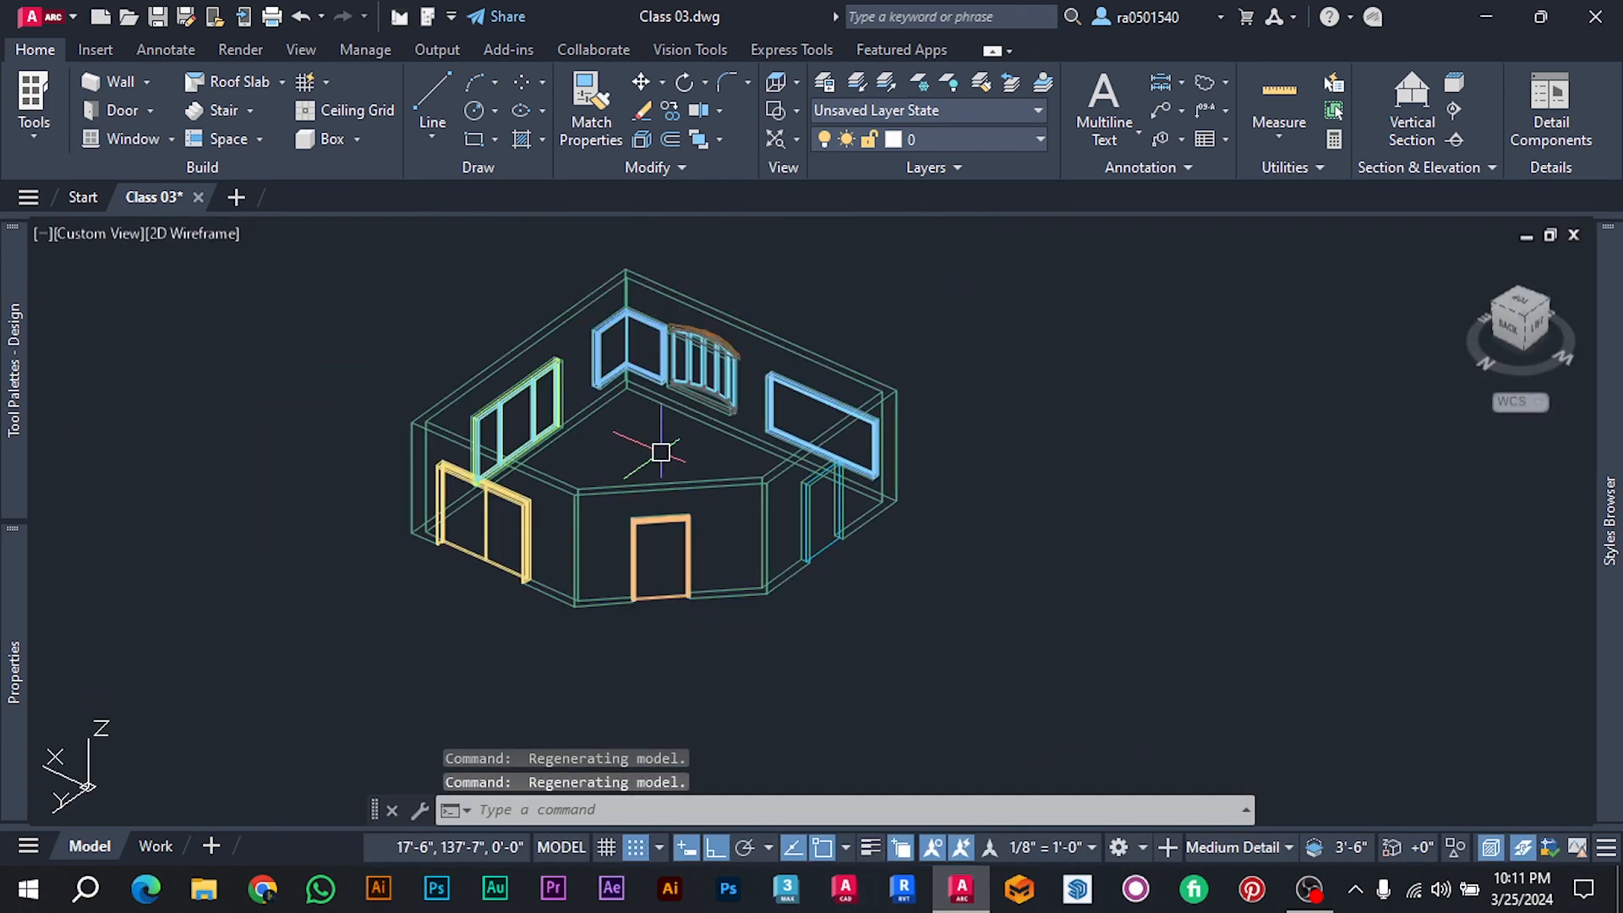